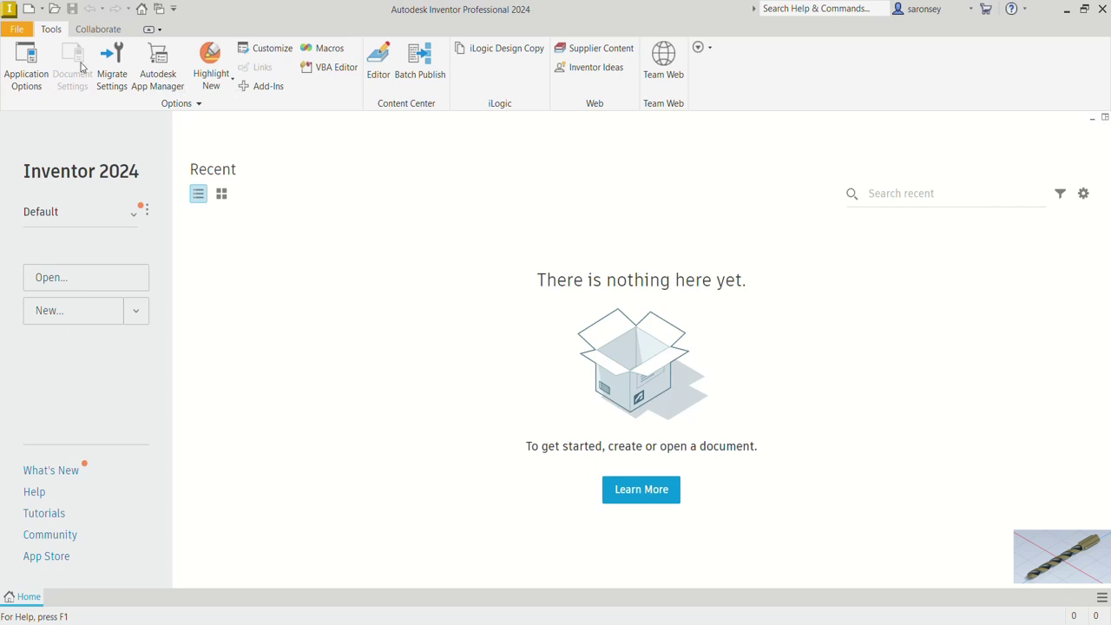
Step: Create a new metric part from the Standard (mm).ipt template
{"action": "left_click", "coordinate": [29, 9]}
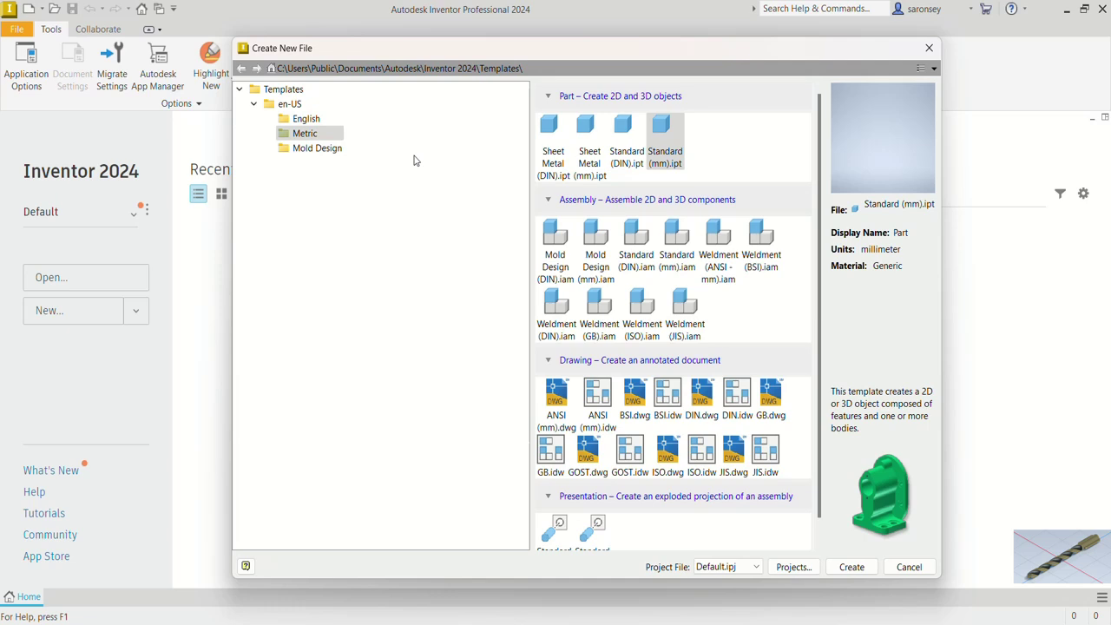
{"action": "left_click", "coordinate": [288, 137]}
{"action": "left_click", "coordinate": [679, 139]}
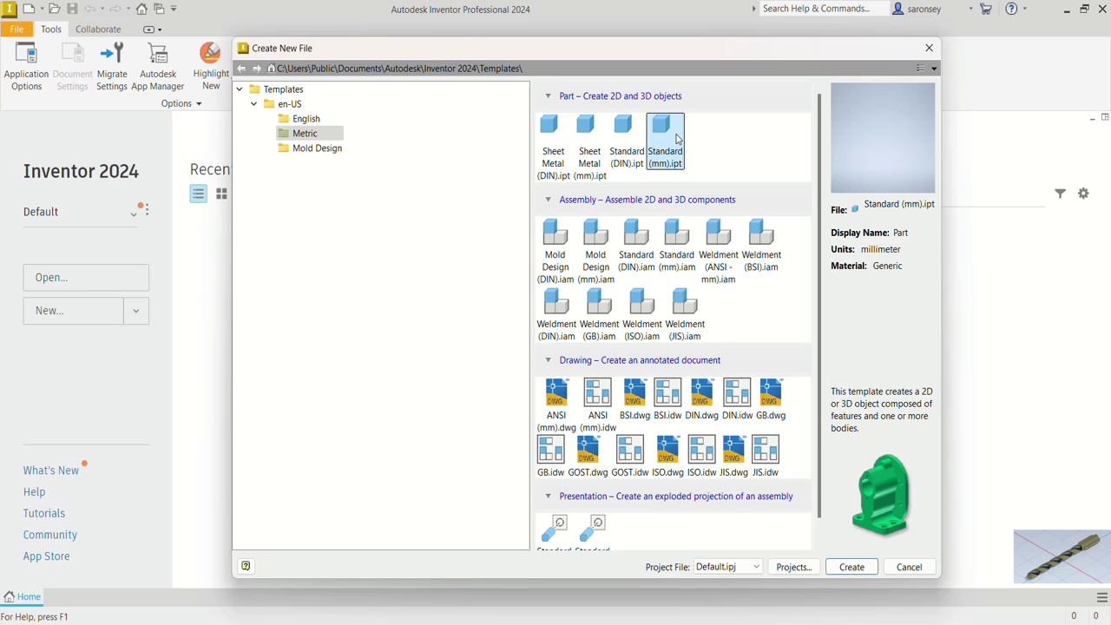
{"action": "left_click", "coordinate": [850, 567]}
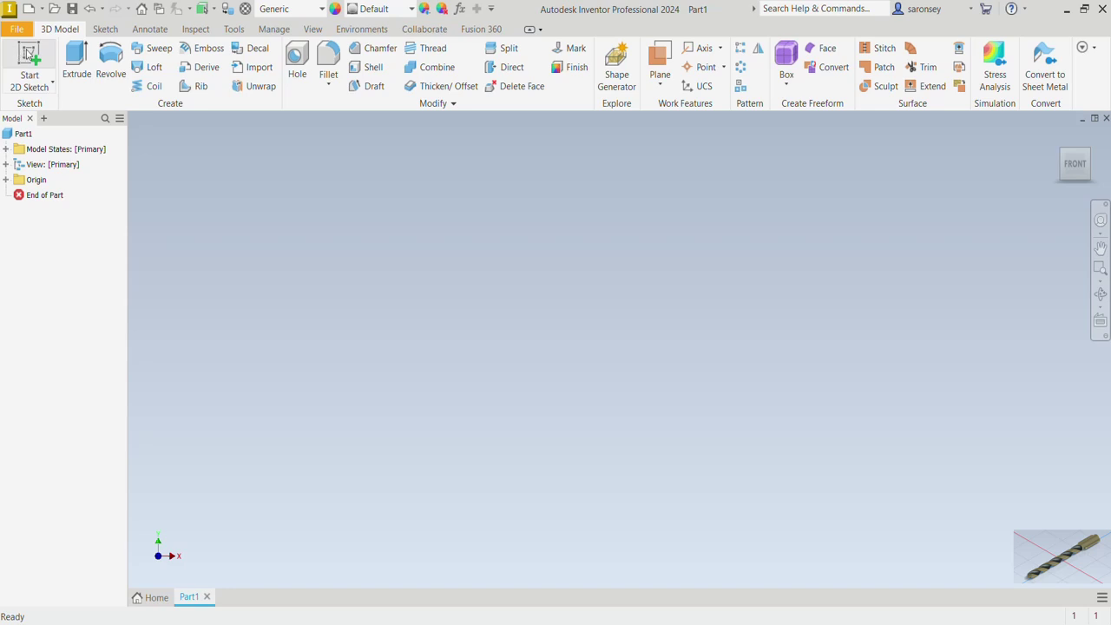
Step: Start a 2D sketch on the front (XY) plane and draw a 6 mm diameter circle centred on the origin
{"action": "left_click", "coordinate": [29, 54]}
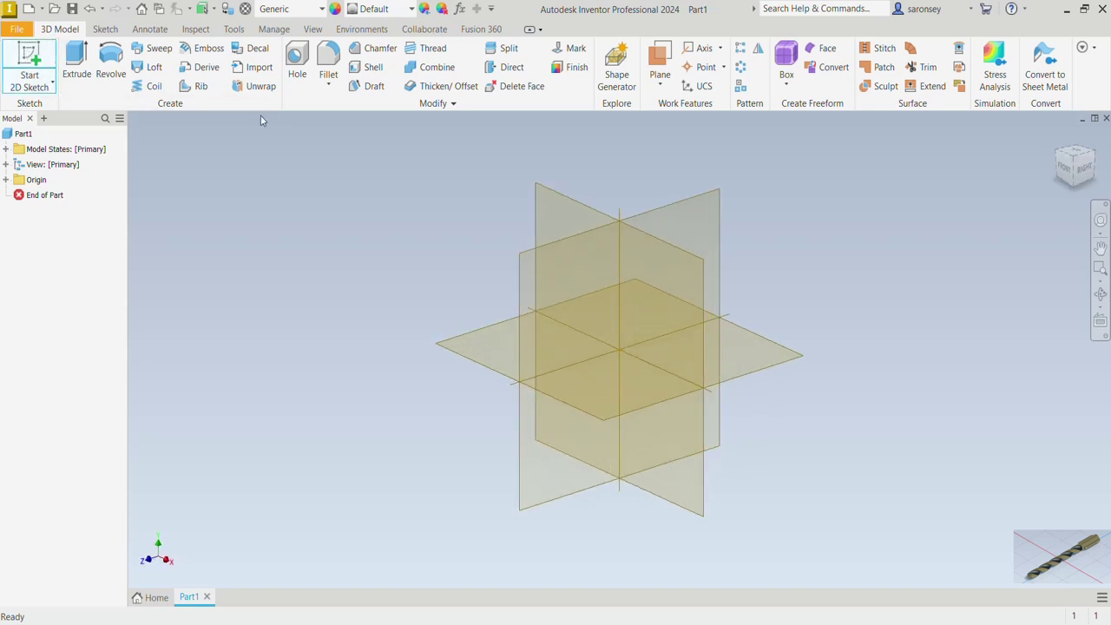
{"action": "left_click", "coordinate": [563, 206]}
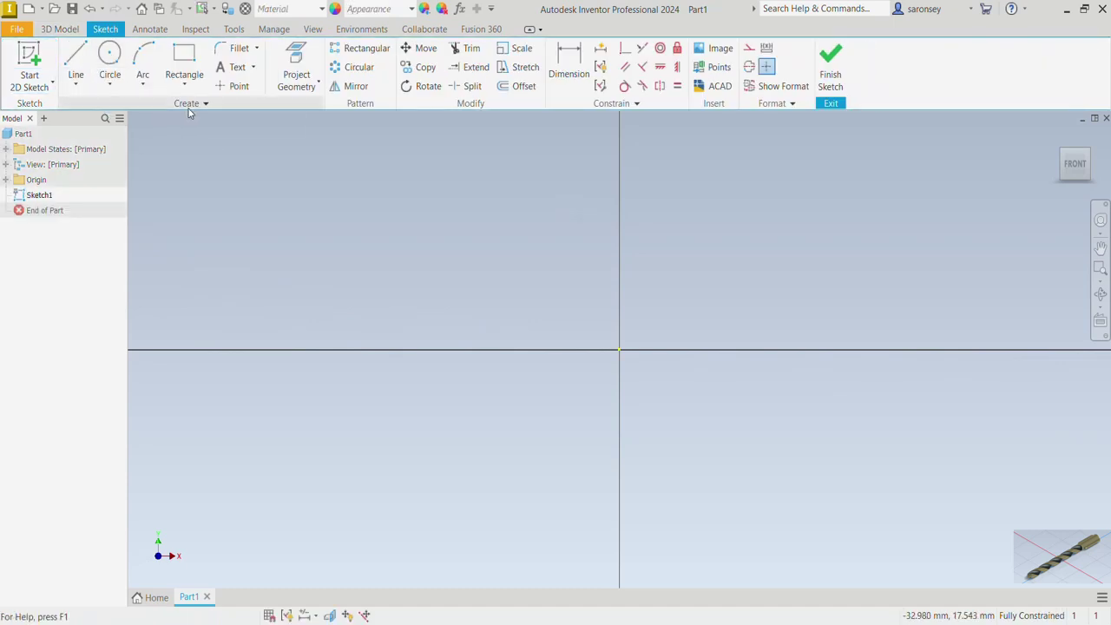
{"action": "left_click", "coordinate": [110, 57]}
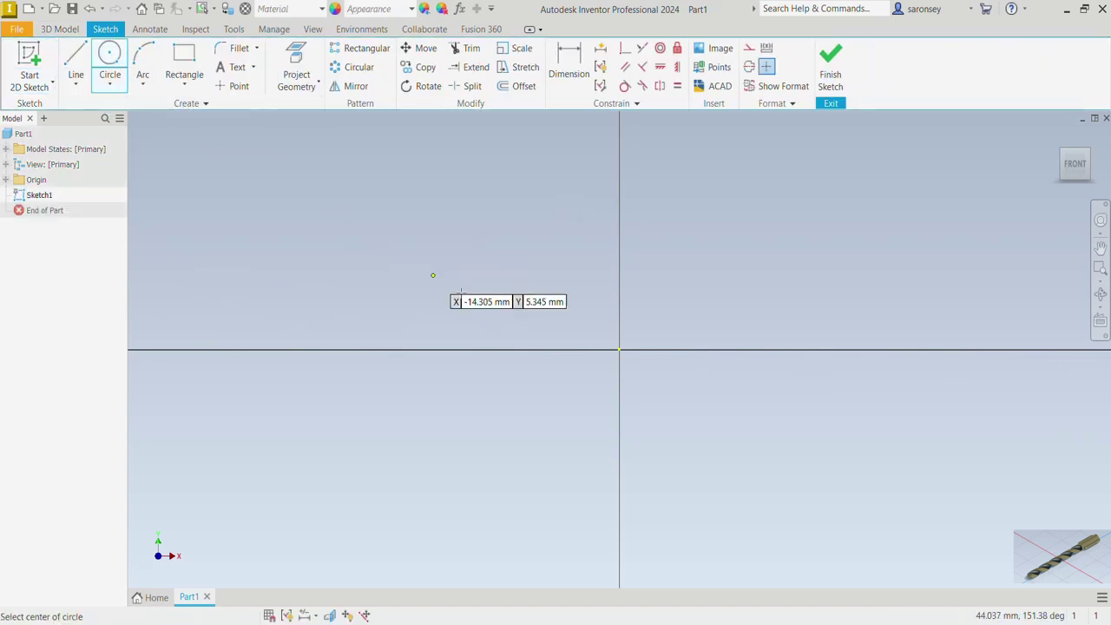
{"action": "left_click", "coordinate": [620, 349]}
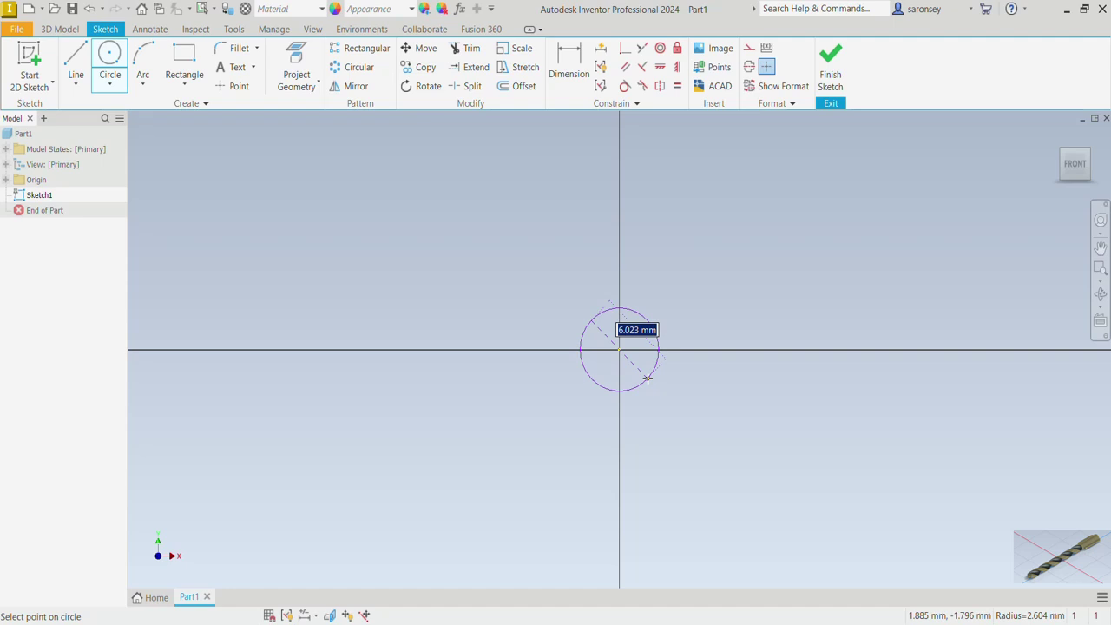
{"action": "type", "text": "6"}
{"action": "key", "text": "Return"}
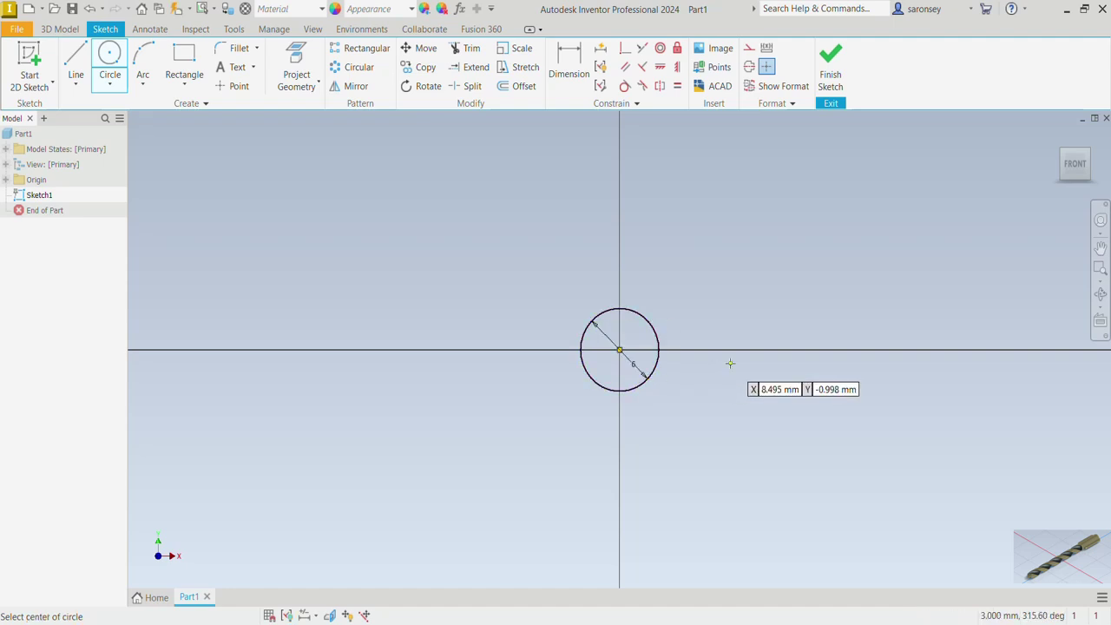
Step: Extrude the circle symmetrically about the sketch plane to a total length of 80 mm
{"action": "key", "text": "F6"}
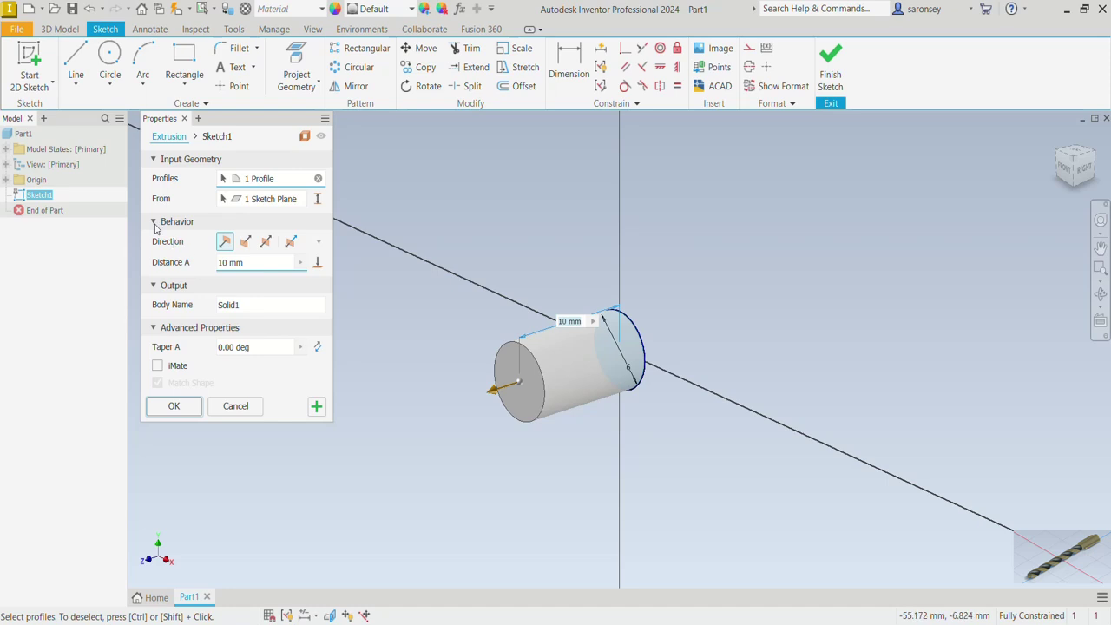
{"action": "left_click", "coordinate": [266, 242]}
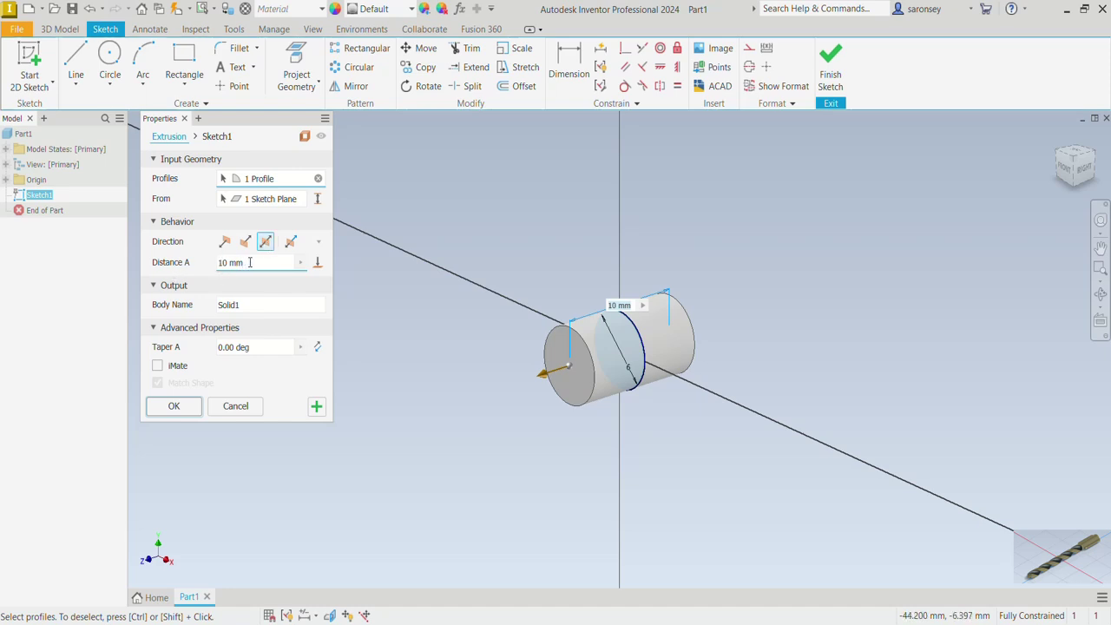
{"action": "left_click", "coordinate": [239, 263]}
{"action": "type", "text": "80"}
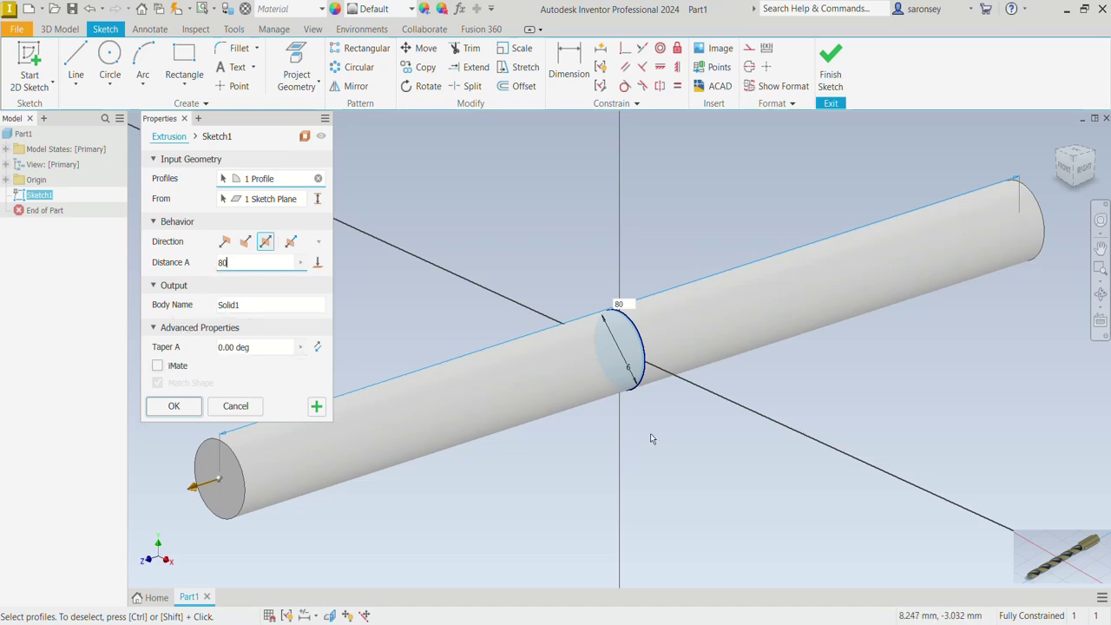
{"action": "left_click", "coordinate": [174, 406]}
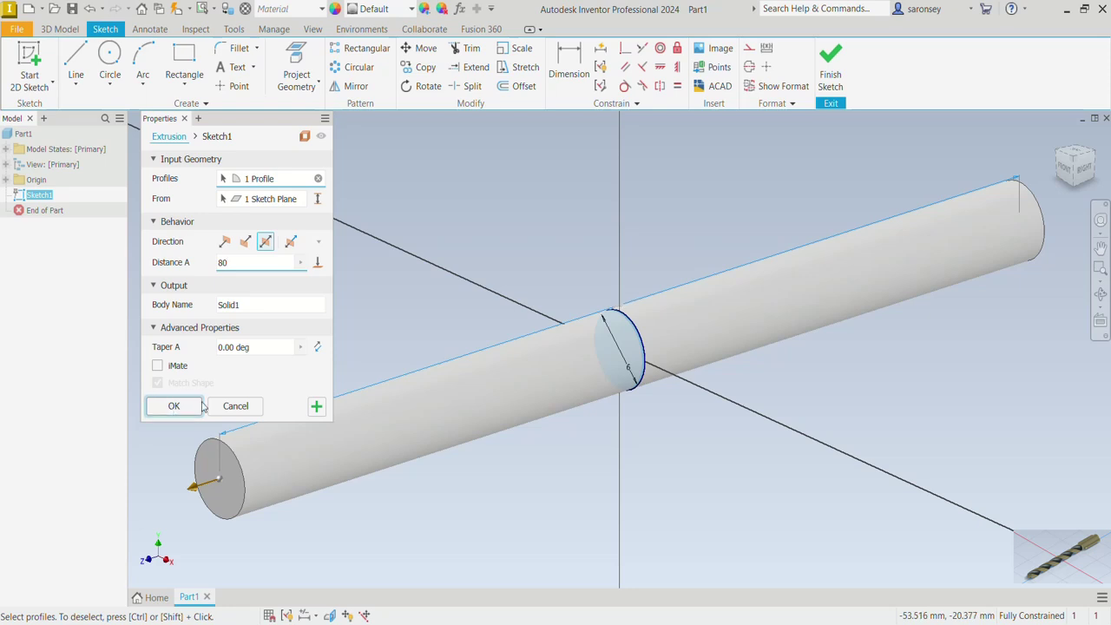
Step: Start a new 2D sketch on the rear end face of the cylinder
{"action": "scroll", "coordinate": [695, 440], "scroll_direction": "down", "scroll_amount": 3}
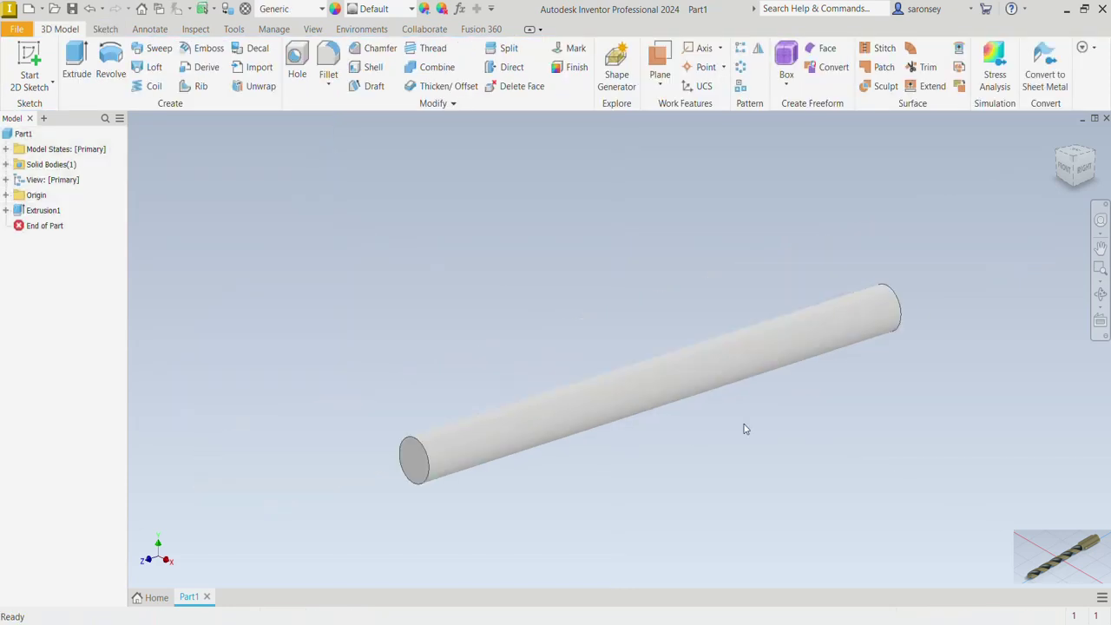
{"action": "middle_click_drag", "start_coordinate": [745, 428], "coordinate": [706, 441]}
{"action": "middle_click_drag", "start_coordinate": [962, 393], "coordinate": [864, 421], "text": "shift"}
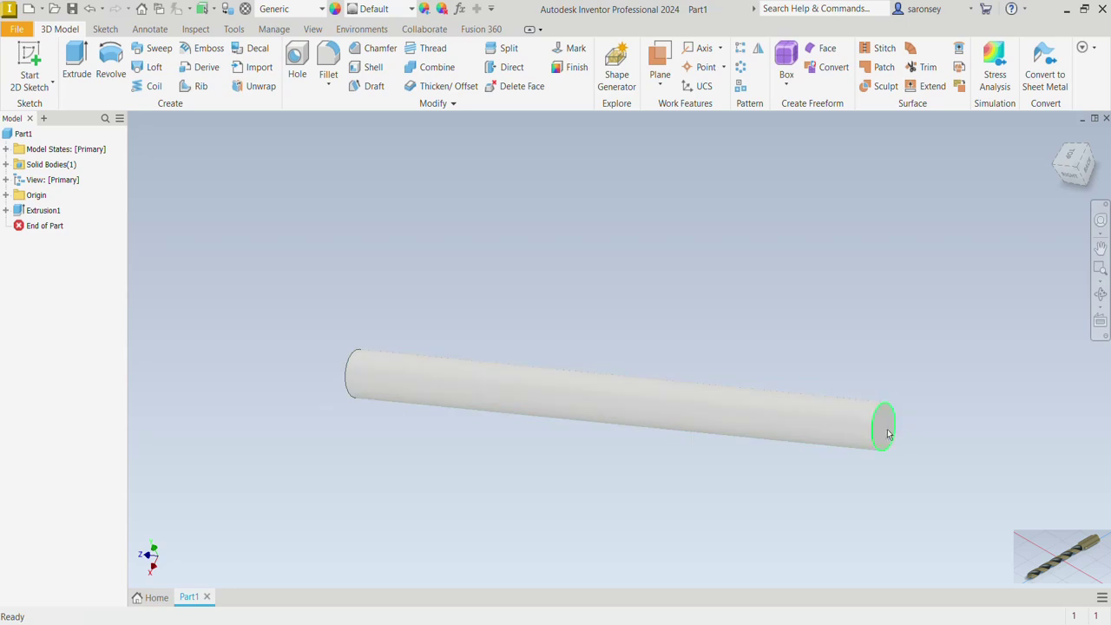
{"action": "middle_click_drag", "start_coordinate": [898, 483], "coordinate": [839, 489], "text": "shift"}
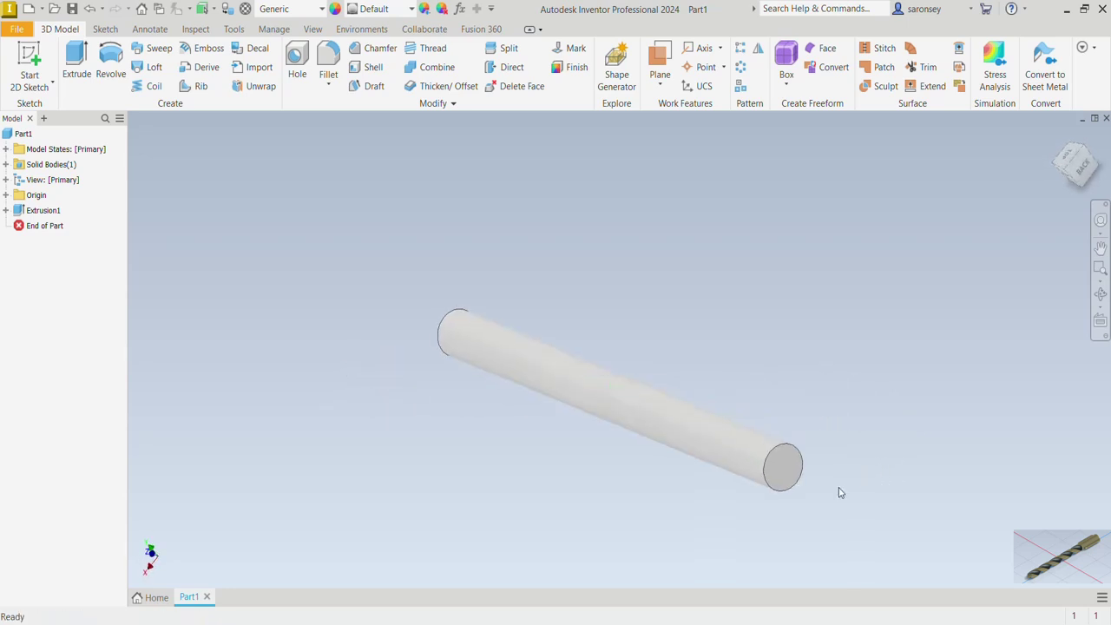
{"action": "left_click", "coordinate": [783, 473]}
{"action": "left_click", "coordinate": [872, 459]}
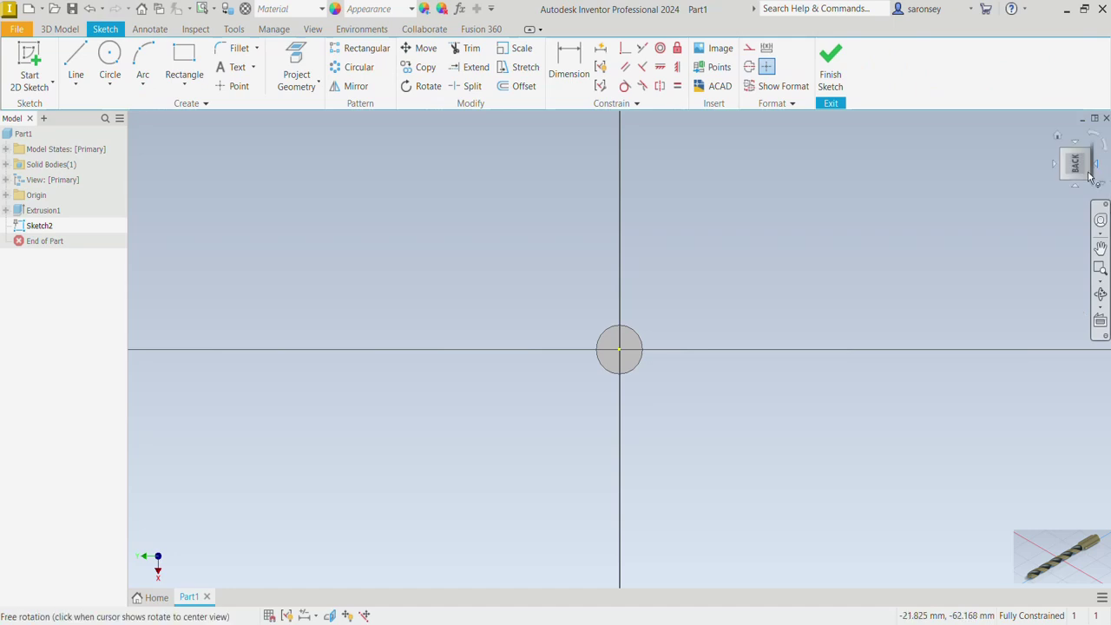
{"action": "left_click", "coordinate": [1107, 150]}
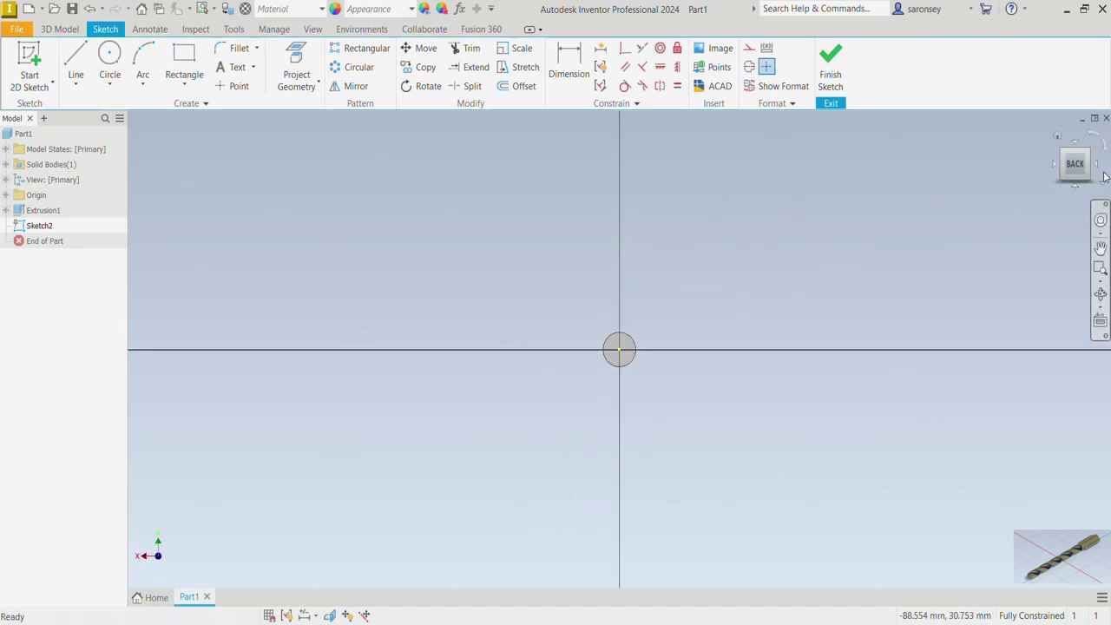
{"action": "mouse_move", "coordinate": [1105, 146]}
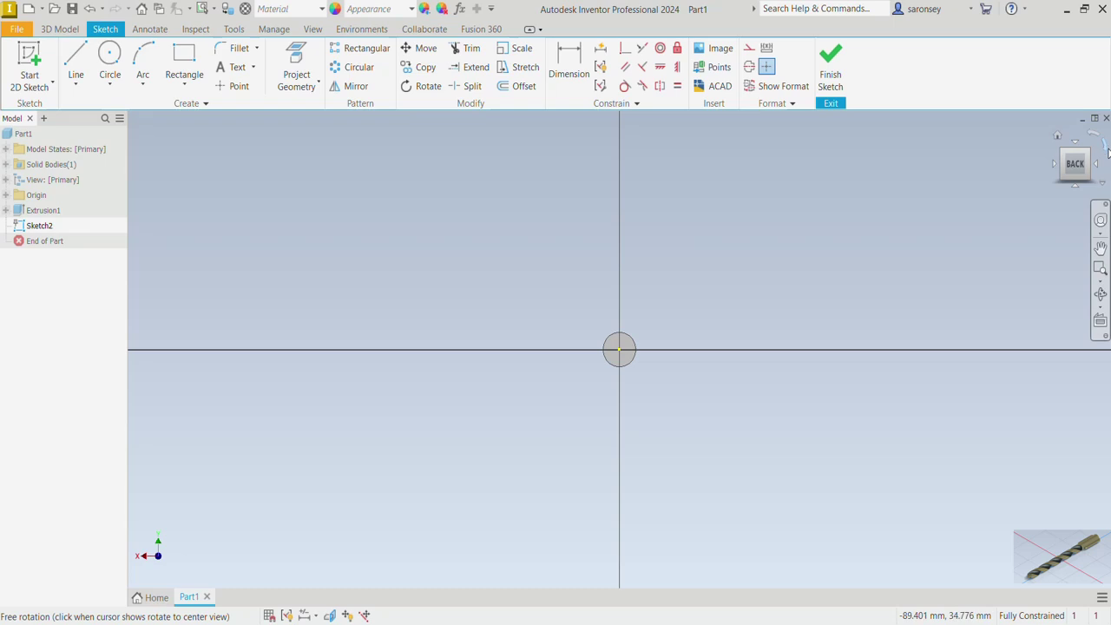
Step: Draw a two-point center rectangle about 10.3 mm wide and 1.2 mm high, centred on the origin of the end face
{"action": "scroll", "coordinate": [616, 351], "scroll_direction": "up", "scroll_amount": 8}
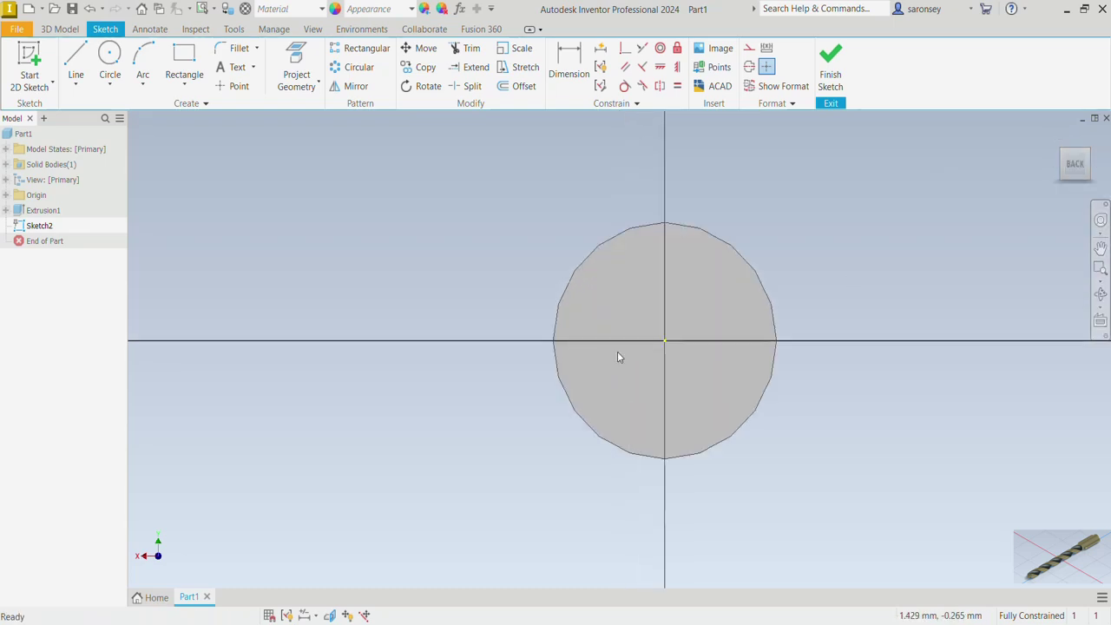
{"action": "left_click", "coordinate": [183, 87]}
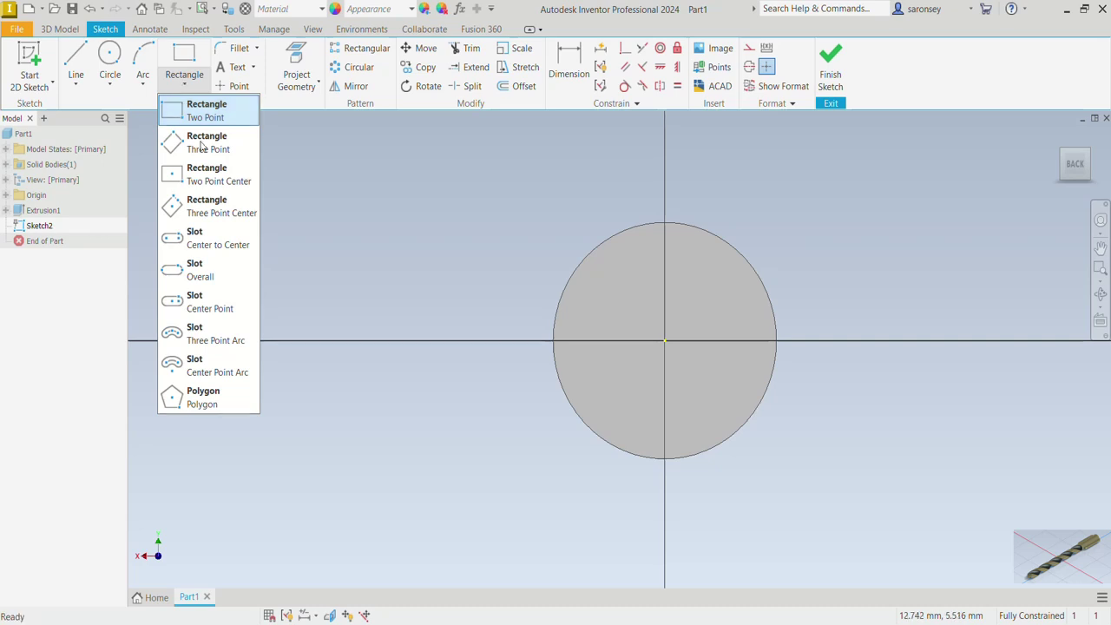
{"action": "left_click", "coordinate": [219, 180]}
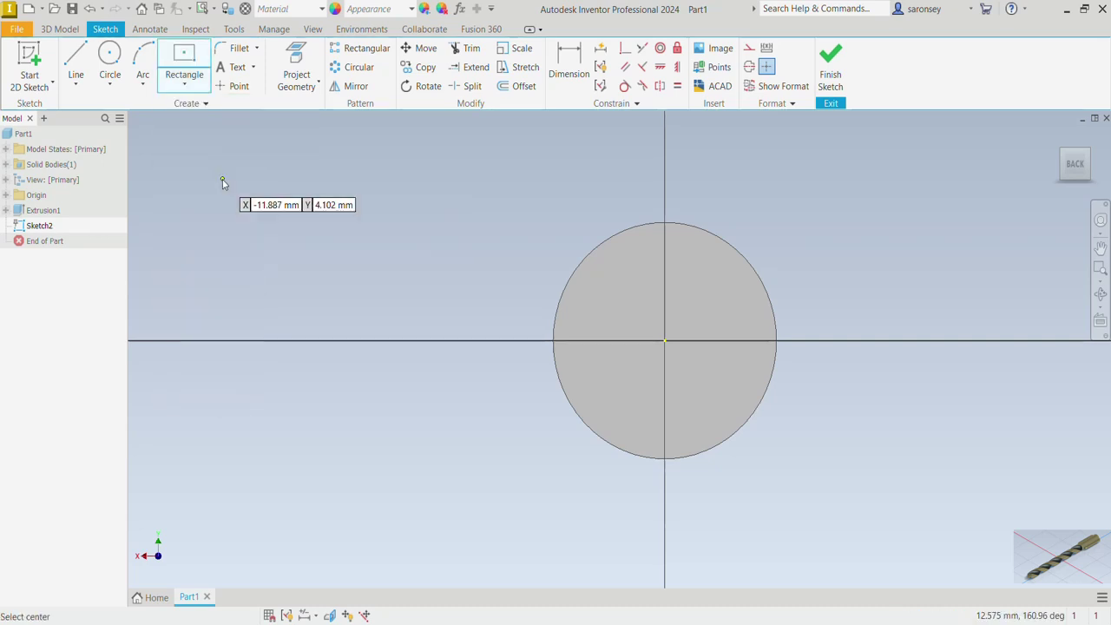
{"action": "left_click", "coordinate": [664, 341]}
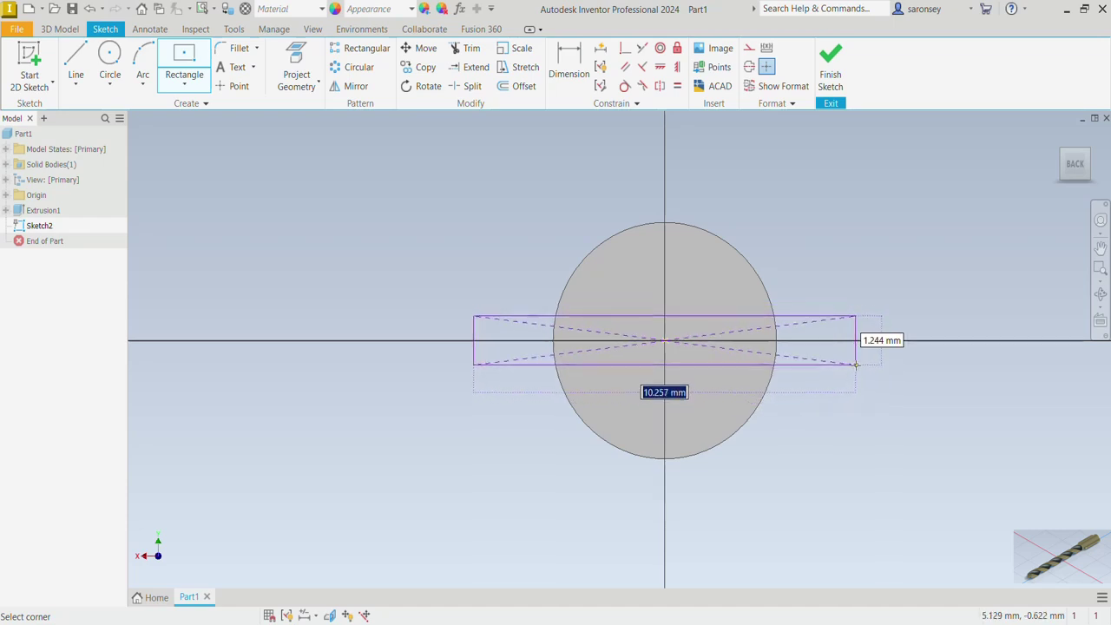
{"action": "left_click", "coordinate": [855, 365]}
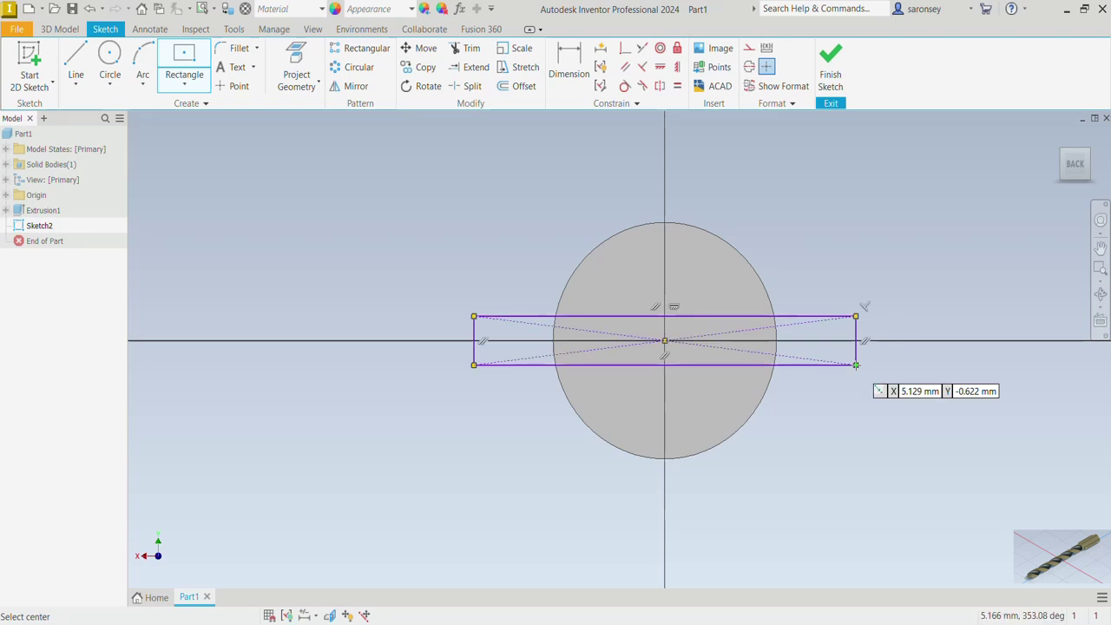
Step: Dimension the rectangle to 10 mm wide and 1 mm high, and finish the sketch
{"action": "left_click", "coordinate": [569, 69]}
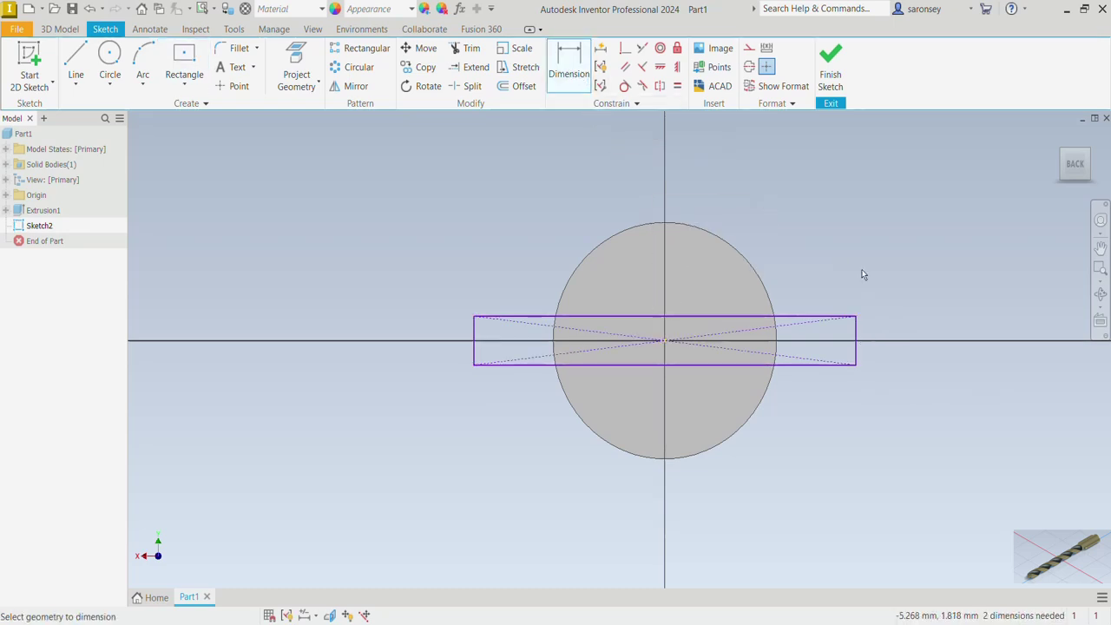
{"action": "left_click", "coordinate": [821, 316]}
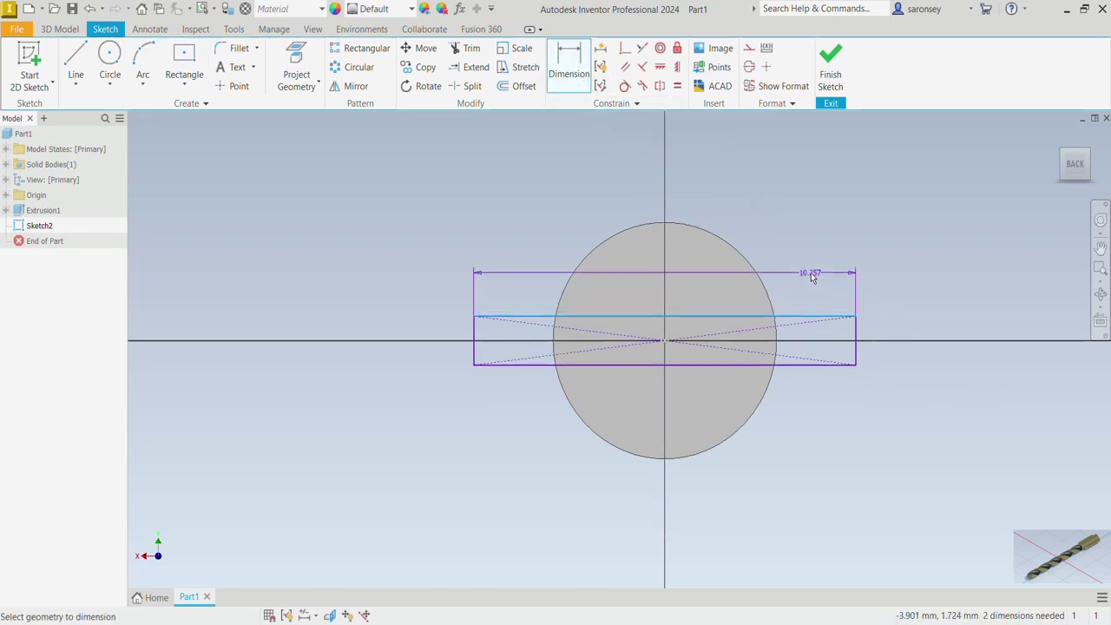
{"action": "left_click", "coordinate": [811, 277]}
{"action": "type", "text": "1"}
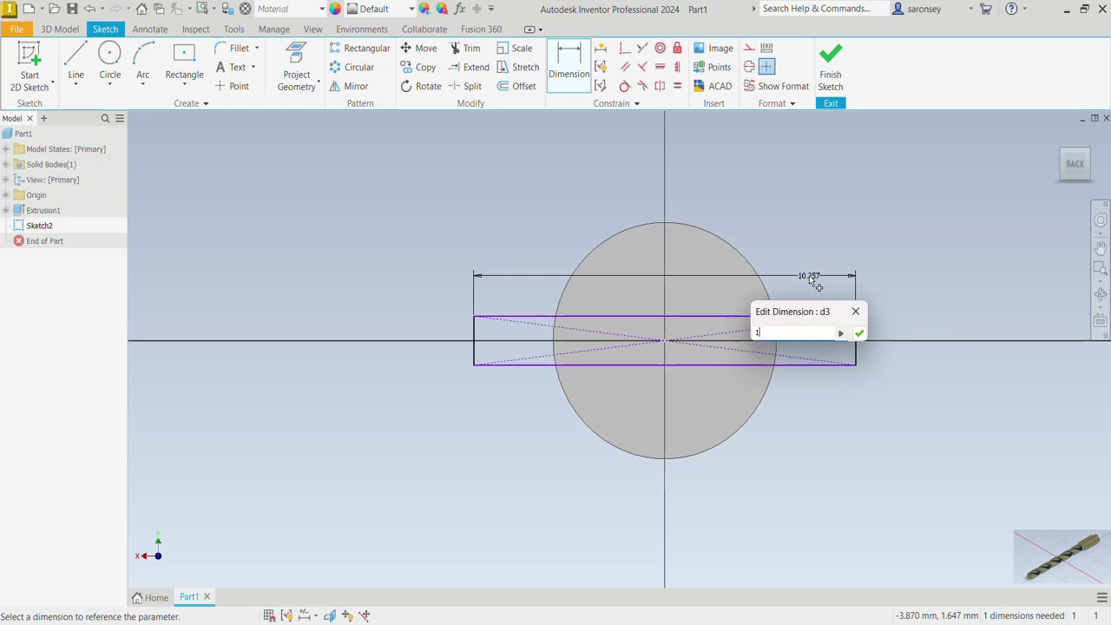
{"action": "type", "text": "0"}
{"action": "key", "text": "Return"}
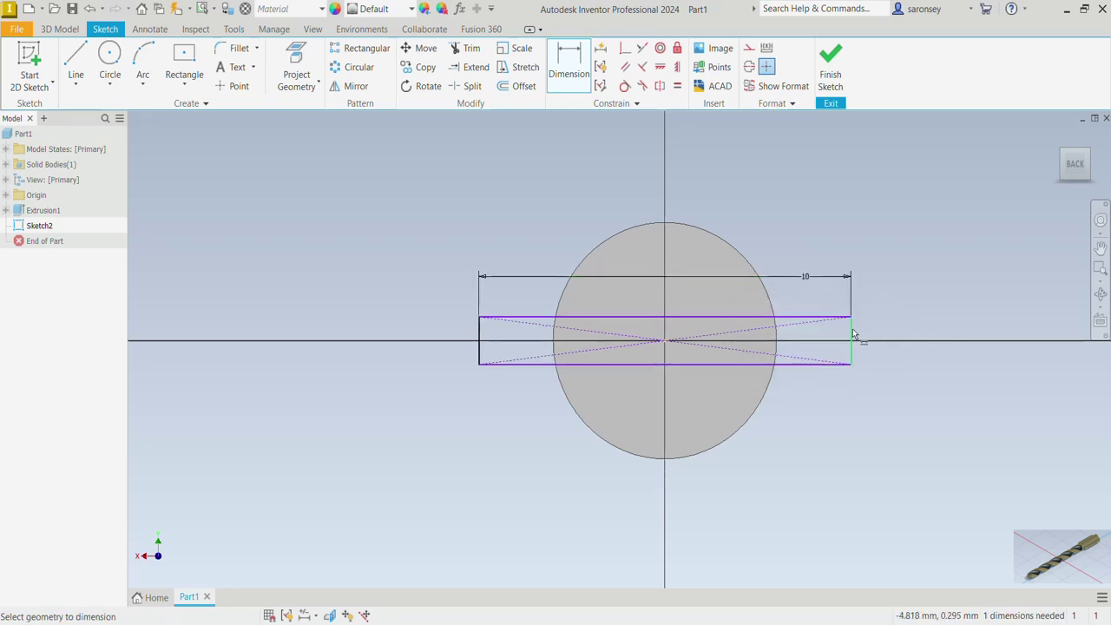
{"action": "left_click", "coordinate": [852, 334]}
{"action": "left_click", "coordinate": [865, 335]}
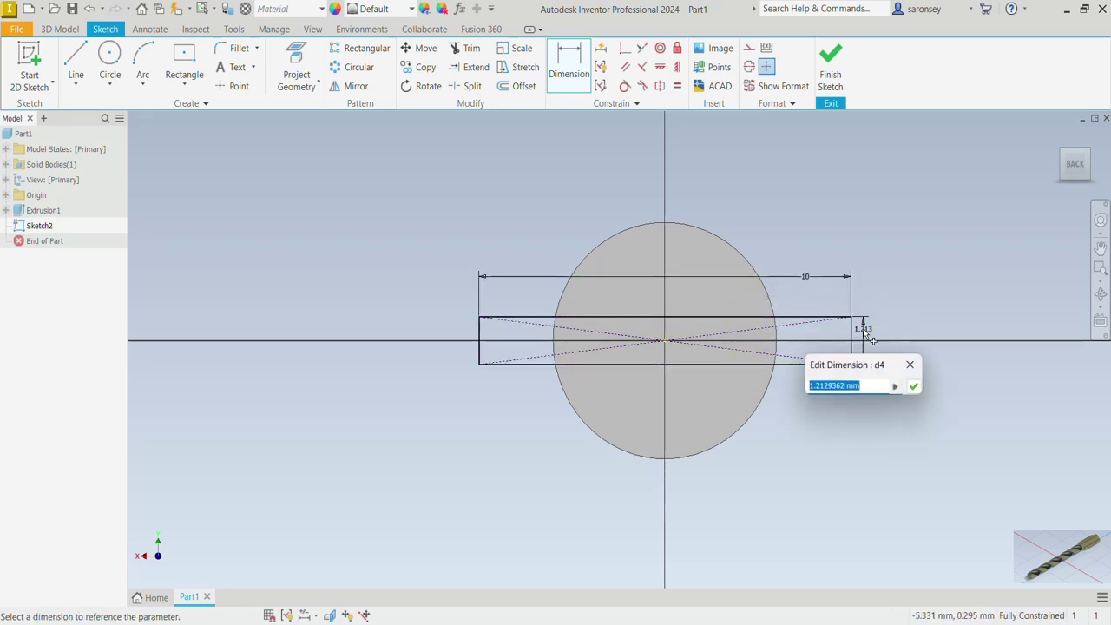
{"action": "type", "text": "1"}
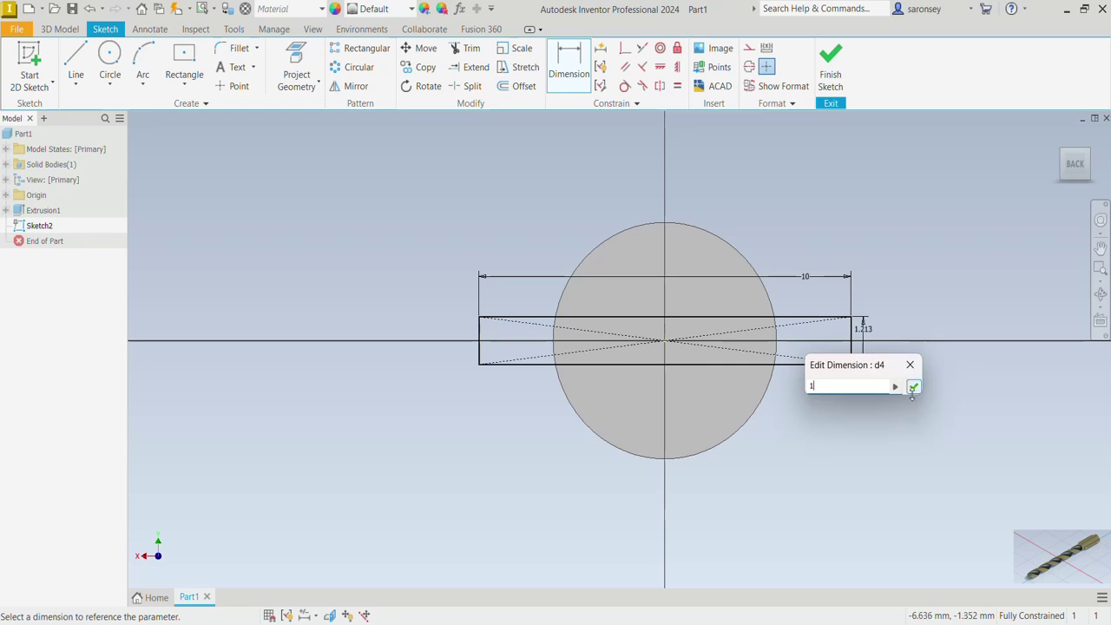
{"action": "left_click", "coordinate": [913, 386]}
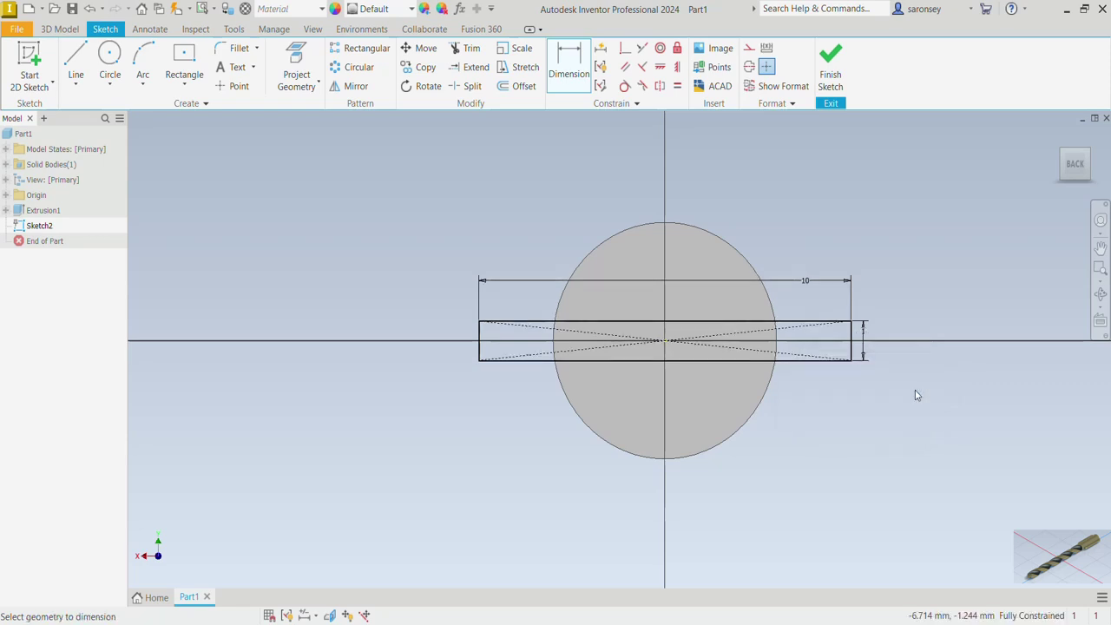
{"action": "left_click", "coordinate": [831, 69]}
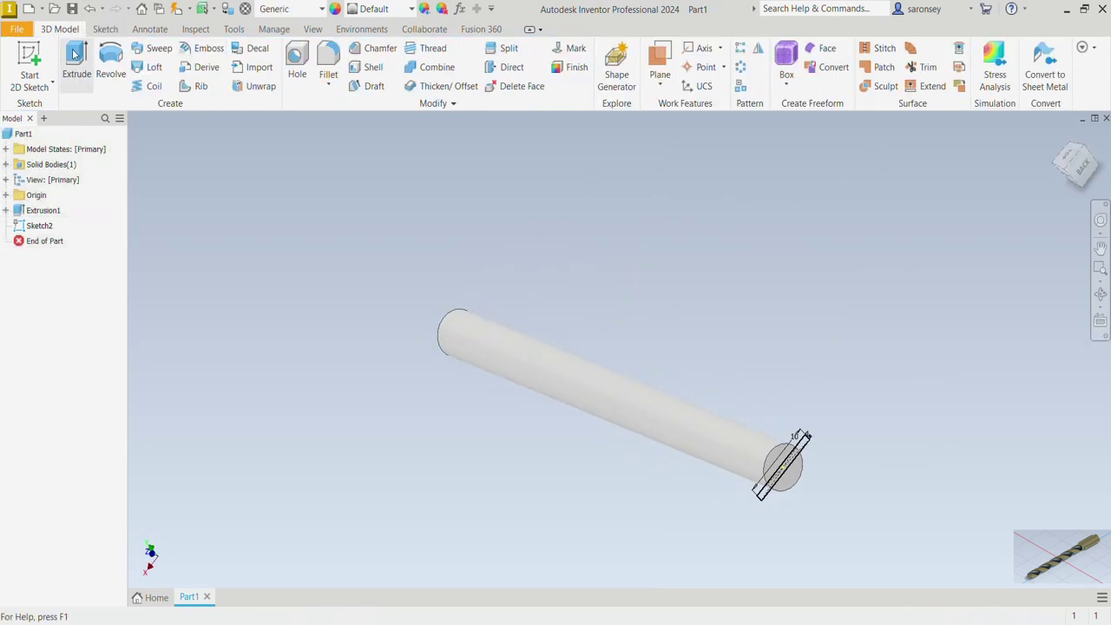
Step: Extrude the rectangle 18 mm back along the cylinder, flipping the direction and joining it to the existing body
{"action": "left_click", "coordinate": [74, 56]}
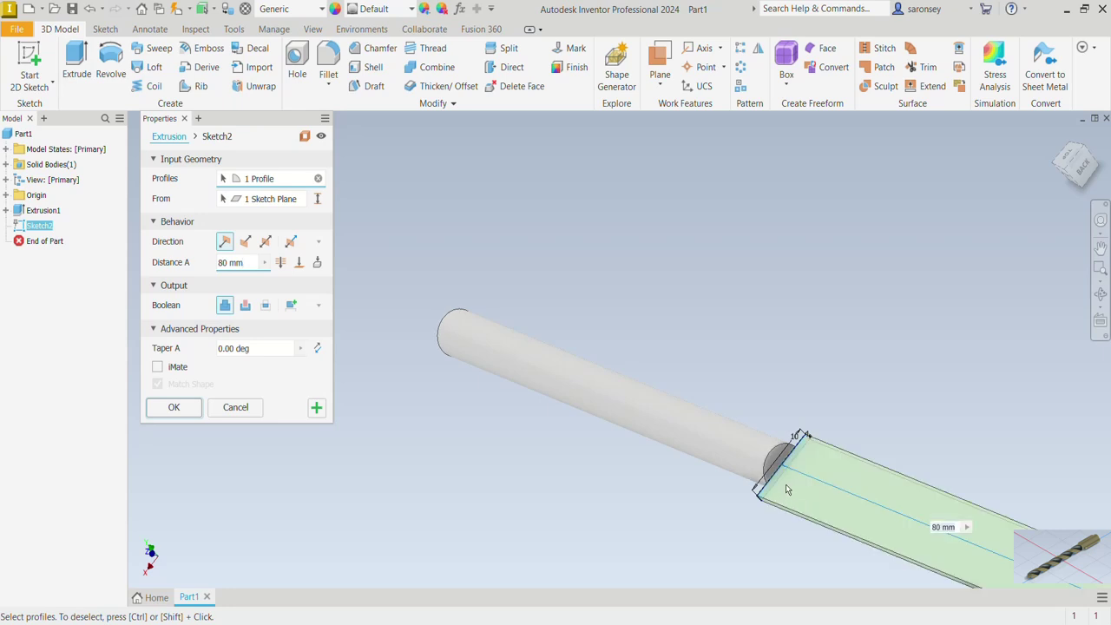
{"action": "middle_click_drag", "start_coordinate": [799, 495], "coordinate": [730, 426]}
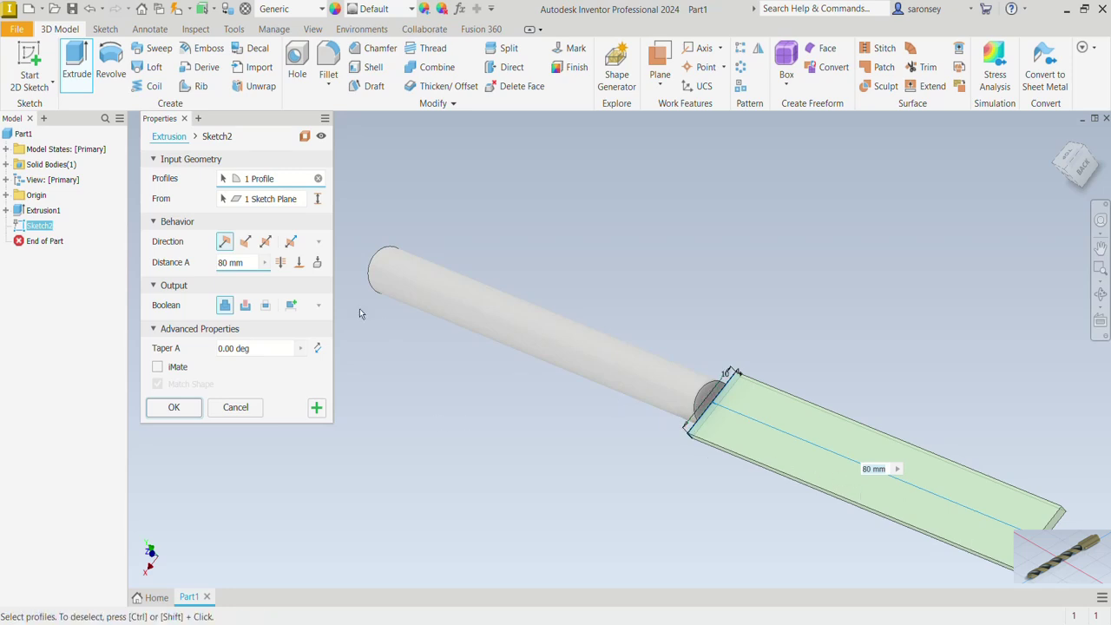
{"action": "left_click", "coordinate": [246, 243]}
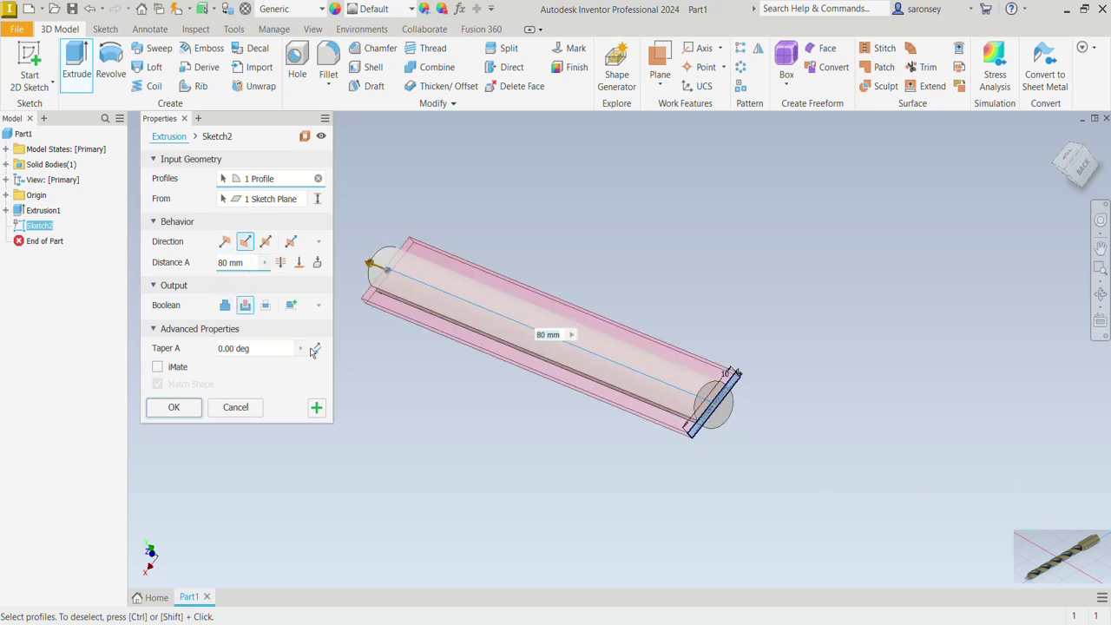
{"action": "left_click", "coordinate": [226, 311]}
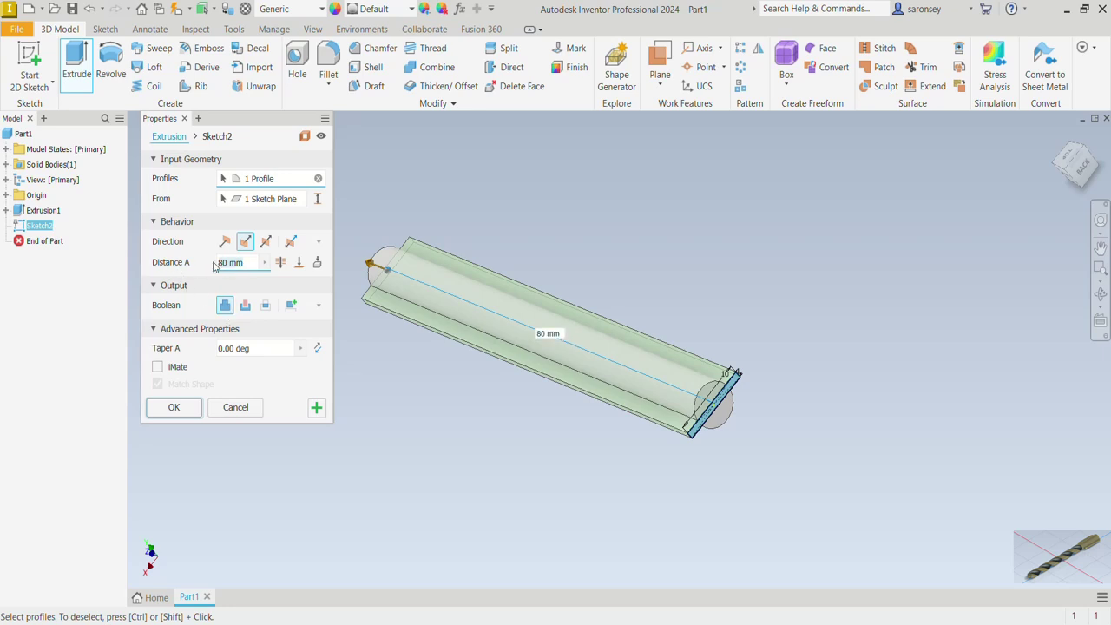
{"action": "type", "text": "18"}
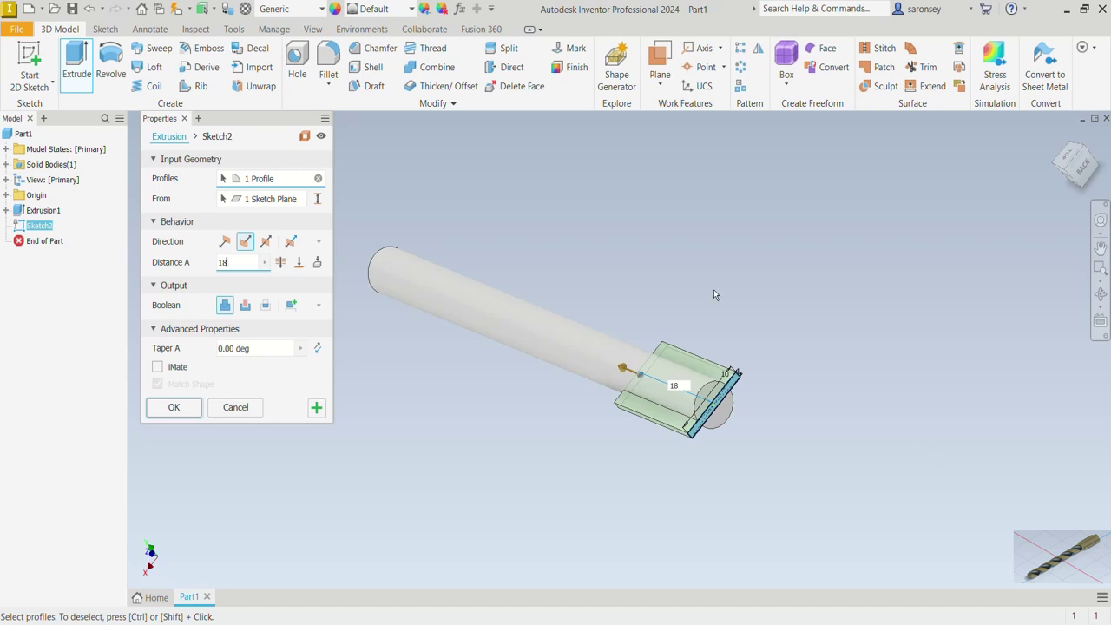
{"action": "left_click", "coordinate": [173, 407]}
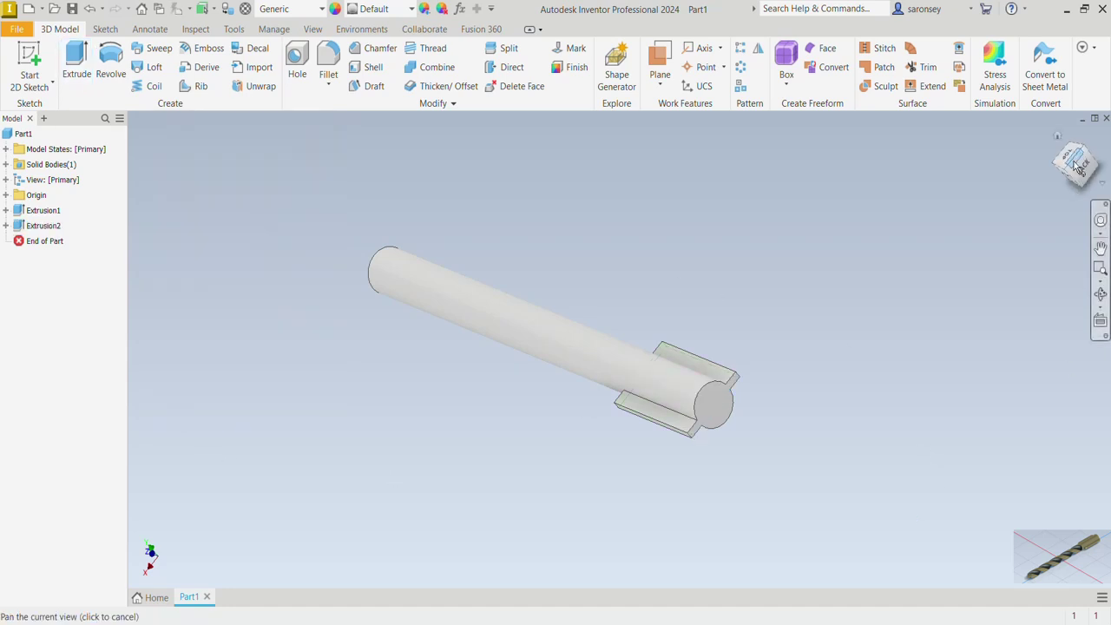
Step: Fillet the four long edges where the two side ribs meet the cylinder with a 1 mm radius
{"action": "left_click", "coordinate": [1056, 132]}
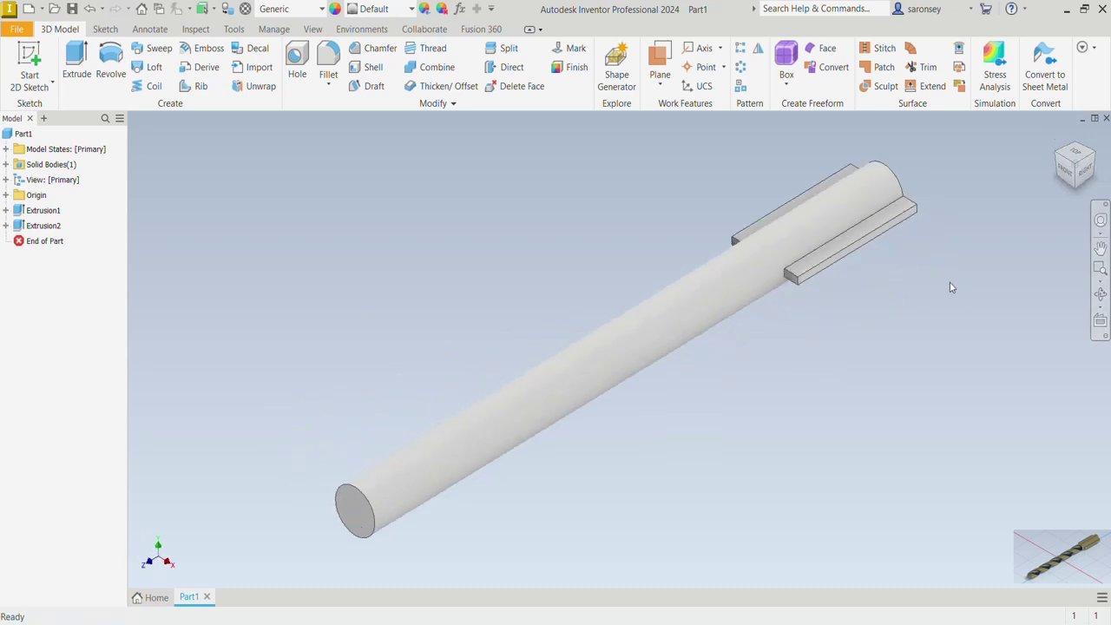
{"action": "left_click", "coordinate": [329, 58]}
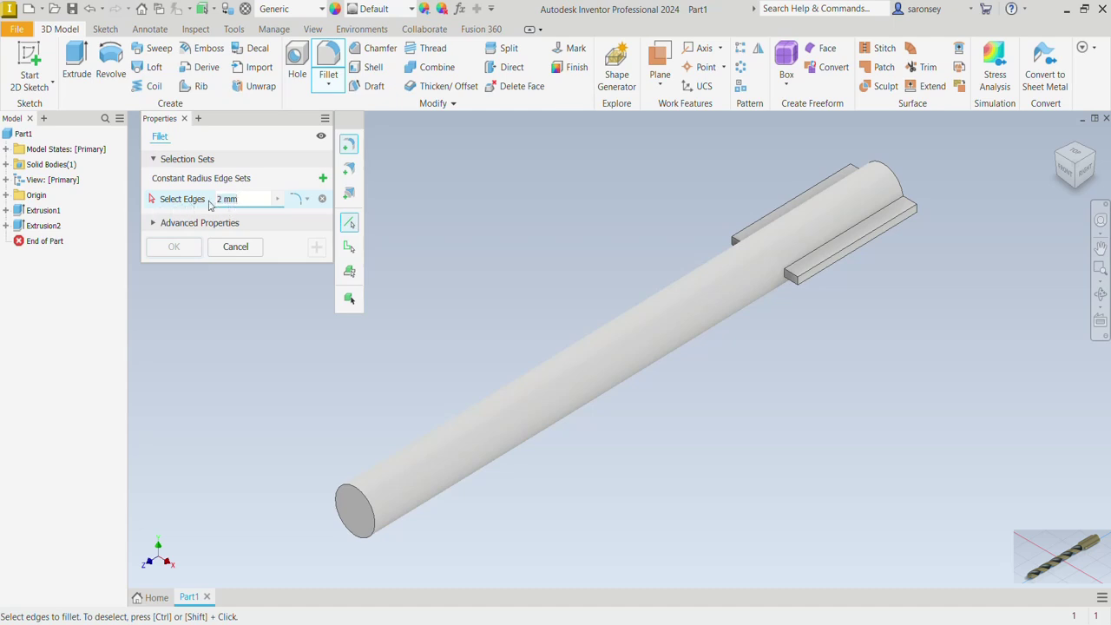
{"action": "type", "text": "1"}
{"action": "left_click", "coordinate": [852, 235]}
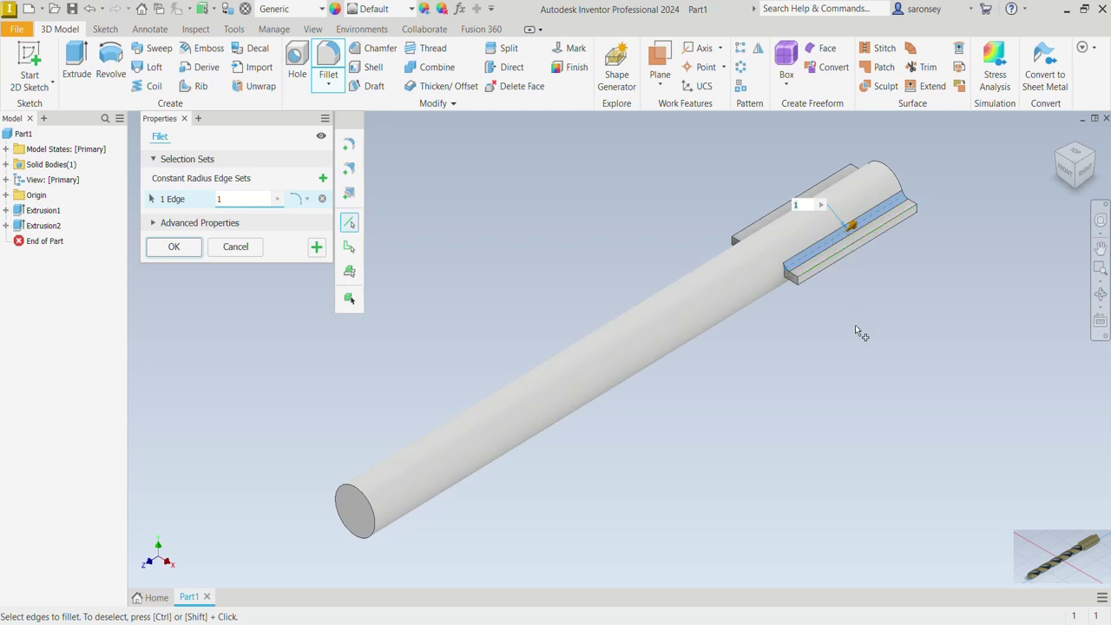
{"action": "middle_click_drag", "start_coordinate": [863, 338], "coordinate": [872, 369], "text": "shift"}
{"action": "left_click", "coordinate": [833, 395]}
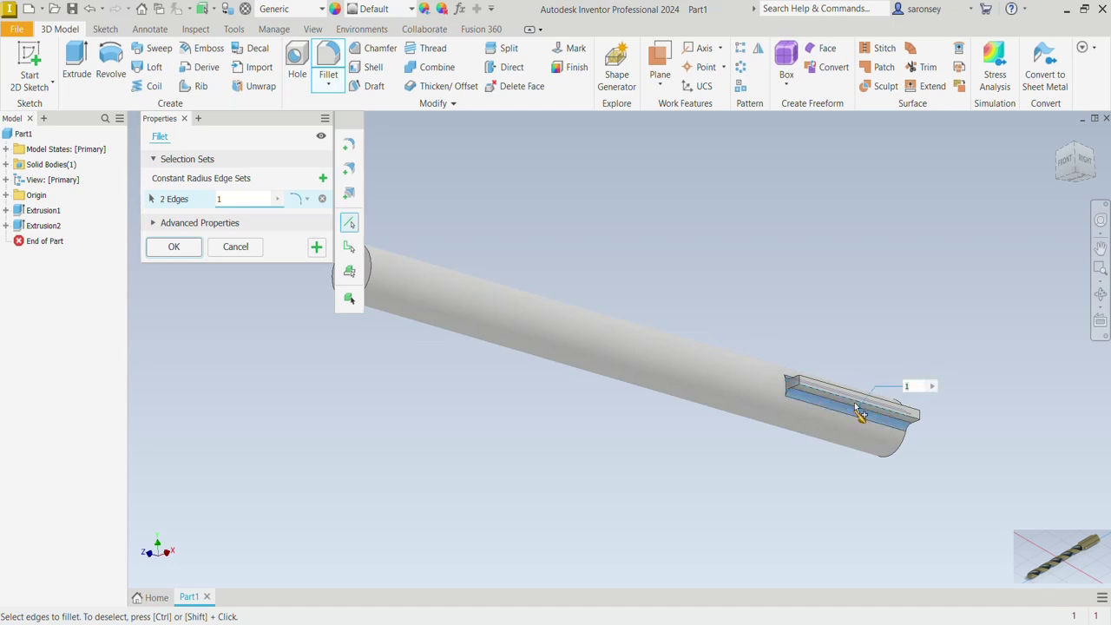
{"action": "middle_click_drag", "start_coordinate": [862, 310], "coordinate": [985, 345], "text": "shift"}
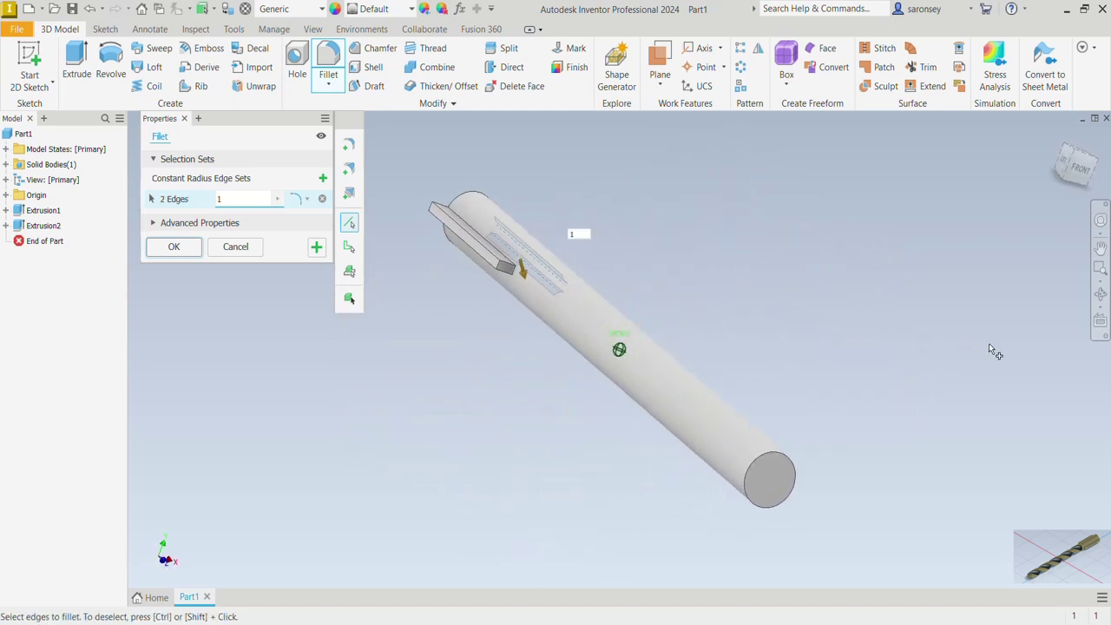
{"action": "left_click", "coordinate": [528, 255]}
{"action": "middle_click_drag", "start_coordinate": [551, 293], "coordinate": [568, 274], "text": "shift"}
{"action": "left_click", "coordinate": [461, 339]}
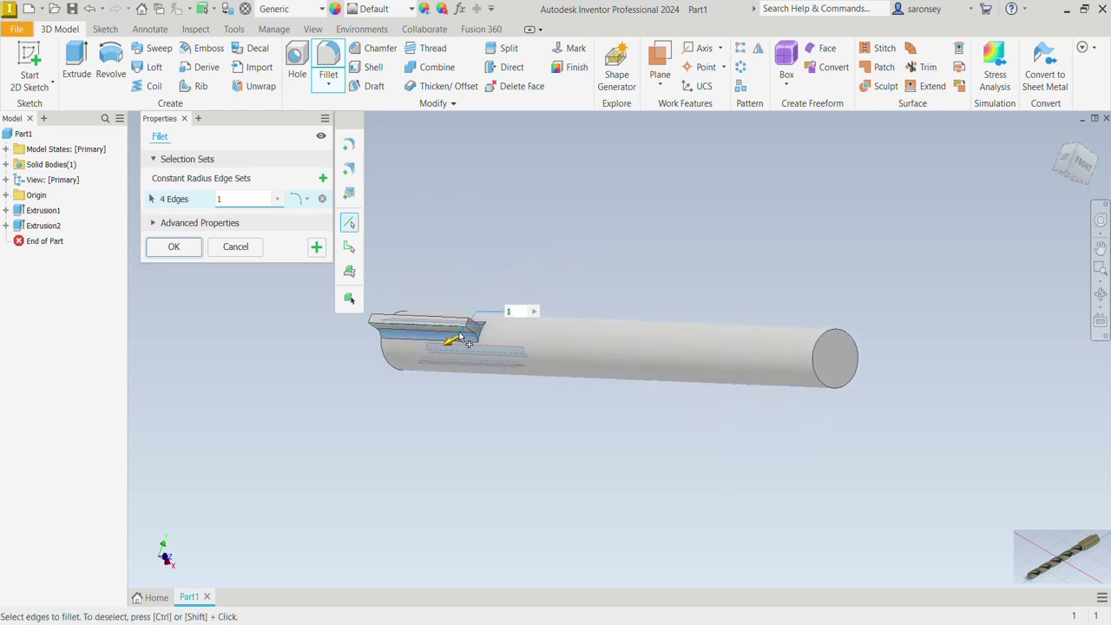
{"action": "left_click", "coordinate": [1058, 141]}
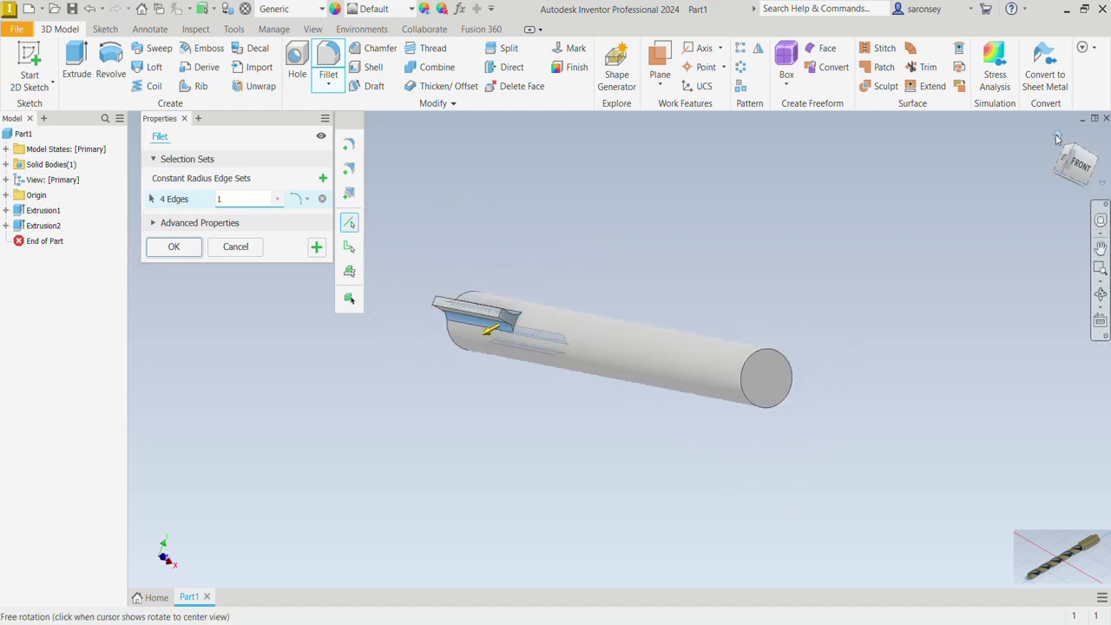
{"action": "key", "text": "F2"}
{"action": "left_click_drag", "start_coordinate": [955, 203], "coordinate": [863, 249]}
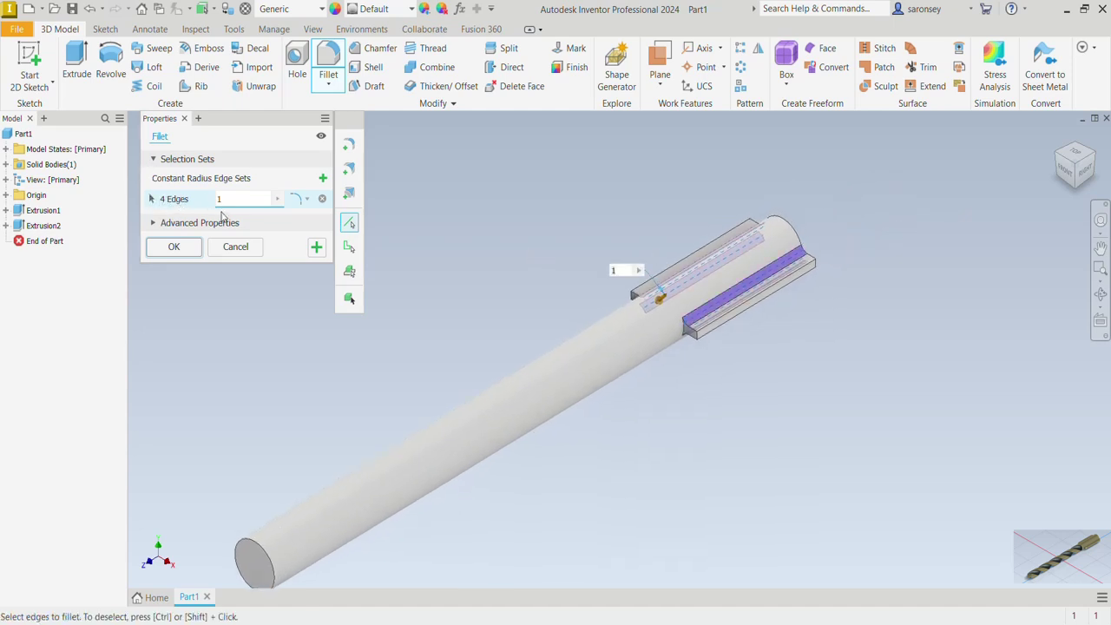
{"action": "left_click", "coordinate": [316, 248]}
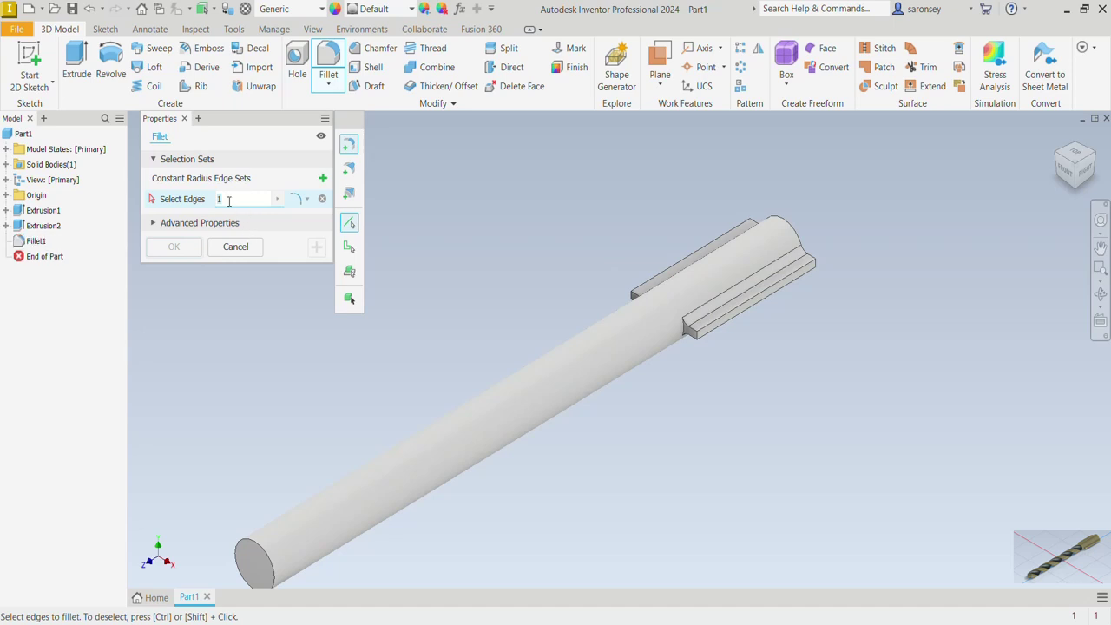
Step: Round the four outer corner edges at the ends of both side ribs with a 2 mm fillet
{"action": "key", "text": "BackSpace"}
{"action": "type", "text": "2"}
{"action": "scroll", "coordinate": [626, 293], "scroll_direction": "up", "scroll_amount": 5}
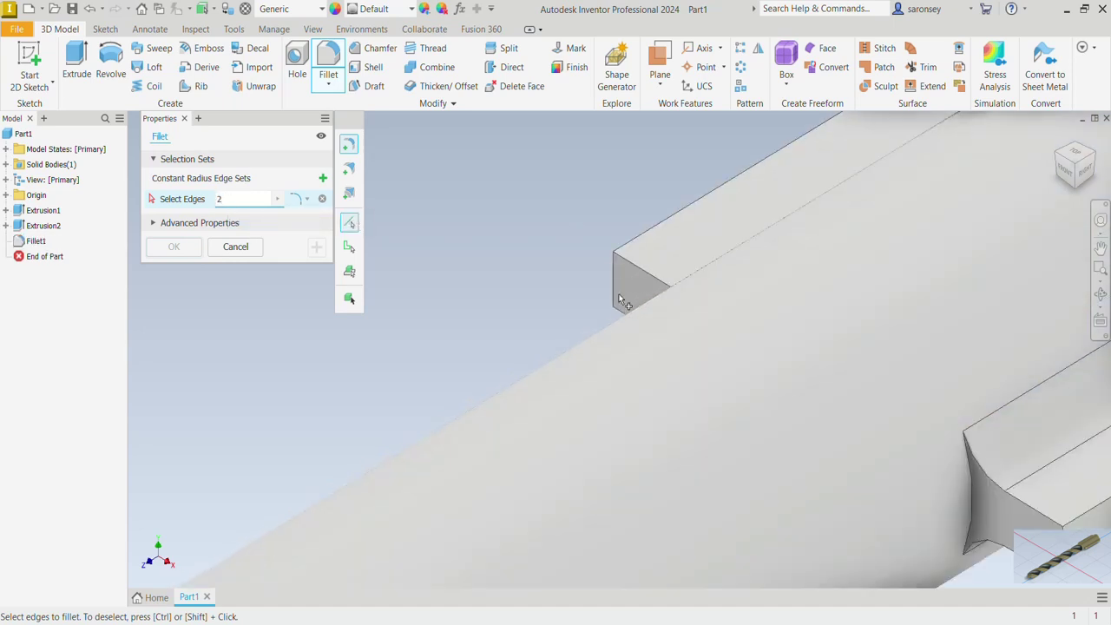
{"action": "left_click", "coordinate": [613, 291]}
{"action": "scroll", "coordinate": [613, 293], "scroll_direction": "down", "scroll_amount": 5}
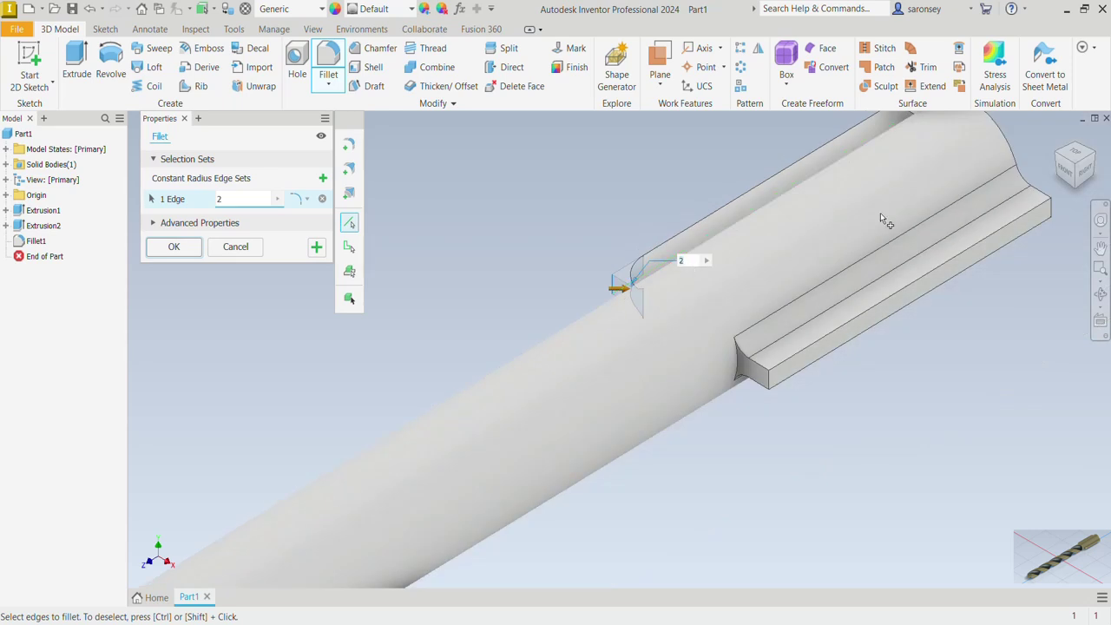
{"action": "middle_click_drag", "start_coordinate": [1003, 213], "coordinate": [838, 334]}
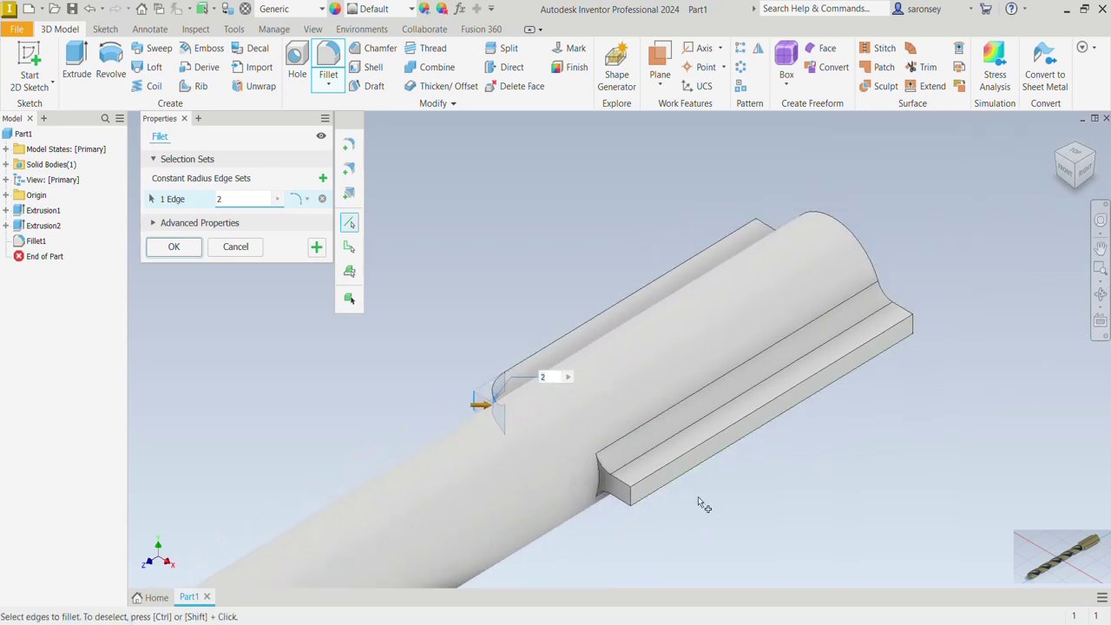
{"action": "left_click", "coordinate": [638, 505]}
{"action": "left_click", "coordinate": [918, 327]}
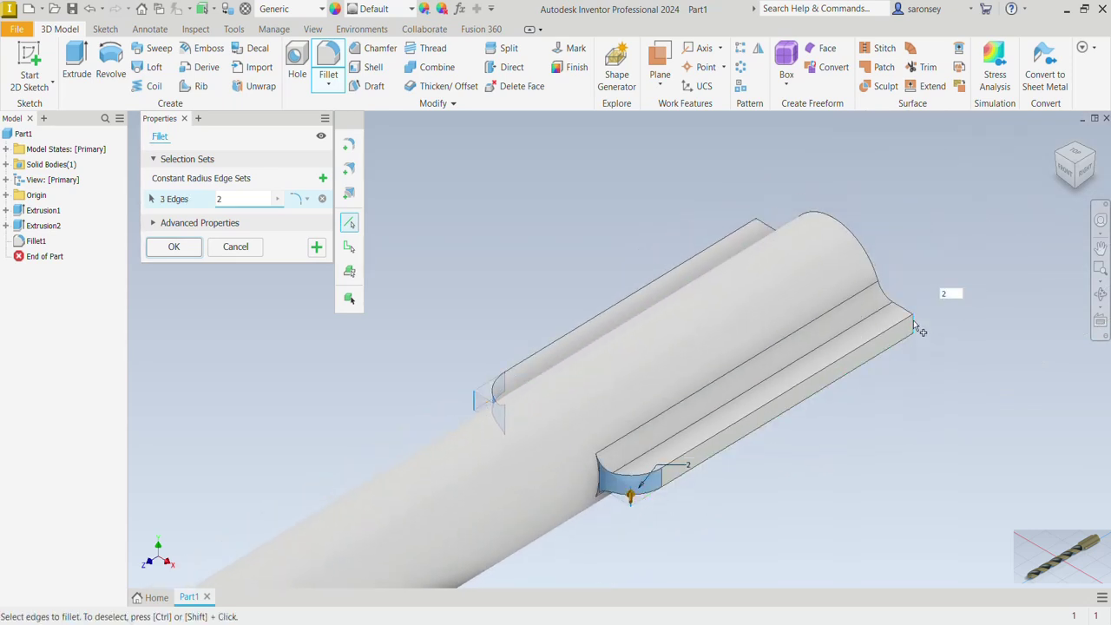
{"action": "left_click", "coordinate": [756, 228]}
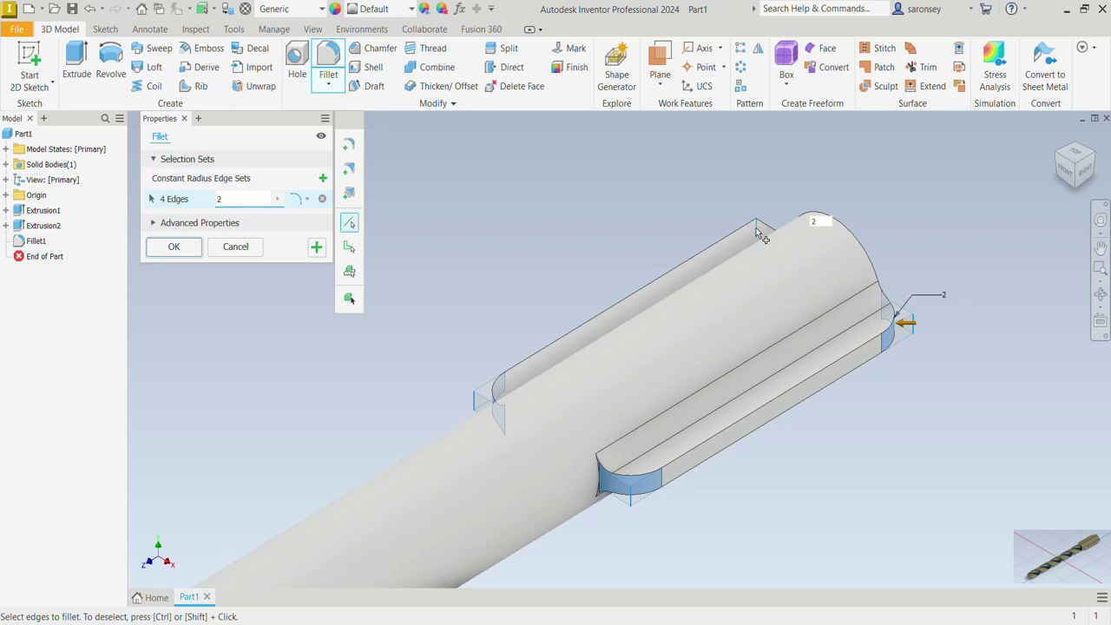
{"action": "left_click", "coordinate": [174, 247]}
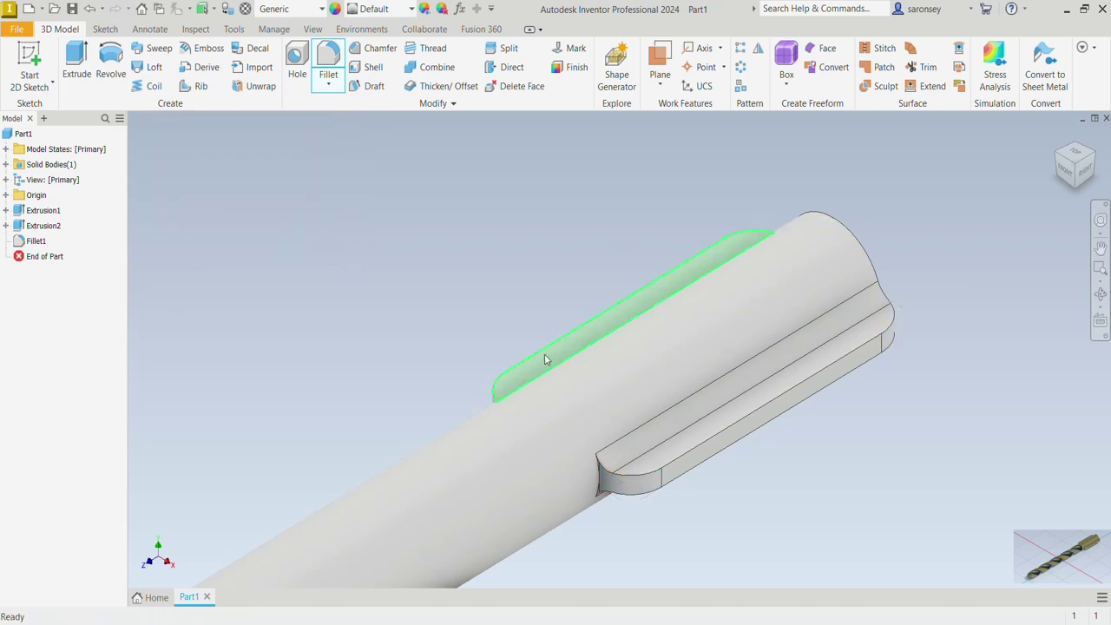
Step: Start a new 2D sketch on the cylinder's plain front end face, opposite the ribs
{"action": "scroll", "coordinate": [649, 340], "scroll_direction": "down", "scroll_amount": 3}
{"action": "middle_click_drag", "start_coordinate": [898, 313], "coordinate": [998, 187]}
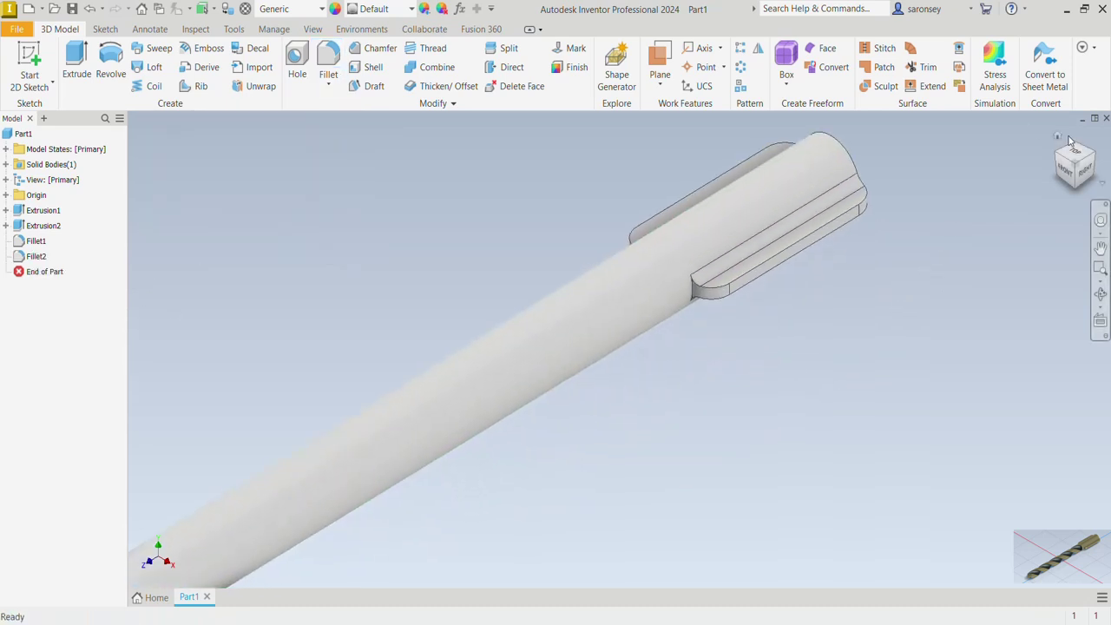
{"action": "left_click", "coordinate": [1059, 137]}
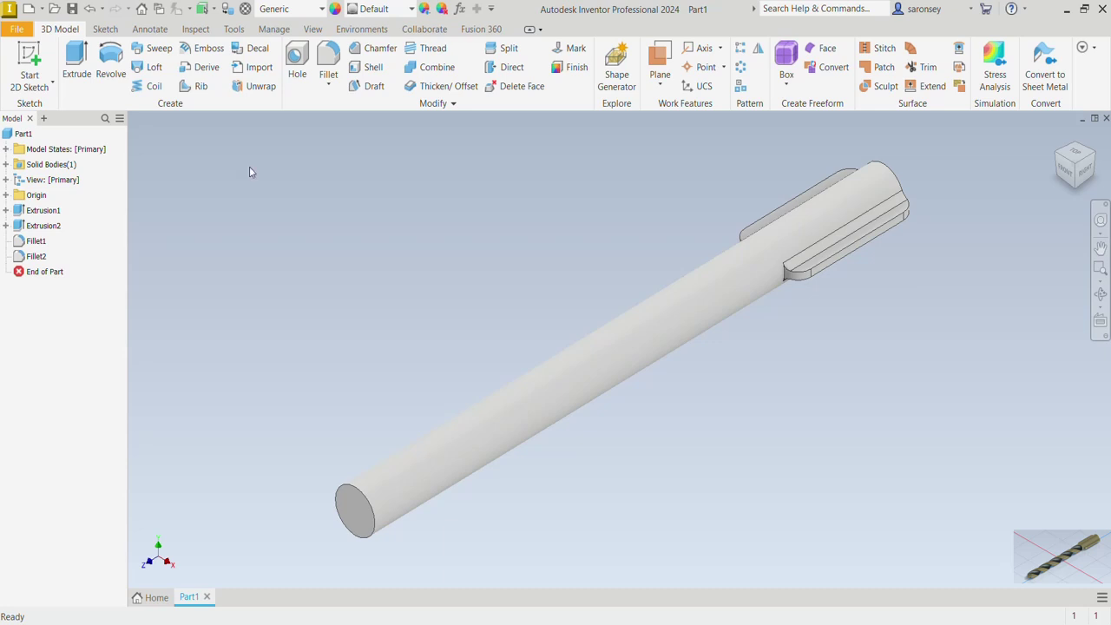
{"action": "left_click", "coordinate": [352, 505]}
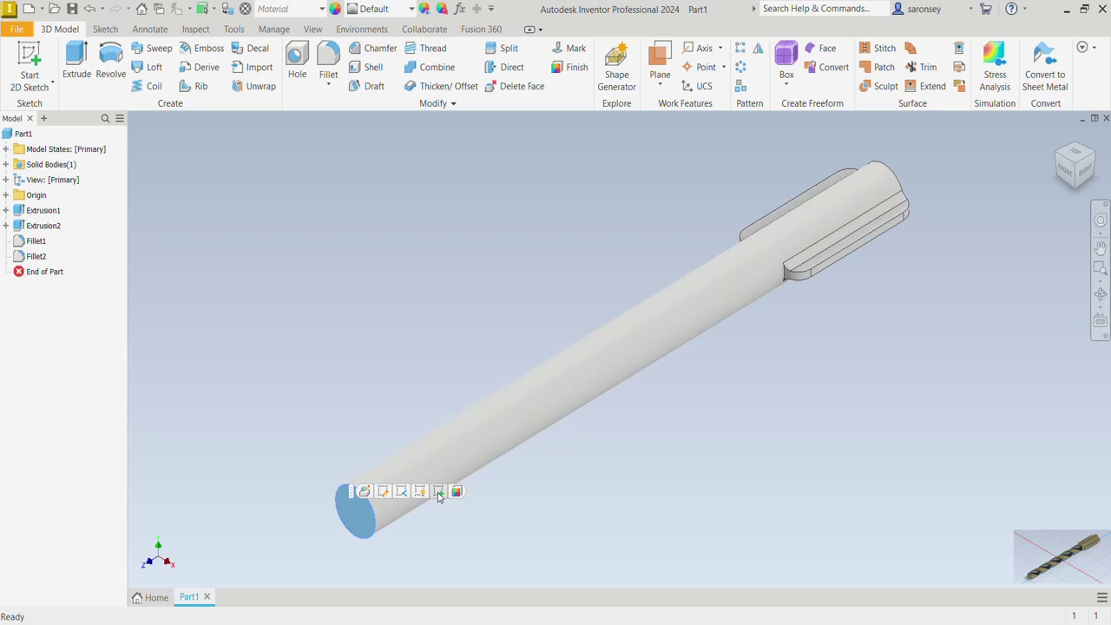
{"action": "left_click", "coordinate": [439, 492]}
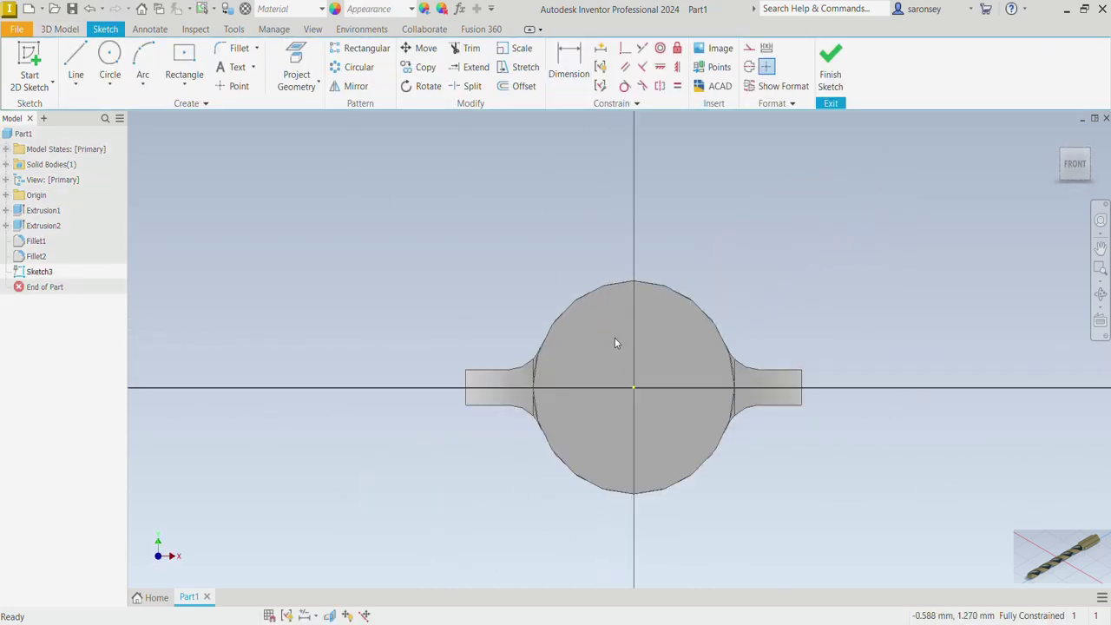
{"action": "middle_click_drag", "start_coordinate": [655, 355], "coordinate": [613, 387]}
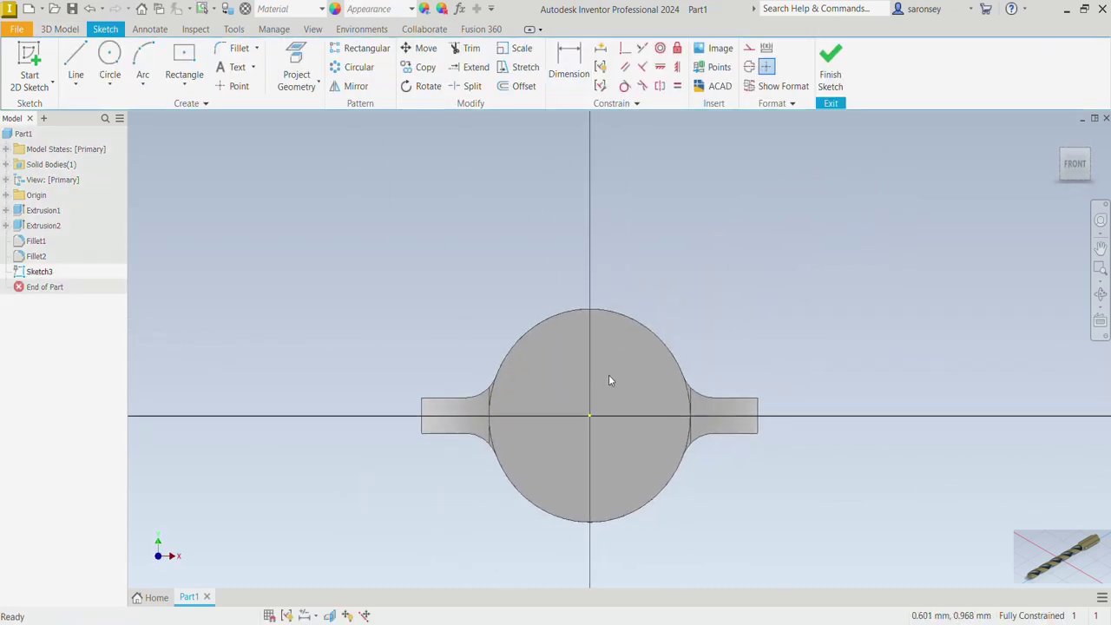
Step: Draw a circle 2 mm in diameter on the end face, to the left of the origin
{"action": "left_click", "coordinate": [108, 55]}
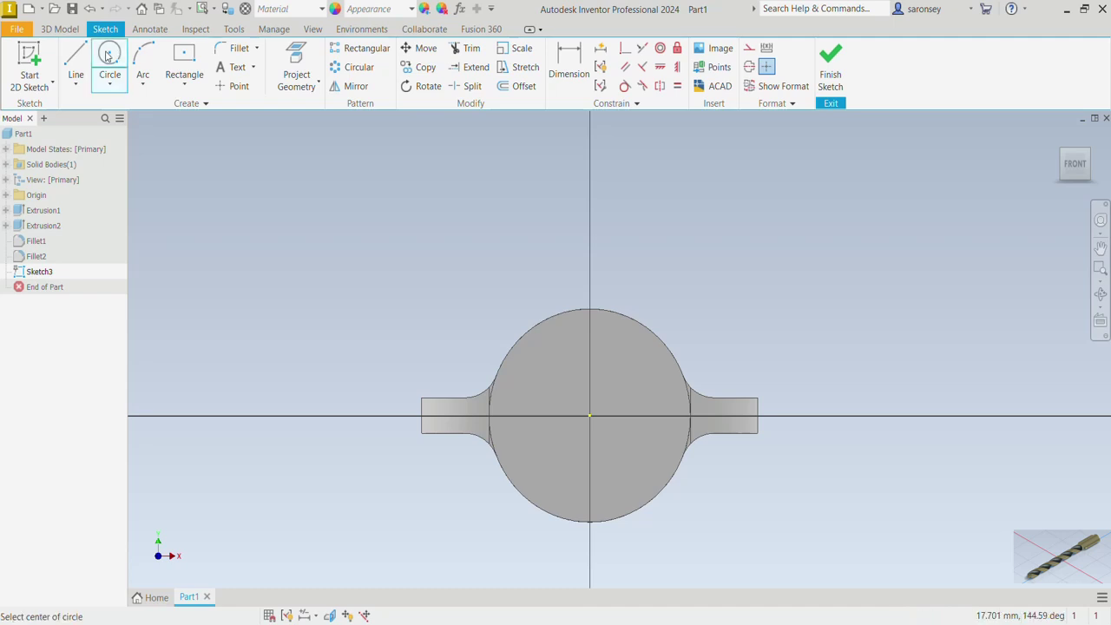
{"action": "left_click", "coordinate": [523, 422]}
{"action": "type", "text": "2"}
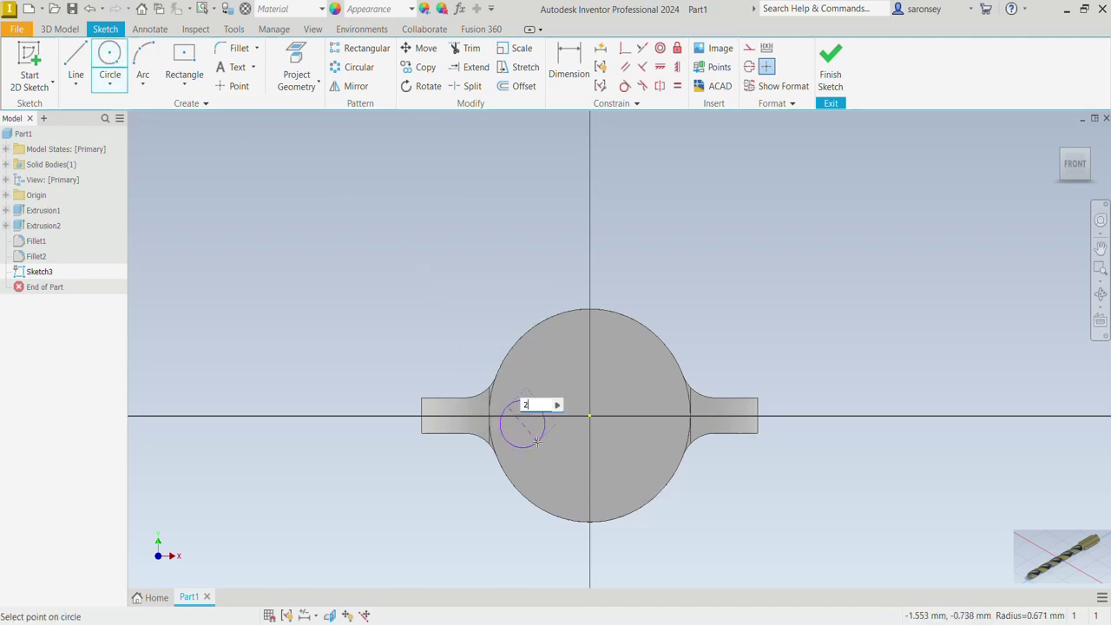
{"action": "key", "text": "Return"}
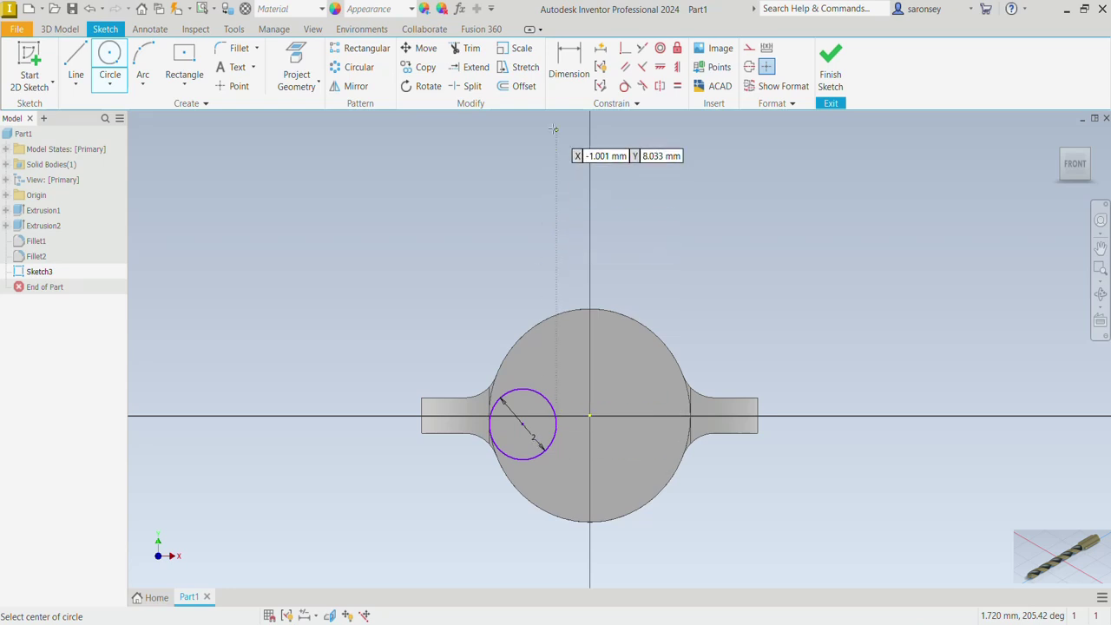
Step: Dimension the circle's centre 2.5 mm horizontally from the origin and constrain the two points horizontally
{"action": "left_click", "coordinate": [569, 62]}
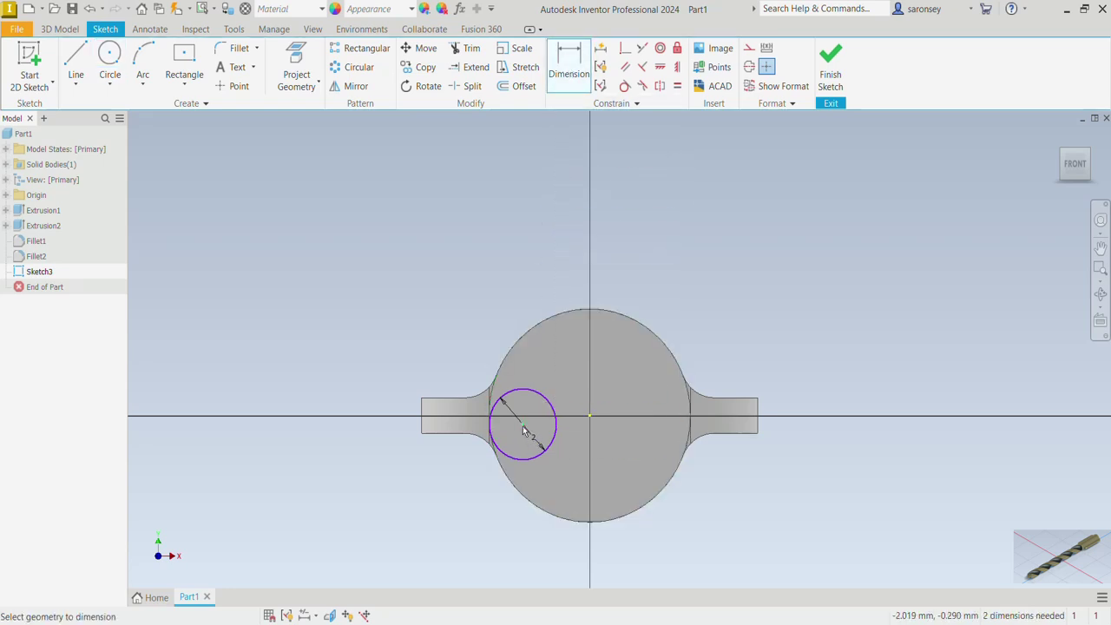
{"action": "left_click", "coordinate": [591, 420]}
{"action": "left_click", "coordinate": [573, 286]}
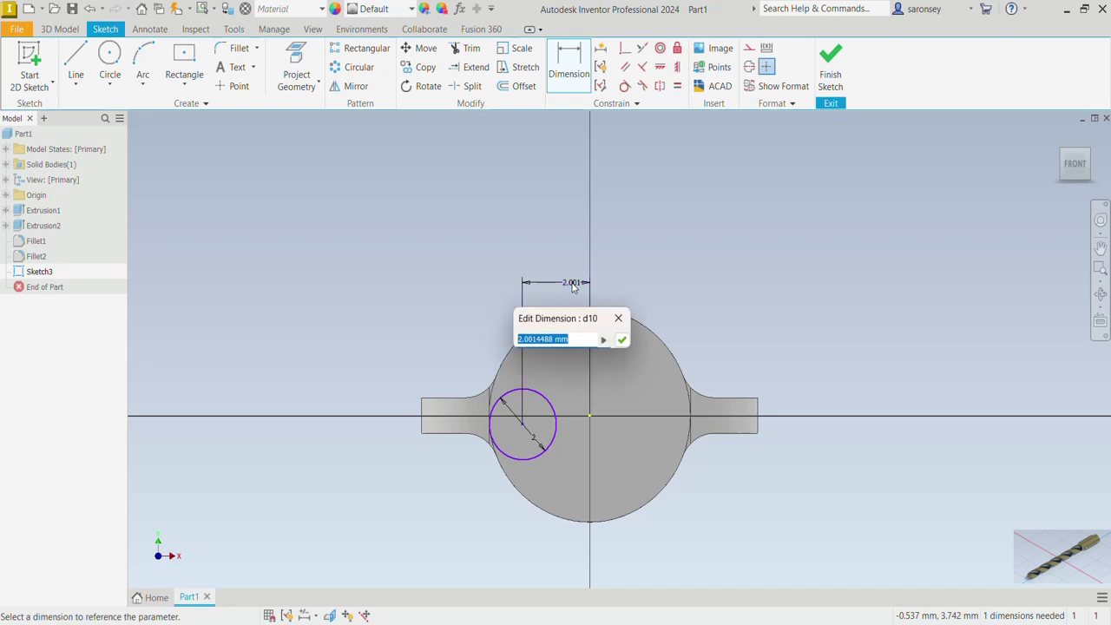
{"action": "type", "text": "2.5"}
{"action": "key", "text": "Return"}
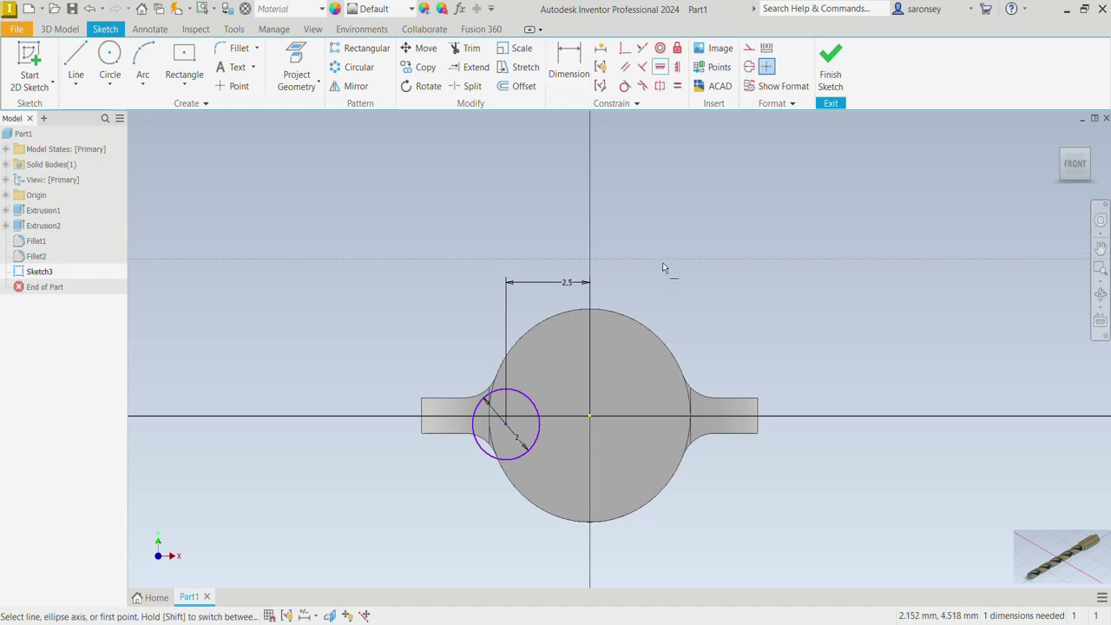
{"action": "left_click", "coordinate": [589, 416]}
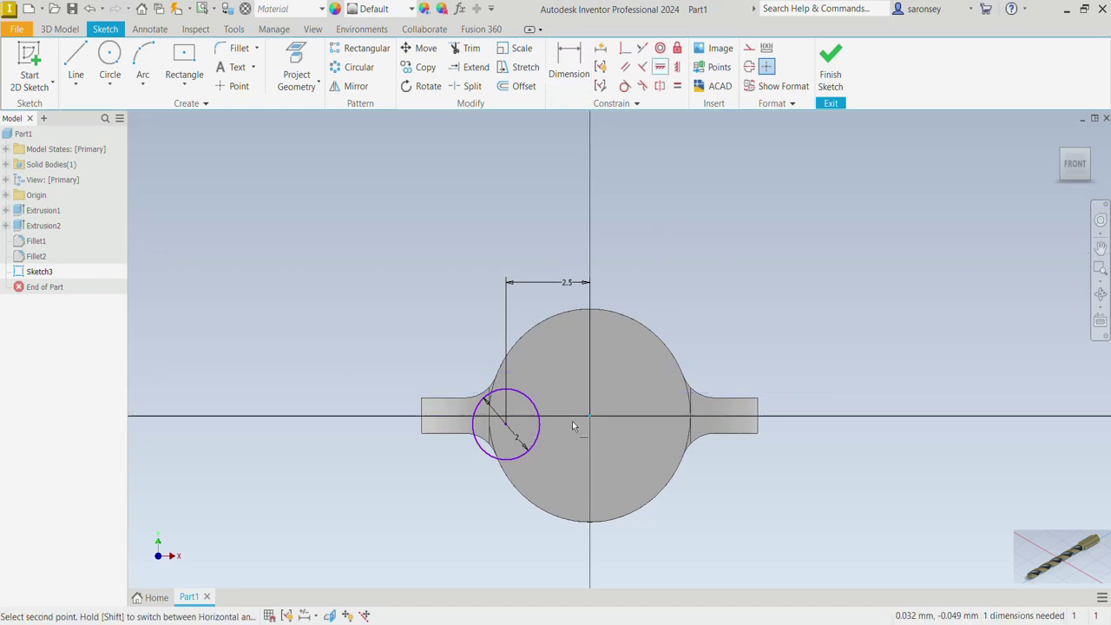
{"action": "left_click", "coordinate": [504, 431]}
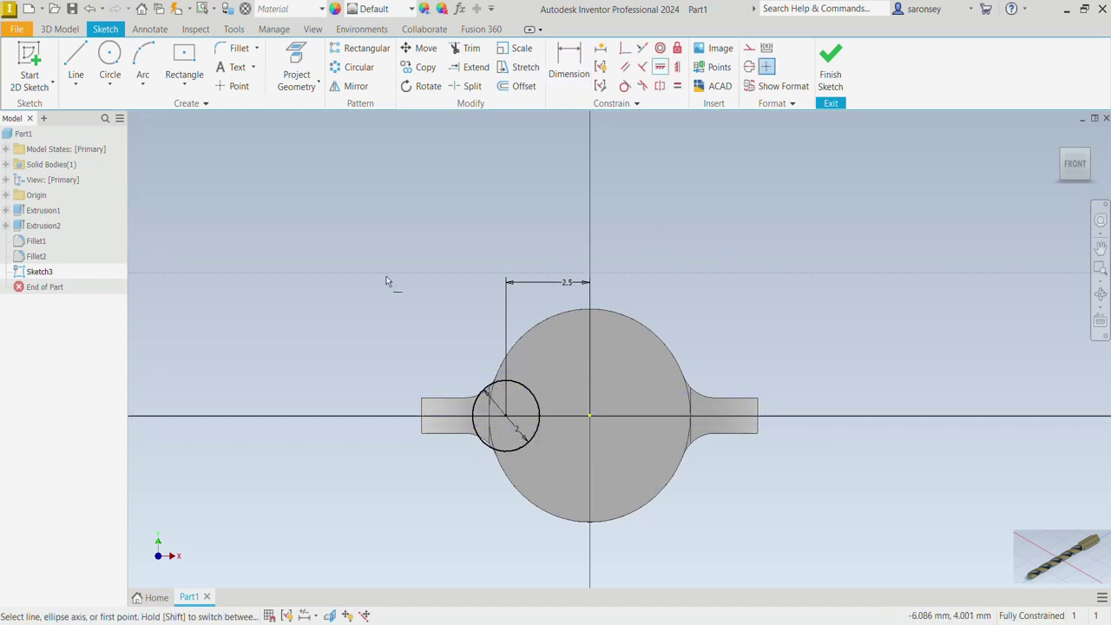
{"action": "key", "text": "Escape"}
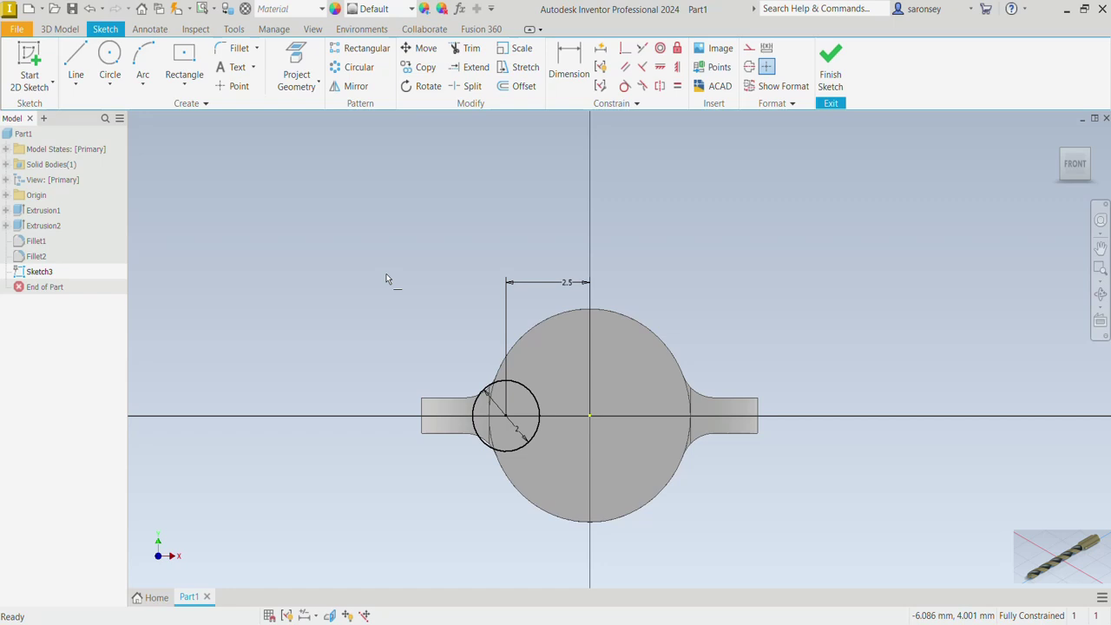
Step: Draw a slanted line from the lower right of the 2 mm circle up to just beyond the shaft's upper edge
{"action": "left_click", "coordinate": [78, 57]}
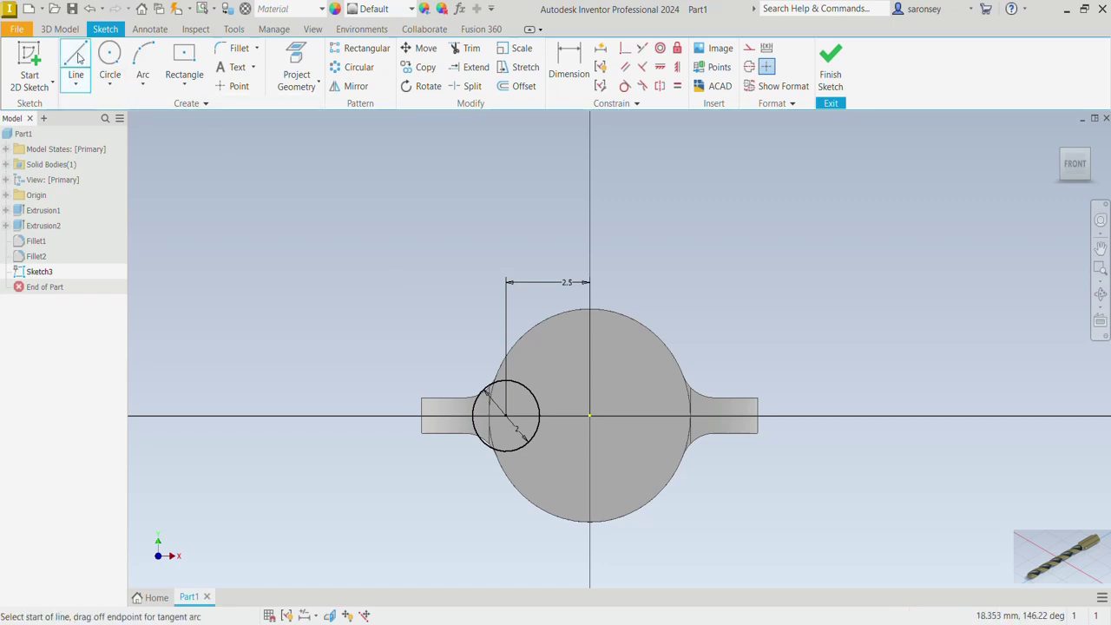
{"action": "left_click", "coordinate": [535, 434]}
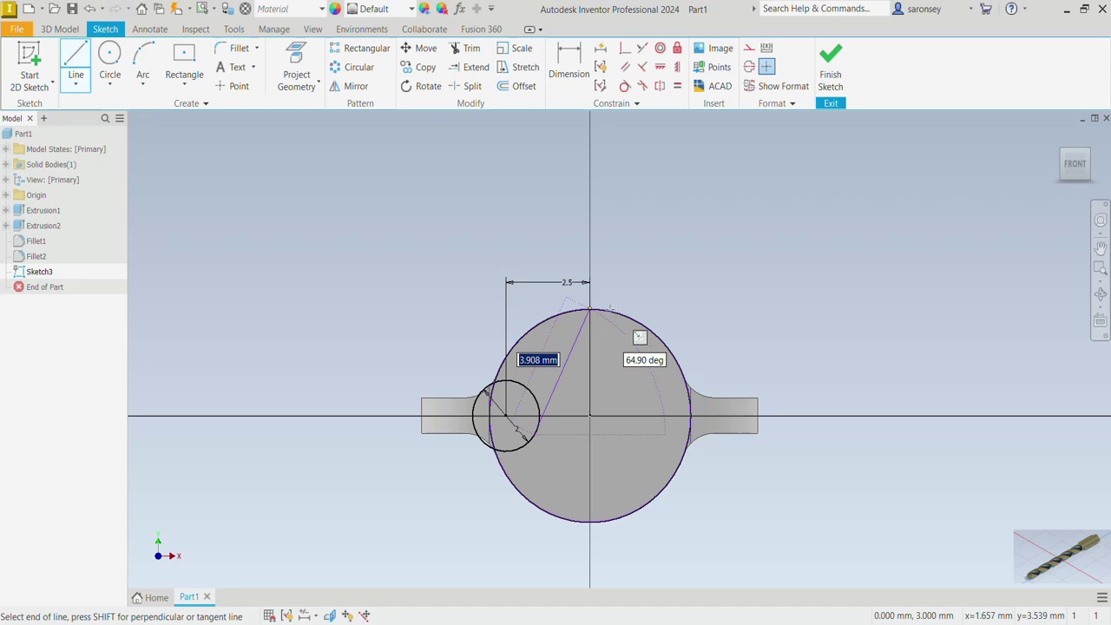
{"action": "left_click", "coordinate": [565, 297]}
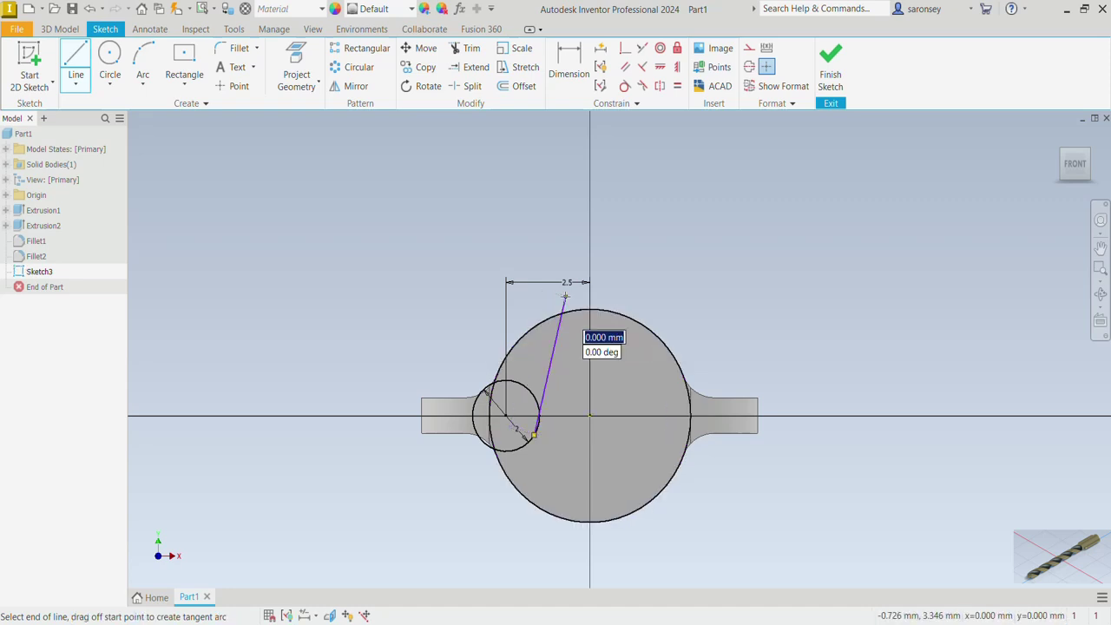
{"action": "key", "text": "Escape"}
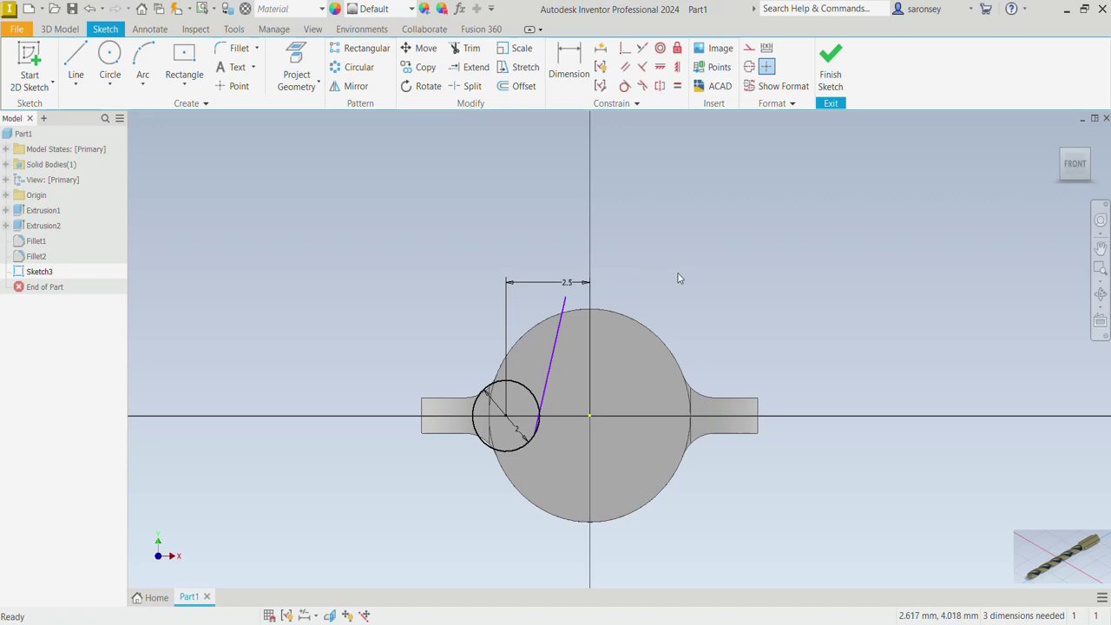
Step: Make the slanted line tangent to the 2 mm circle
{"action": "left_click", "coordinate": [628, 89]}
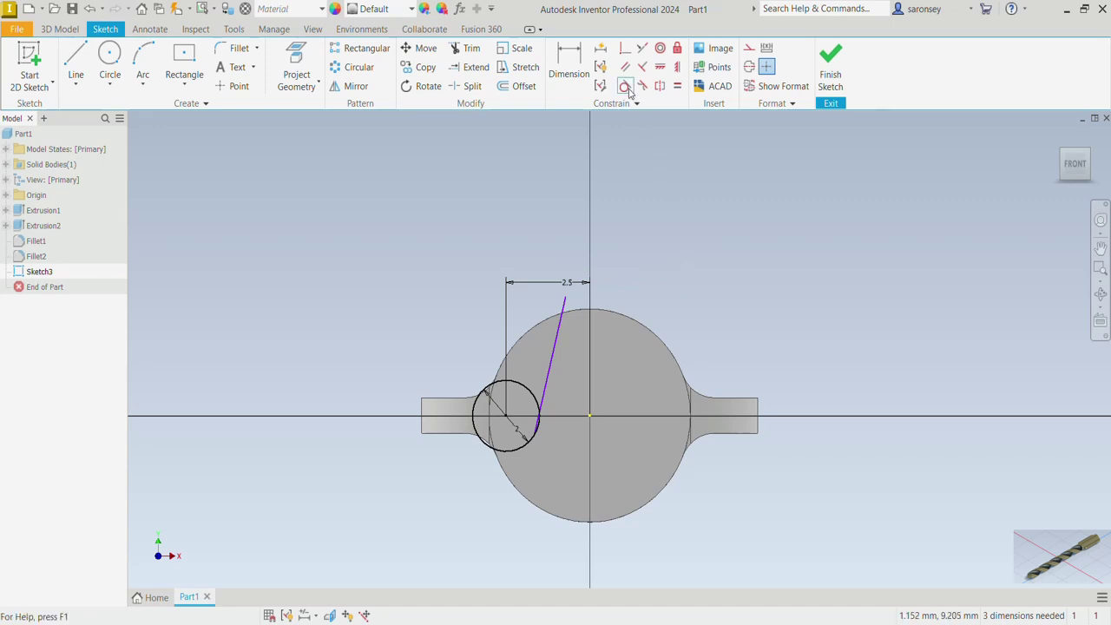
{"action": "left_click", "coordinate": [550, 386]}
{"action": "left_click", "coordinate": [533, 392]}
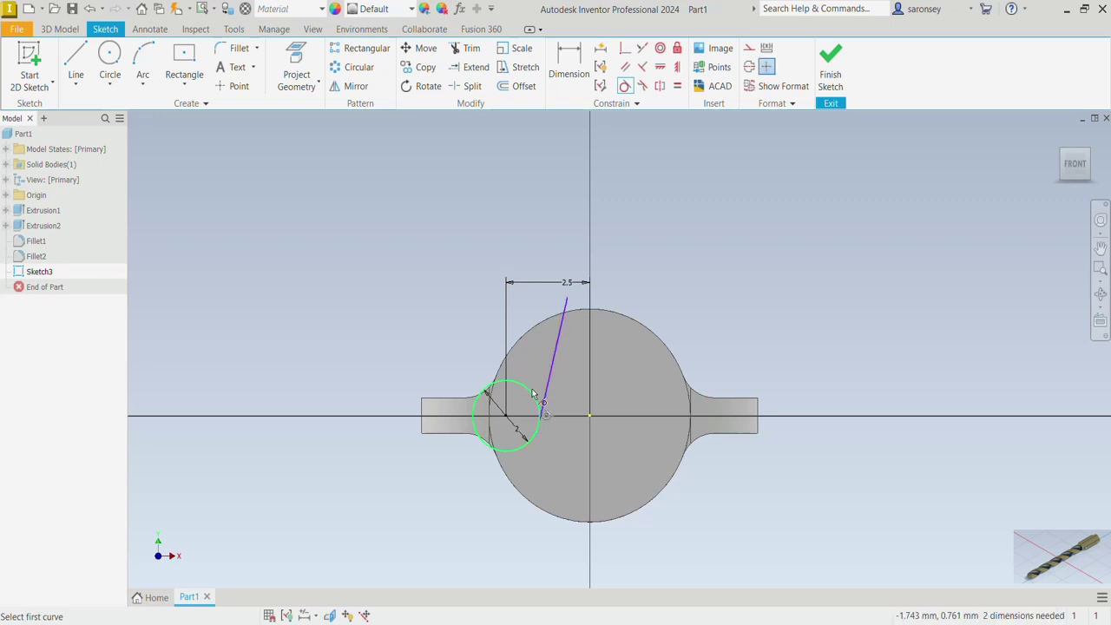
{"action": "key", "text": "Escape"}
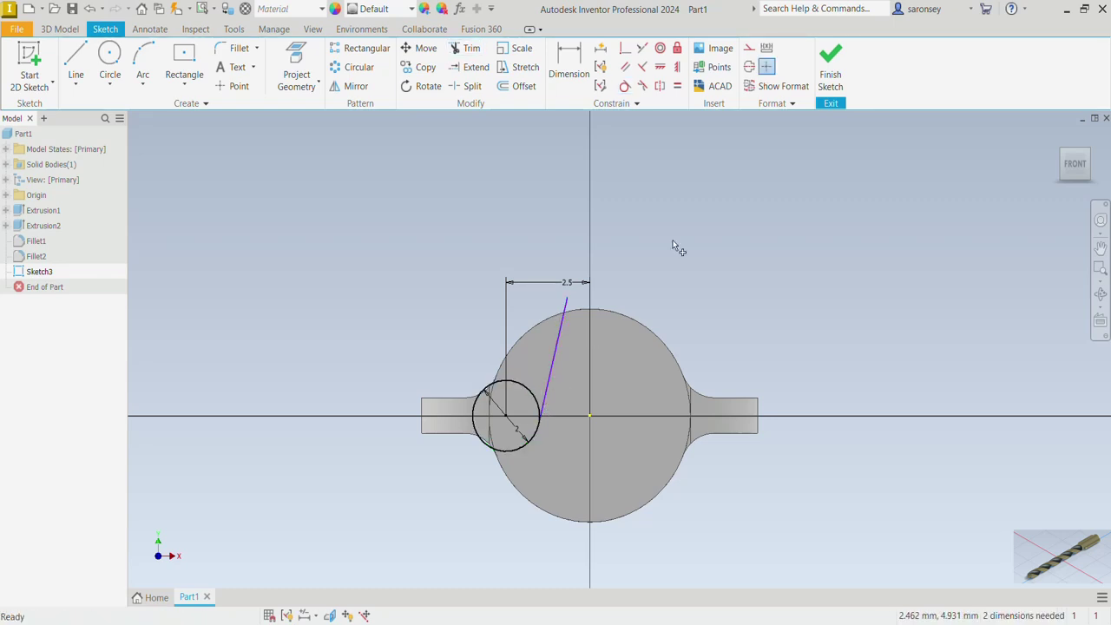
Step: Project the shaft's circular edge into the sketch and trim off the part of the slanted line outside it
{"action": "left_click", "coordinate": [296, 74]}
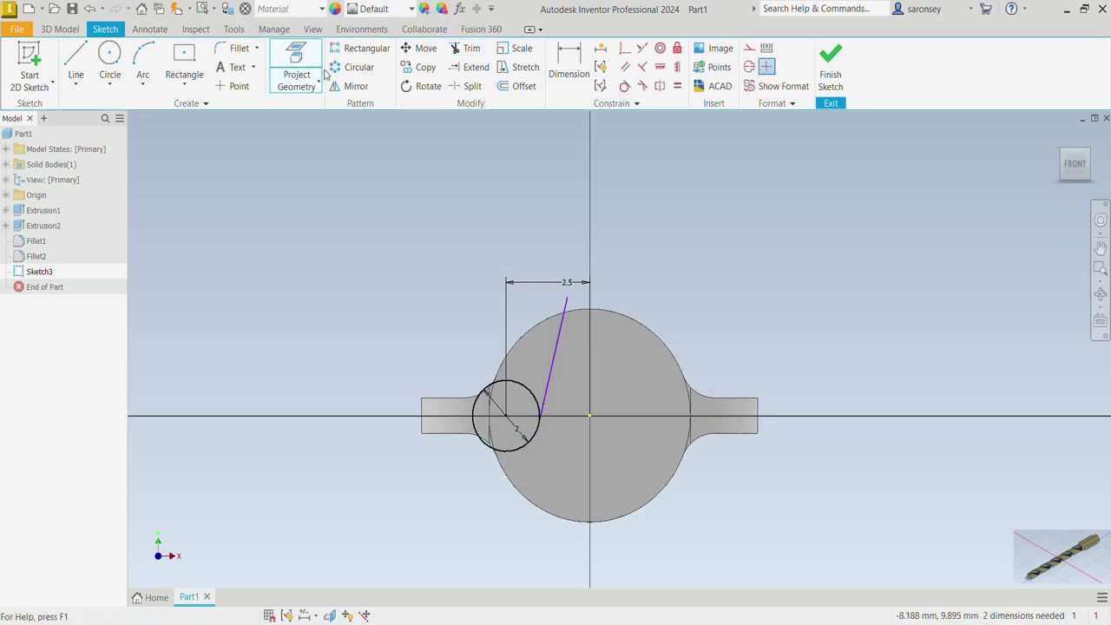
{"action": "left_click", "coordinate": [623, 371]}
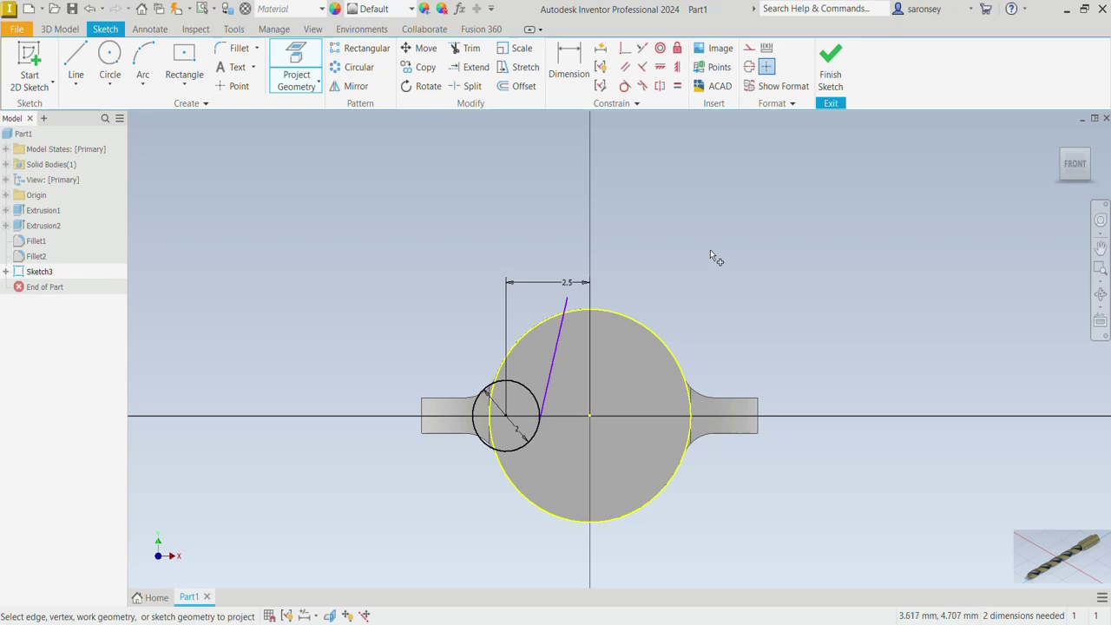
{"action": "left_click", "coordinate": [466, 48]}
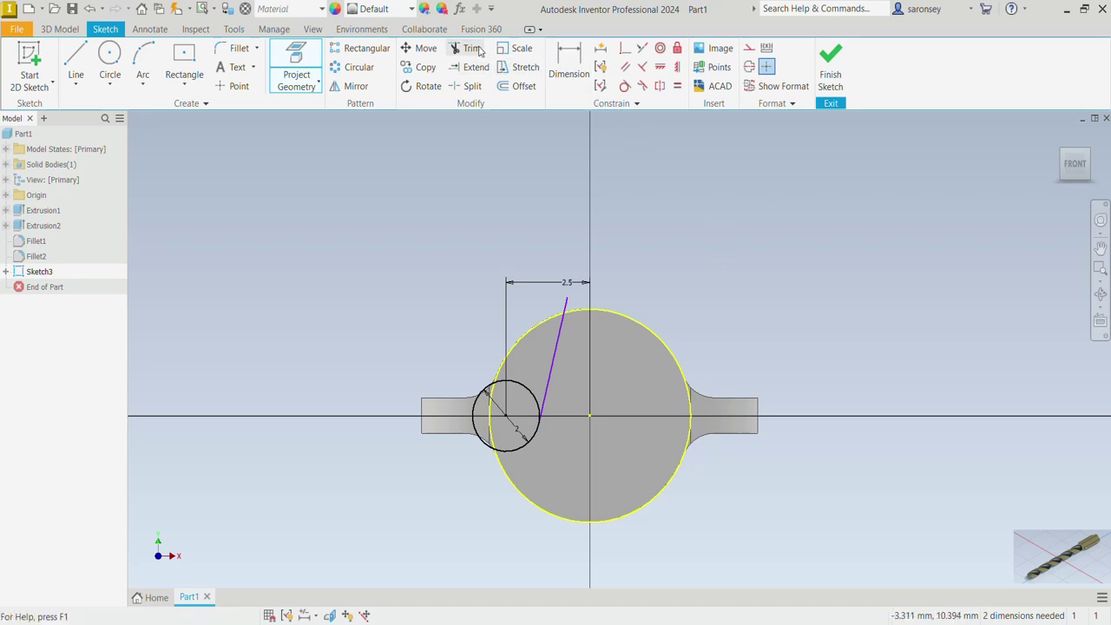
{"action": "left_click", "coordinate": [566, 305]}
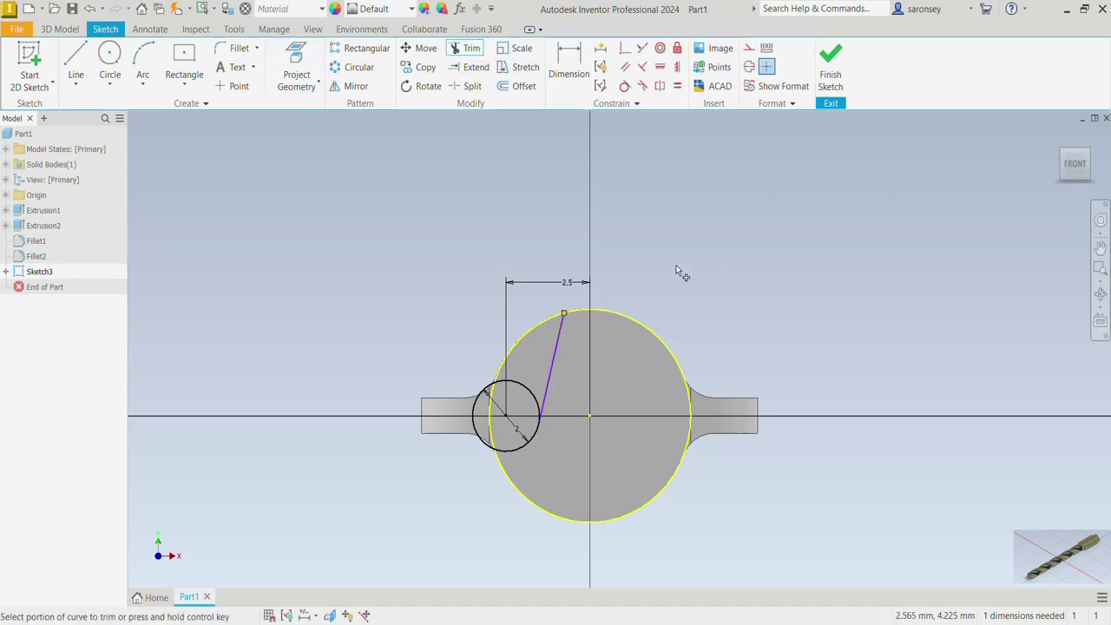
Step: Dimension the slanted line's upper endpoint 0.5 mm horizontally from the origin
{"action": "left_click", "coordinate": [582, 66]}
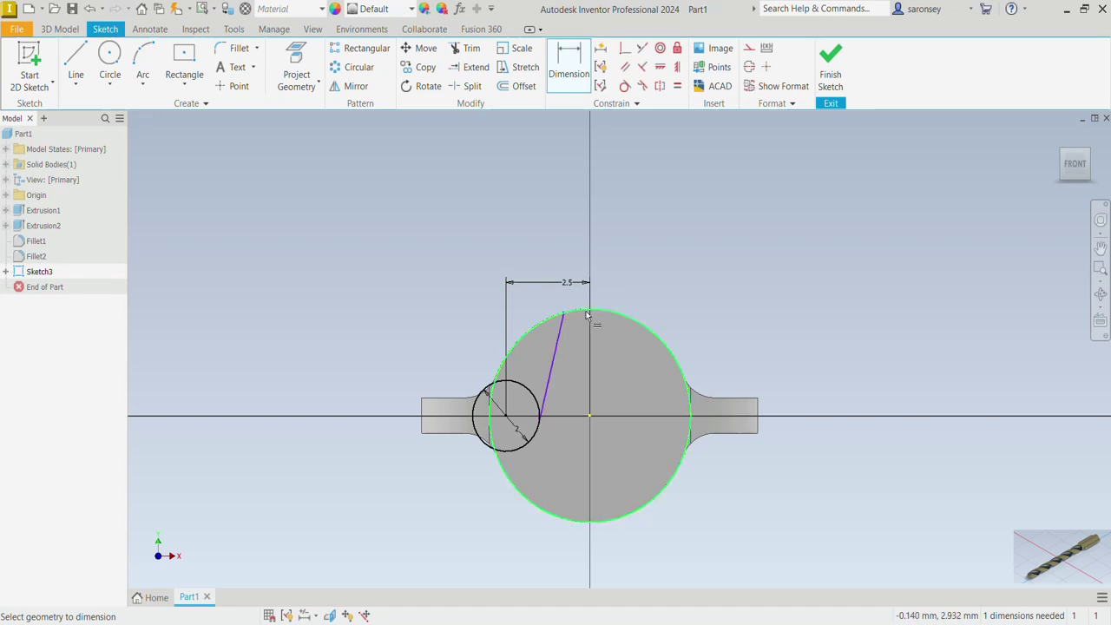
{"action": "left_click", "coordinate": [590, 420]}
{"action": "left_click", "coordinate": [564, 313]}
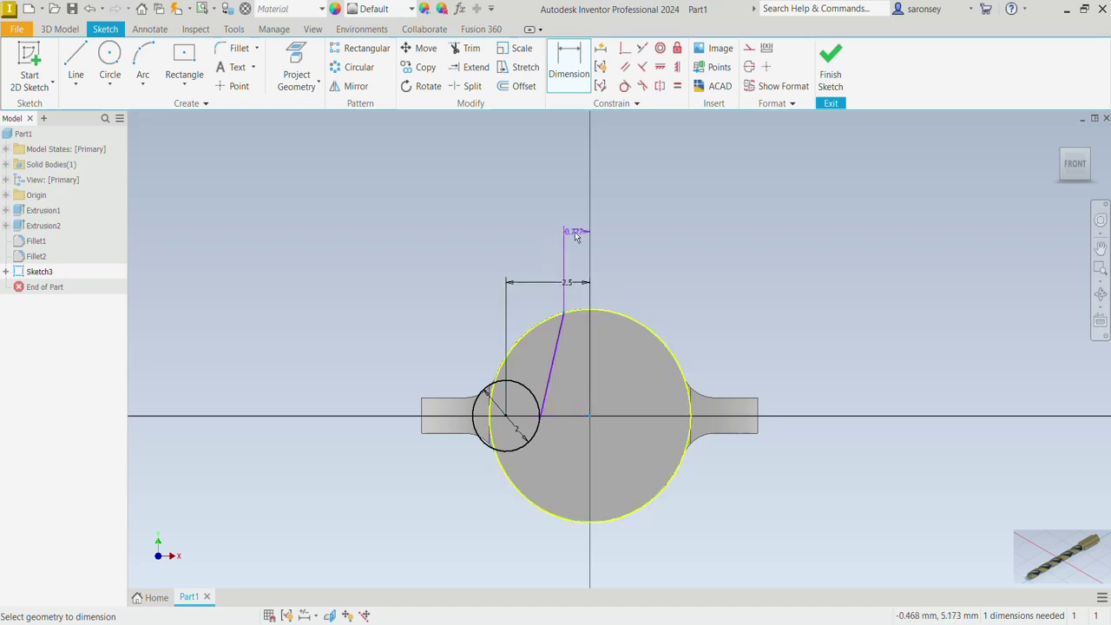
{"action": "left_click", "coordinate": [584, 250]}
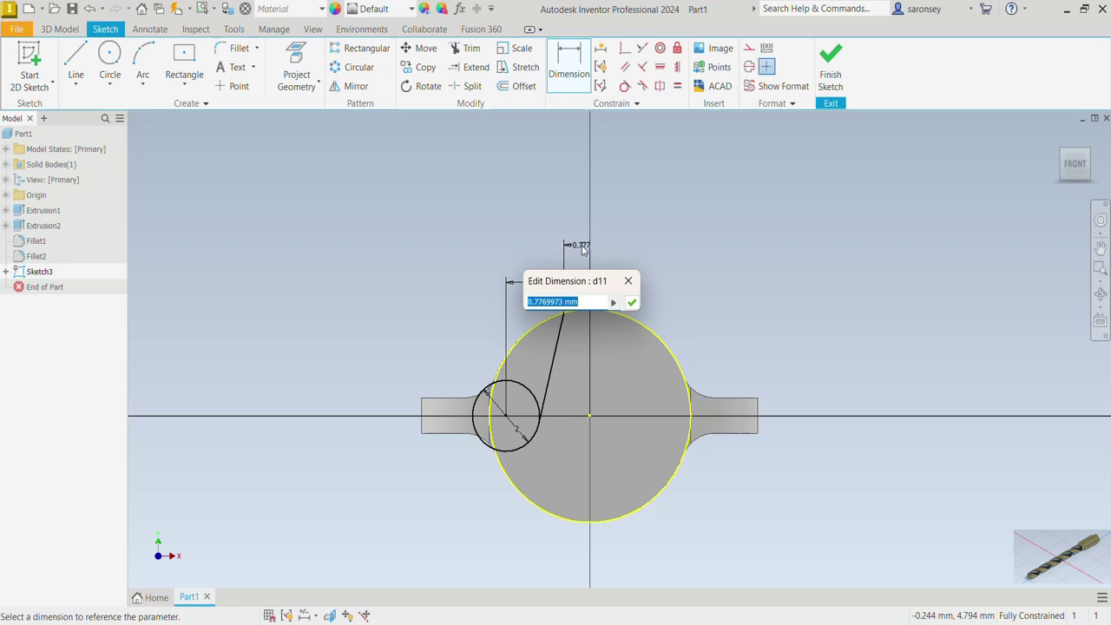
{"action": "type", "text": "0.5"}
{"action": "key", "text": "Return"}
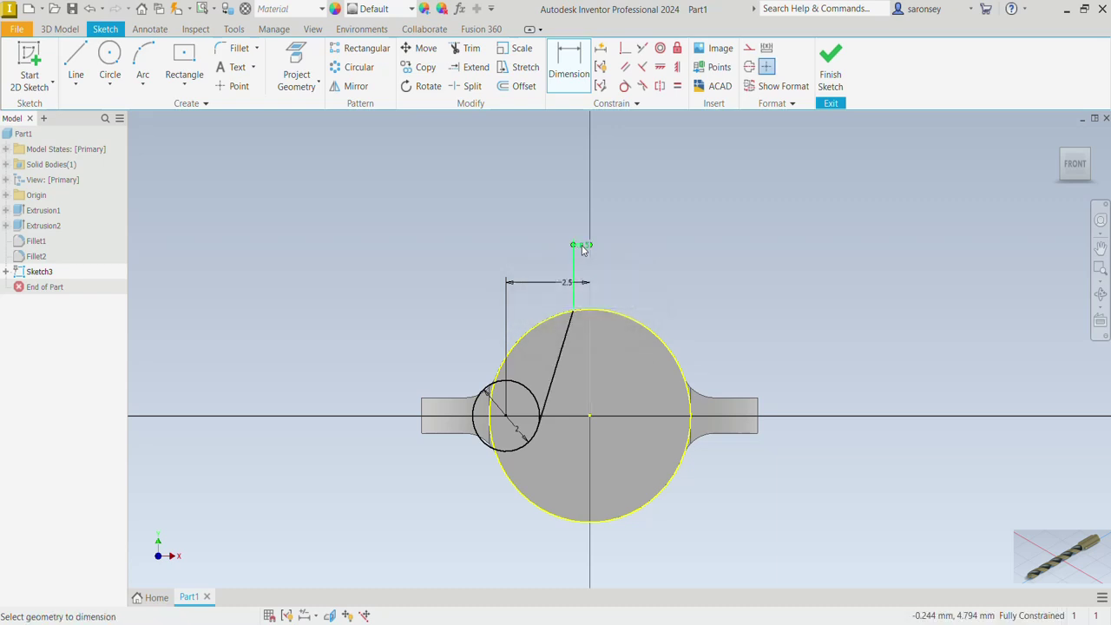
Step: Draw a centre-point arc around the origin along the shaft's edge, from its upper intersection with the small circle to the line's upper endpoint
{"action": "left_click", "coordinate": [144, 87]}
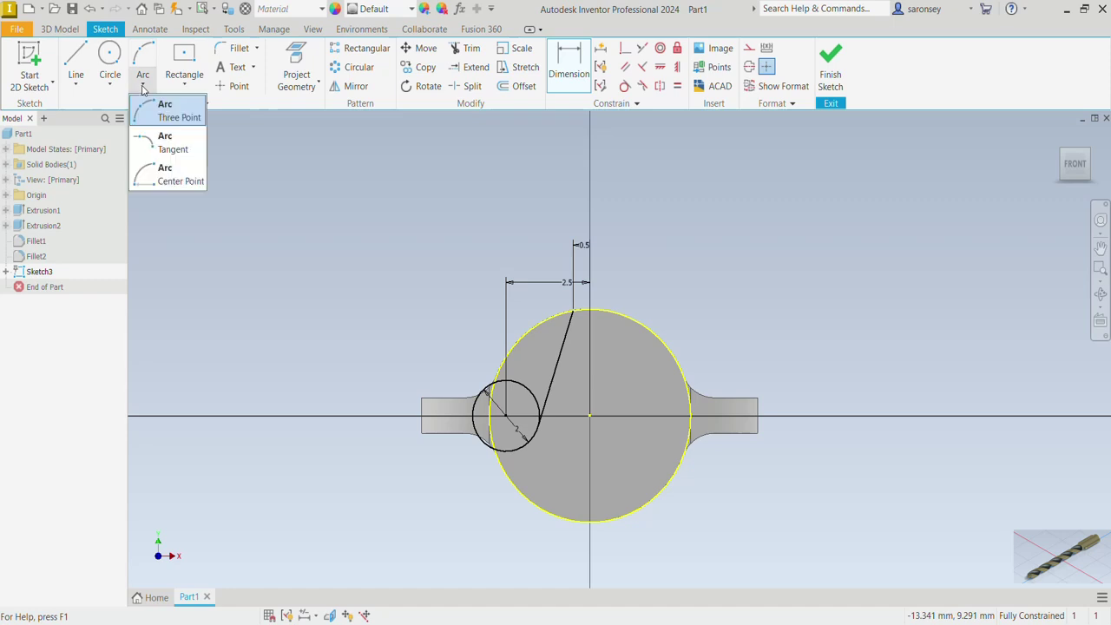
{"action": "left_click", "coordinate": [169, 176]}
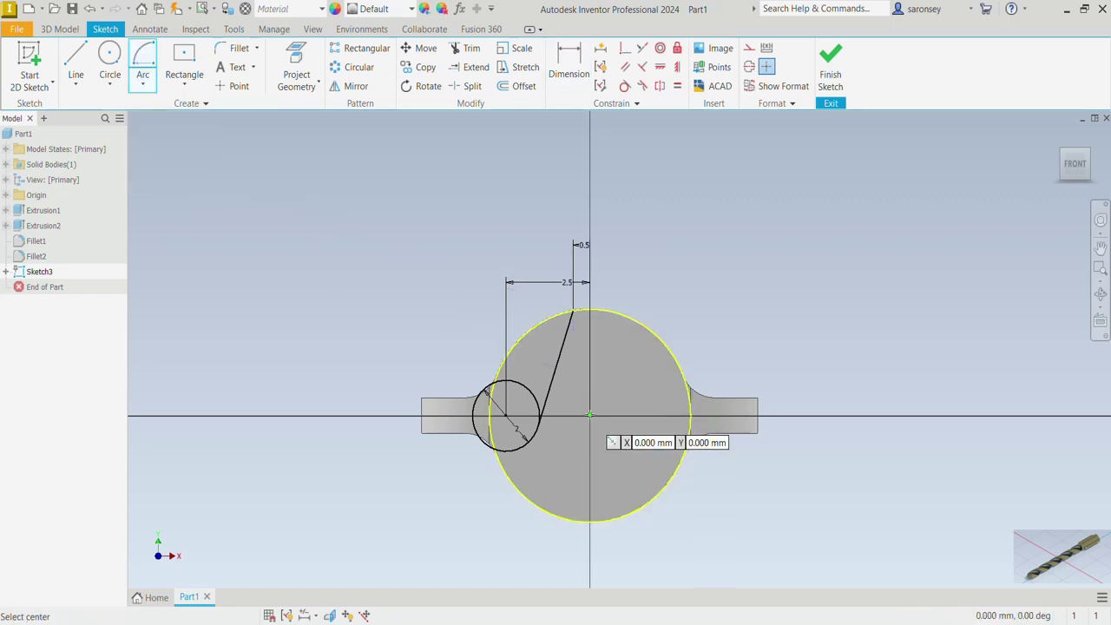
{"action": "left_click", "coordinate": [590, 416]}
{"action": "scroll", "coordinate": [523, 417], "scroll_direction": "up", "scroll_amount": 5}
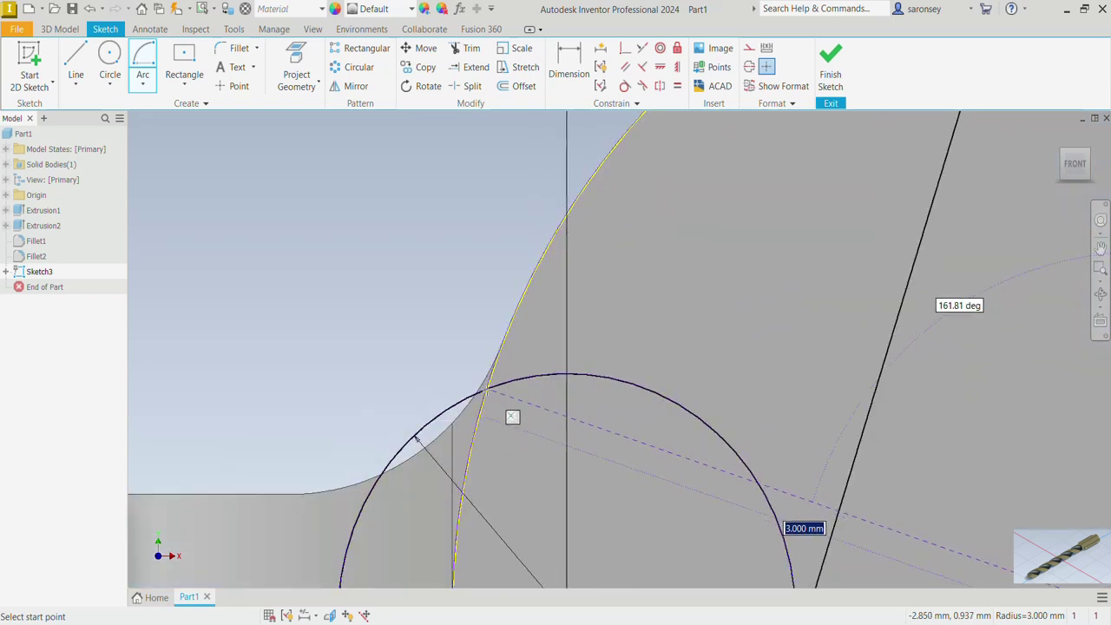
{"action": "left_click", "coordinate": [486, 392]}
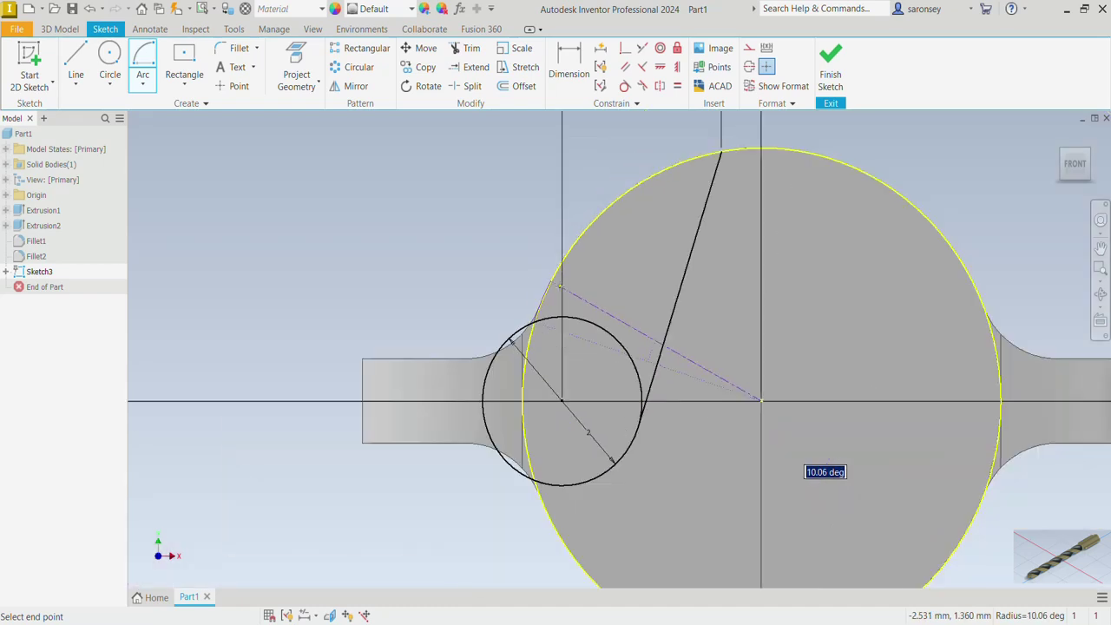
{"action": "scroll", "coordinate": [560, 295], "scroll_direction": "down", "scroll_amount": 5}
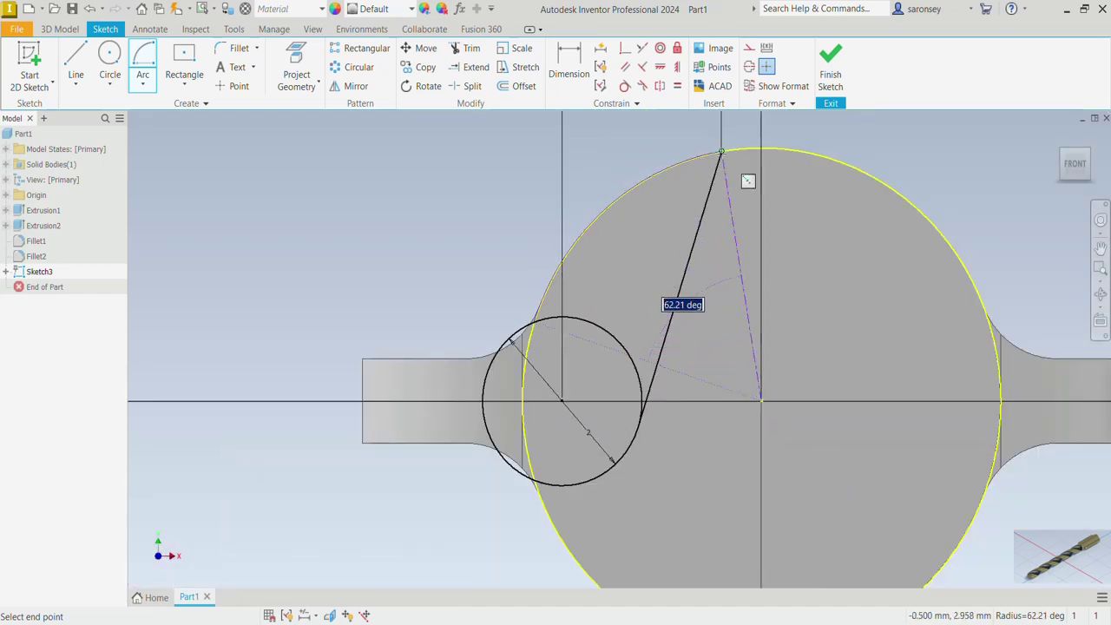
{"action": "left_click", "coordinate": [721, 152]}
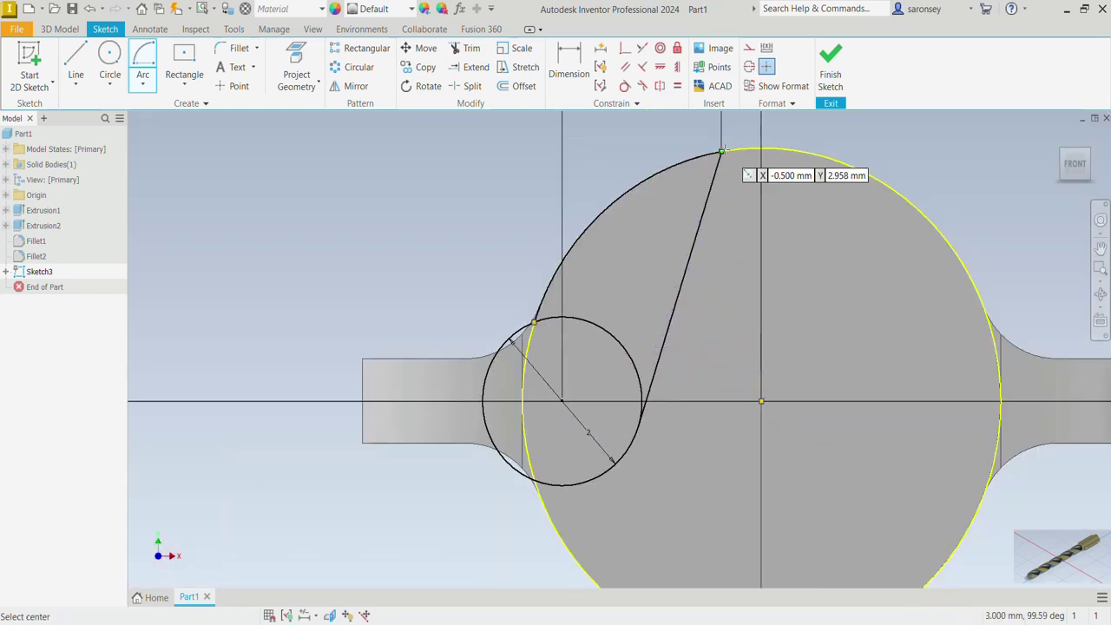
{"action": "right_click", "coordinate": [405, 211]}
{"action": "left_click", "coordinate": [461, 213]}
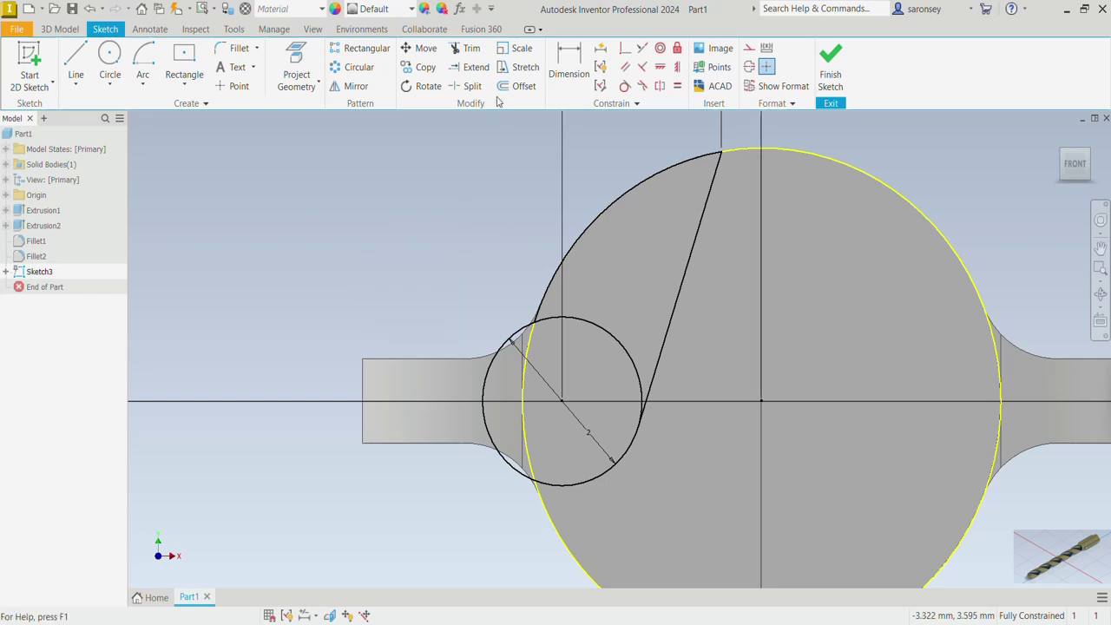
Step: Trim the small circle's upper portion between the arc and the slanted line, and finish the flute sketch
{"action": "left_click", "coordinate": [469, 52]}
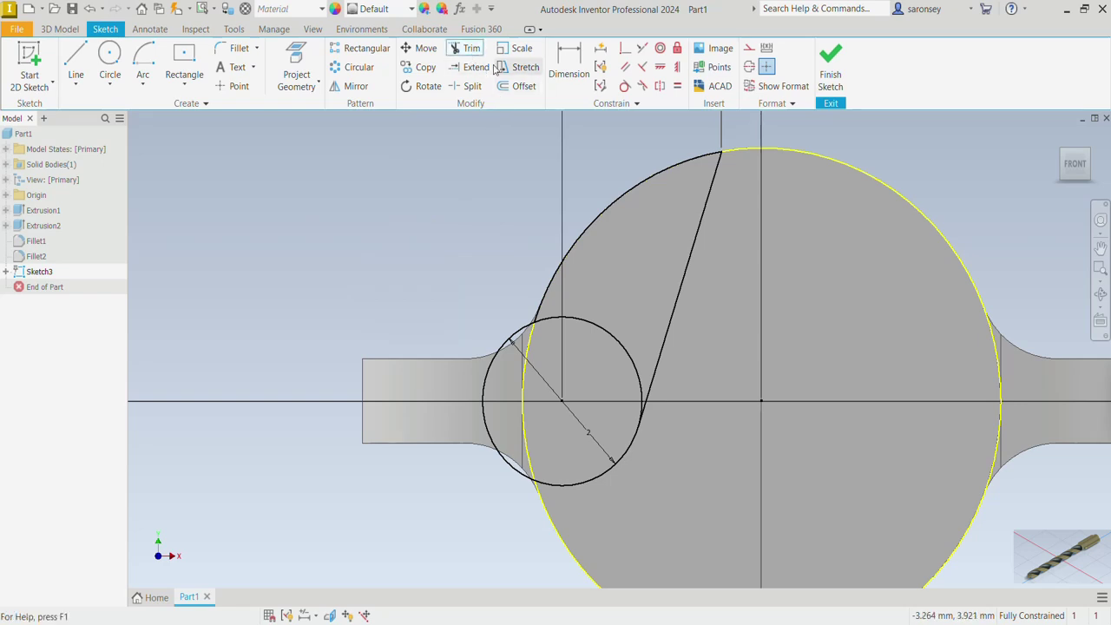
{"action": "left_click", "coordinate": [620, 336]}
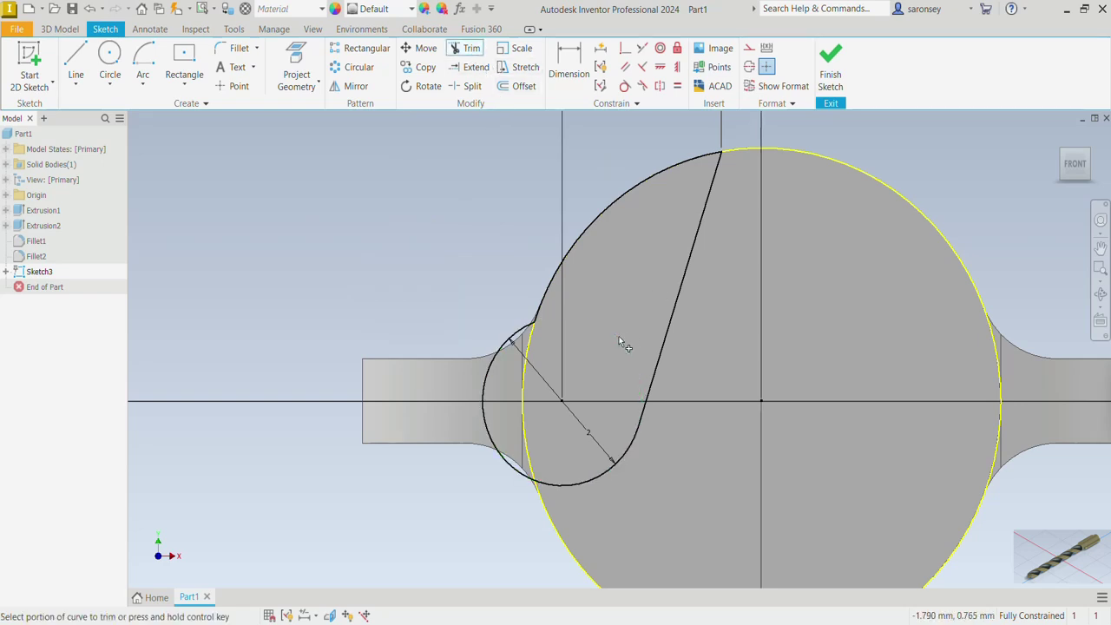
{"action": "middle_click_drag", "start_coordinate": [619, 336], "coordinate": [454, 391]}
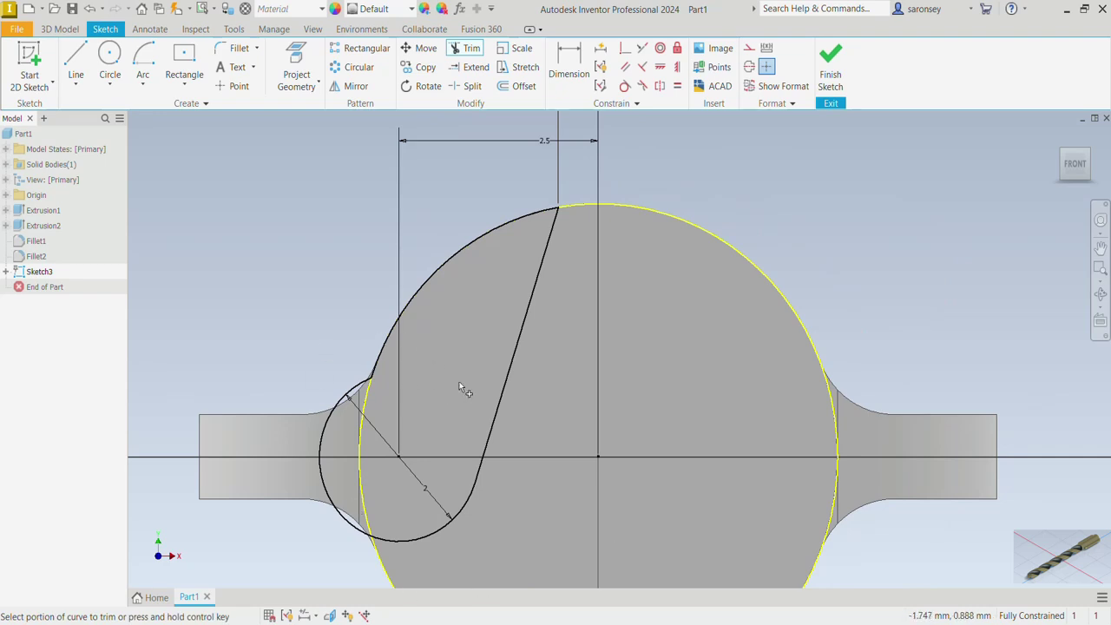
{"action": "left_click", "coordinate": [831, 72]}
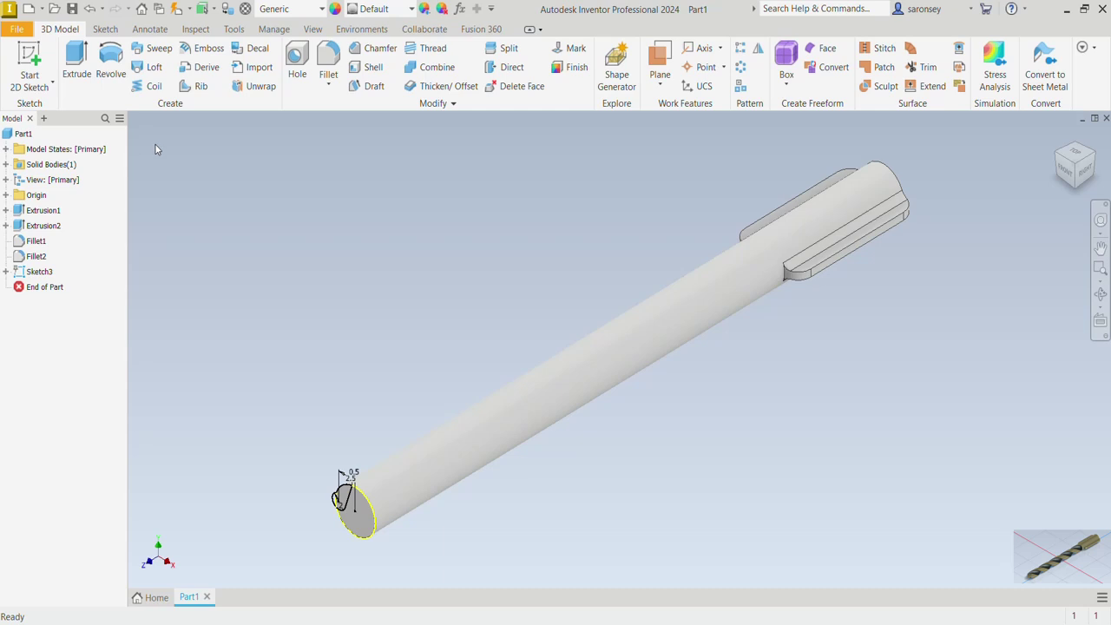
Step: Start a Coil with the closed flute profile, using the Pitch and Height method
{"action": "left_click", "coordinate": [150, 86]}
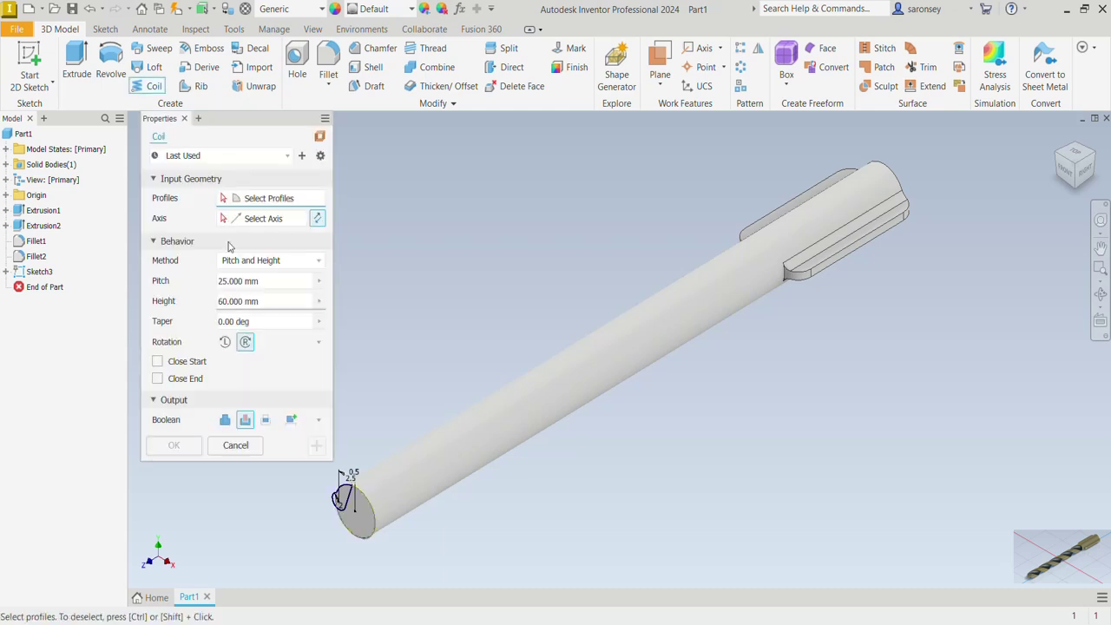
{"action": "scroll", "coordinate": [341, 502], "scroll_direction": "up", "scroll_amount": 5}
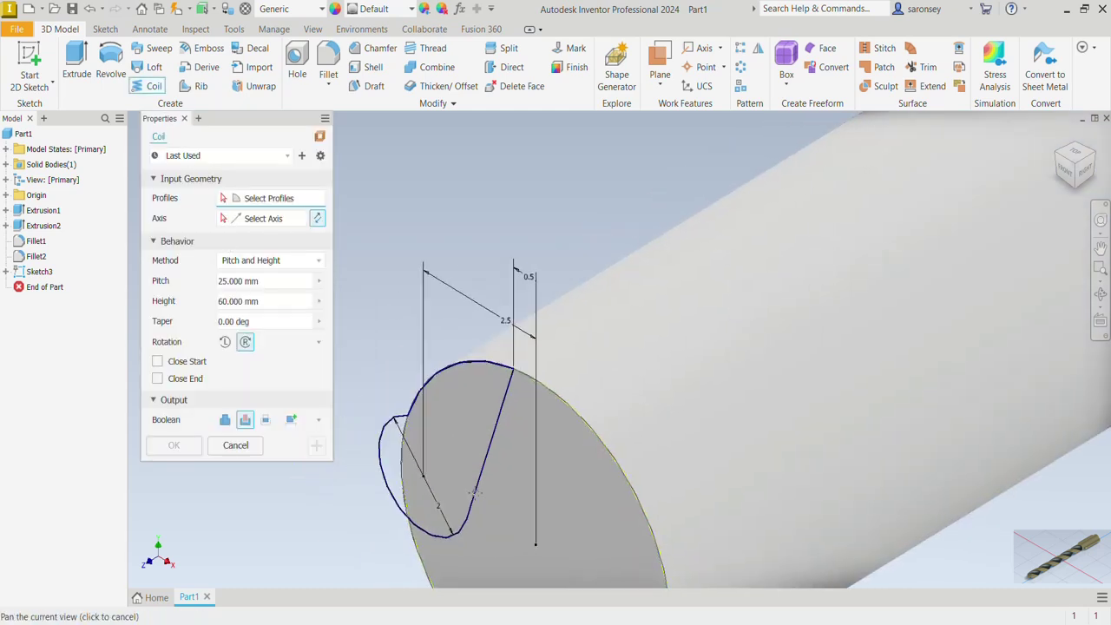
{"action": "middle_click_drag", "start_coordinate": [475, 494], "coordinate": [539, 492]}
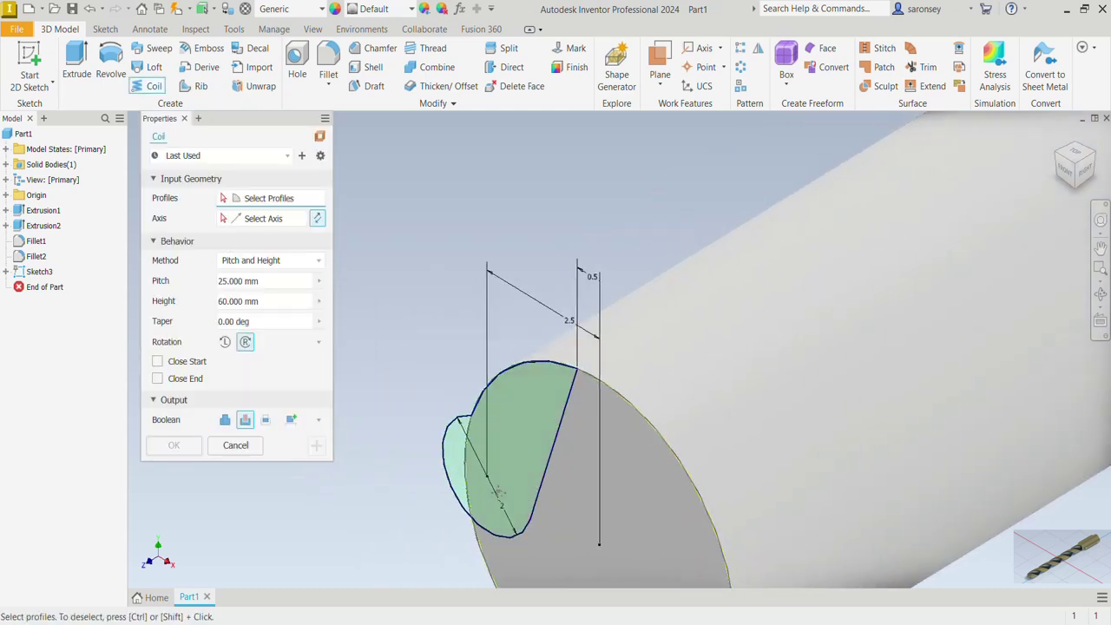
{"action": "left_click", "coordinate": [453, 464]}
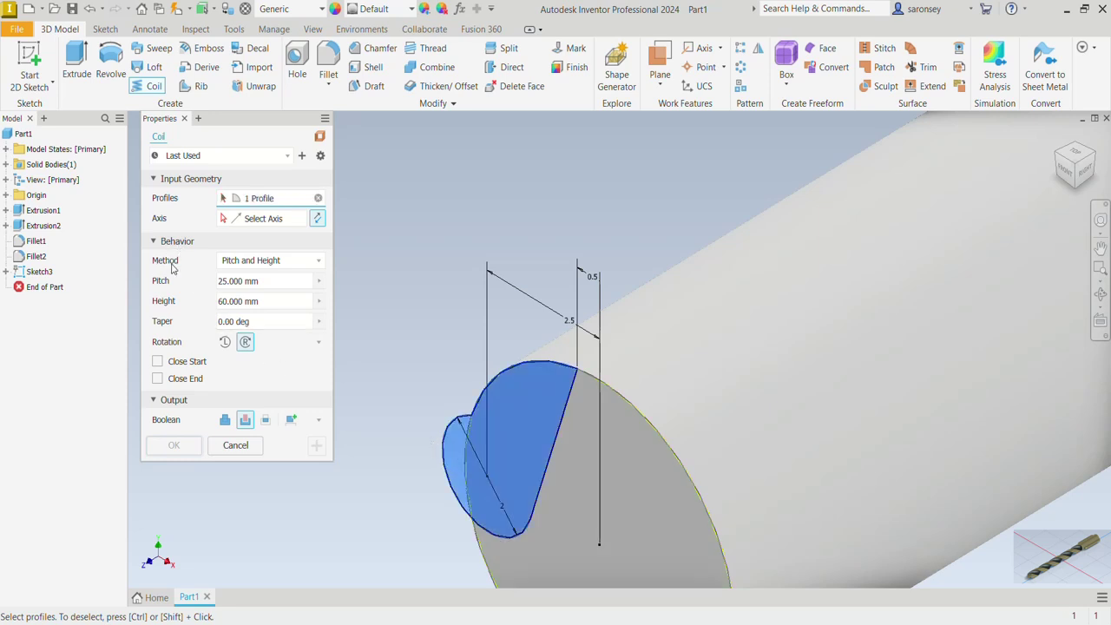
{"action": "left_click", "coordinate": [316, 263]}
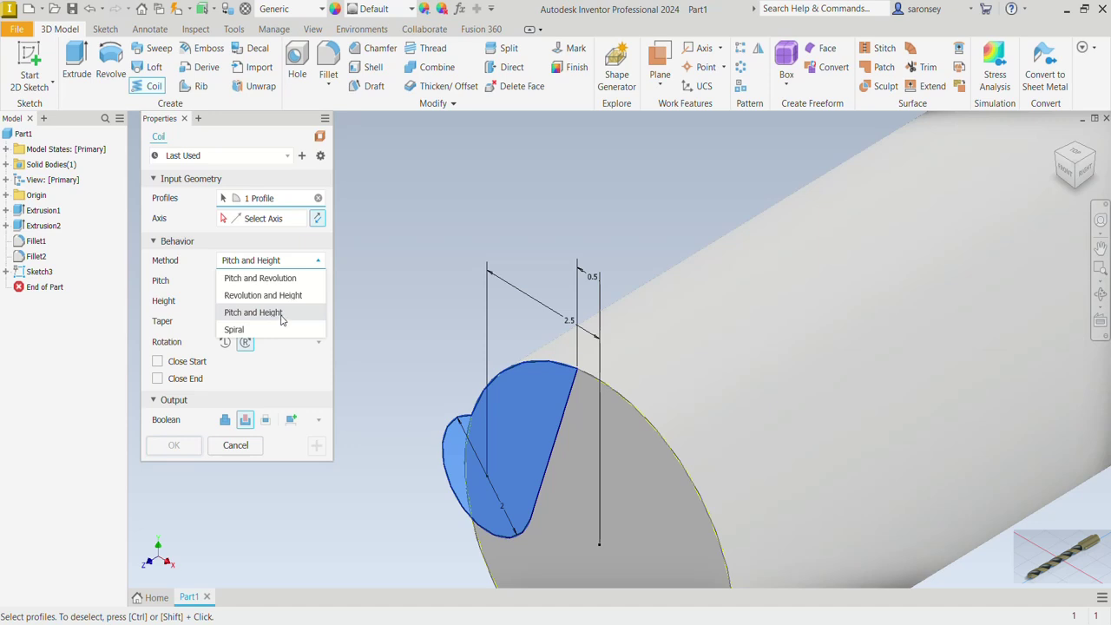
{"action": "left_click", "coordinate": [282, 320]}
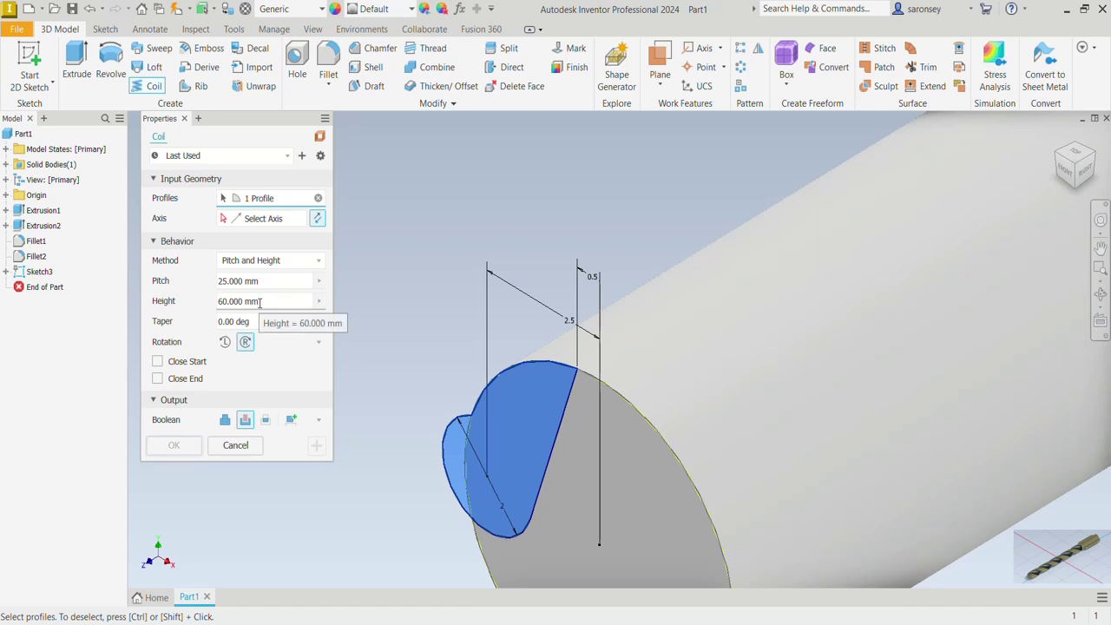
Step: Cut the flute by coiling the profile around the Z axis with a 25 mm pitch, 60 mm height and 0 degree taper
{"action": "scroll", "coordinate": [683, 402], "scroll_direction": "up", "scroll_amount": 2}
{"action": "scroll", "coordinate": [700, 400], "scroll_direction": "up", "scroll_amount": 2}
{"action": "middle_click_drag", "start_coordinate": [700, 396], "coordinate": [579, 397]}
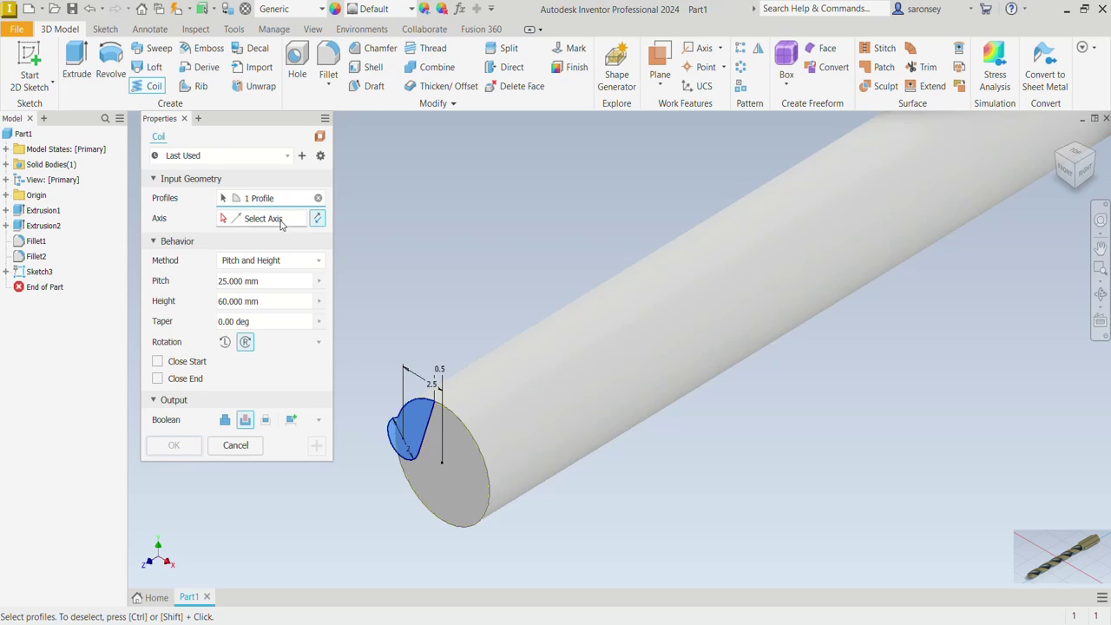
{"action": "left_click", "coordinate": [279, 224]}
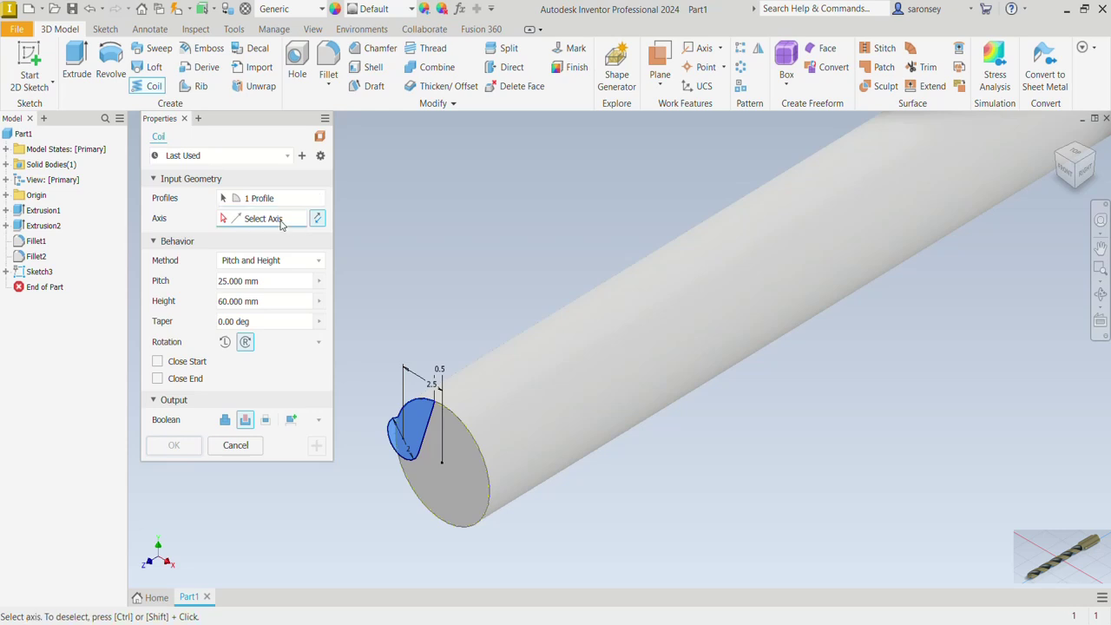
{"action": "left_click", "coordinate": [6, 195]}
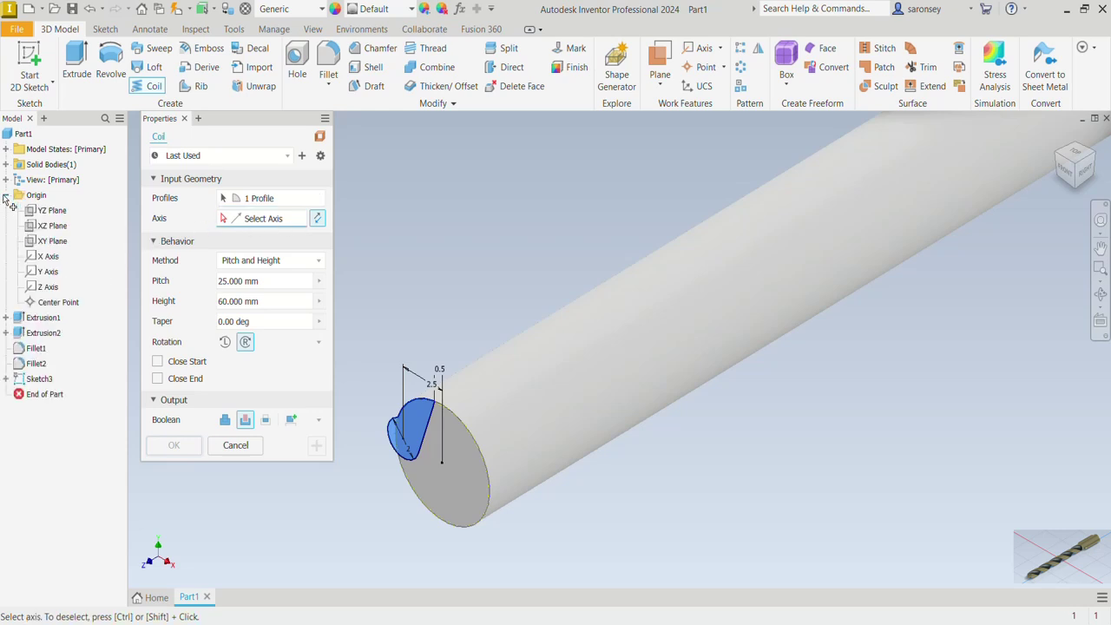
{"action": "left_click", "coordinate": [48, 287]}
{"action": "scroll", "coordinate": [782, 446], "scroll_direction": "down", "scroll_amount": 3}
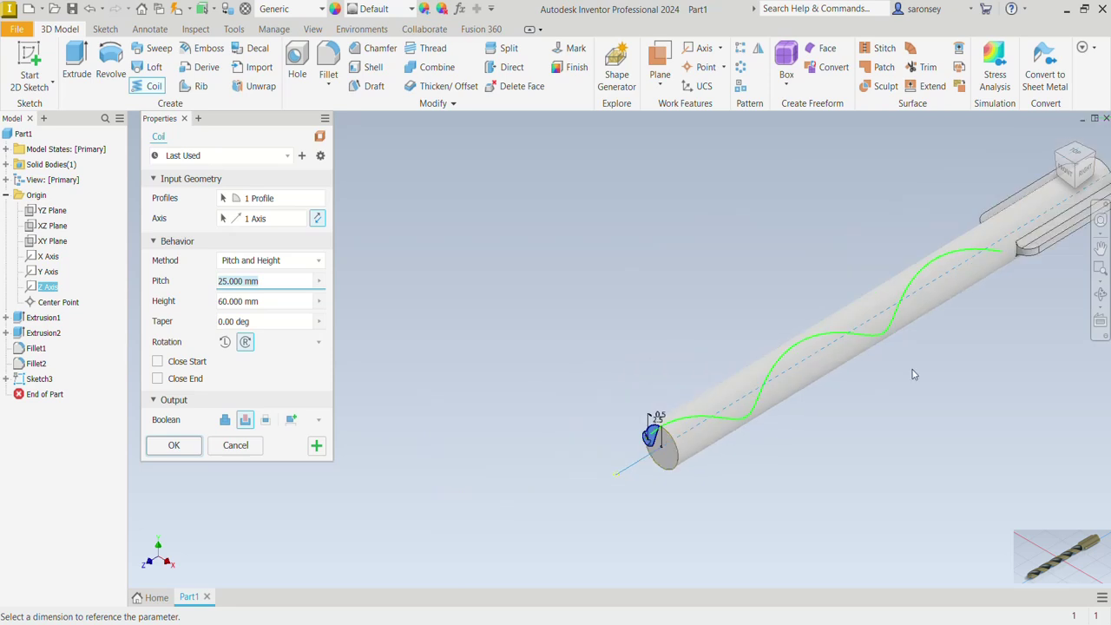
{"action": "middle_click_drag", "start_coordinate": [935, 369], "coordinate": [678, 370]}
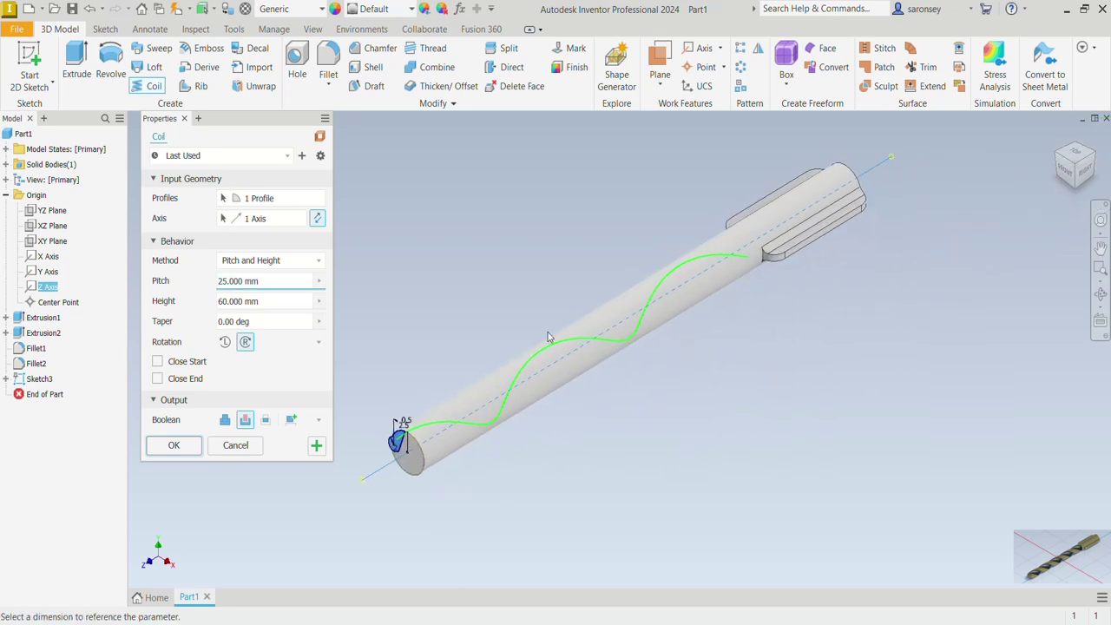
{"action": "left_click", "coordinate": [171, 445]}
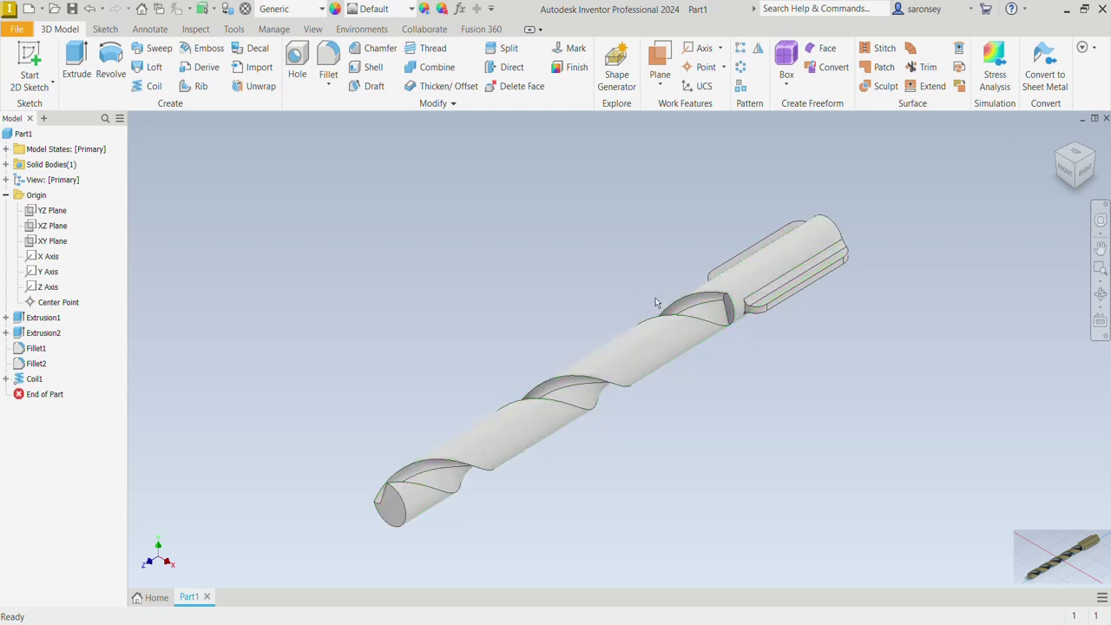
Step: Create a circular pattern of the coiled flute around the Z axis with 2 occurrences over 360 degrees
{"action": "left_click", "coordinate": [741, 71]}
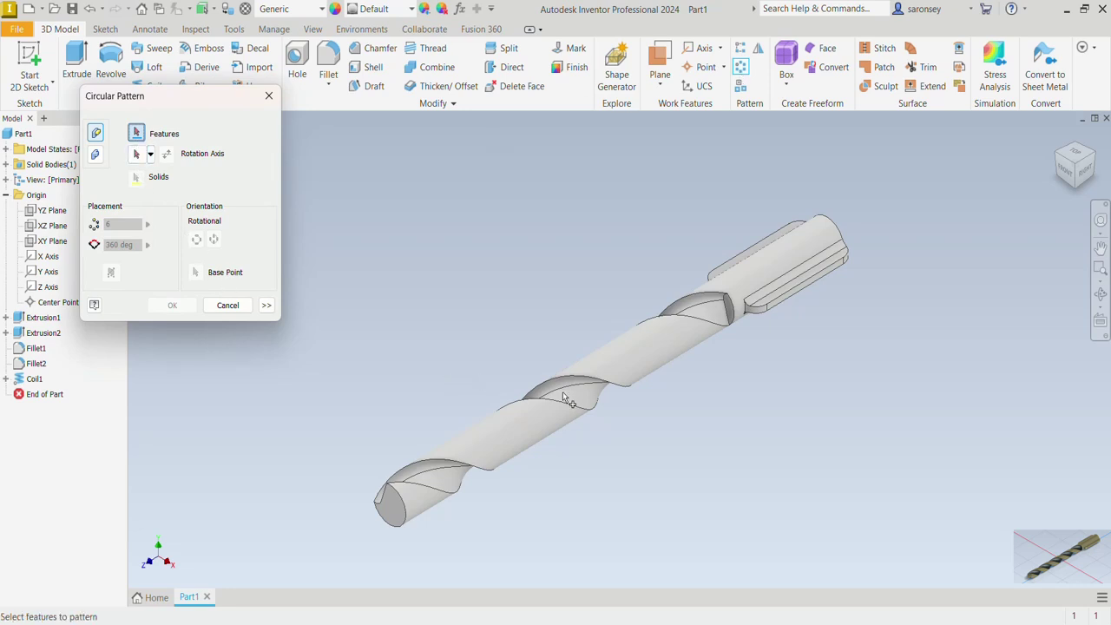
{"action": "left_click", "coordinate": [589, 400]}
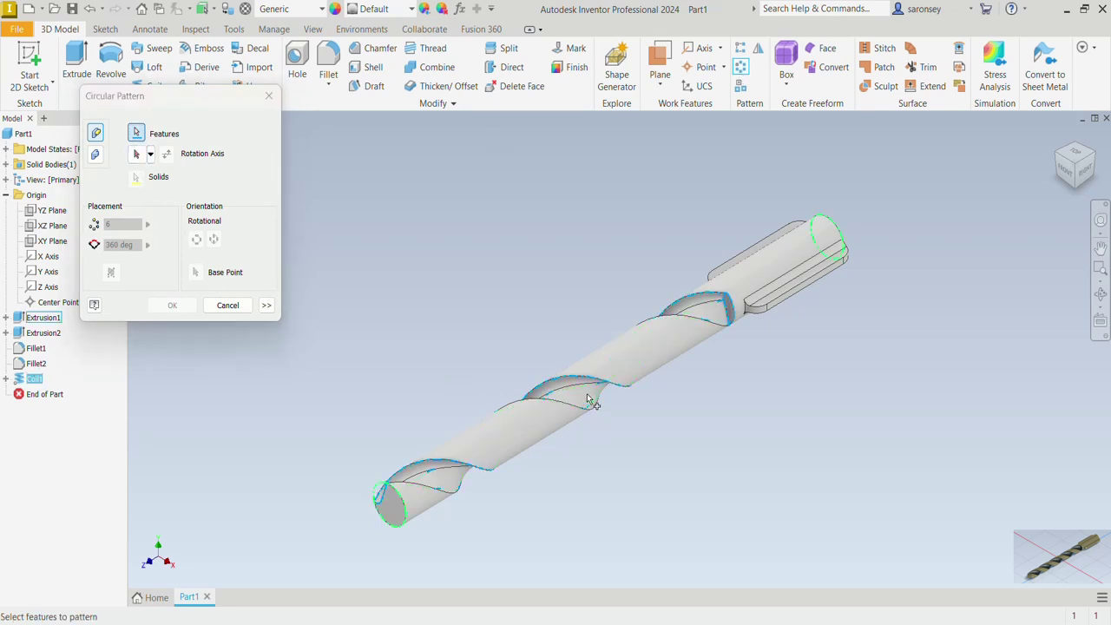
{"action": "left_click", "coordinate": [137, 155]}
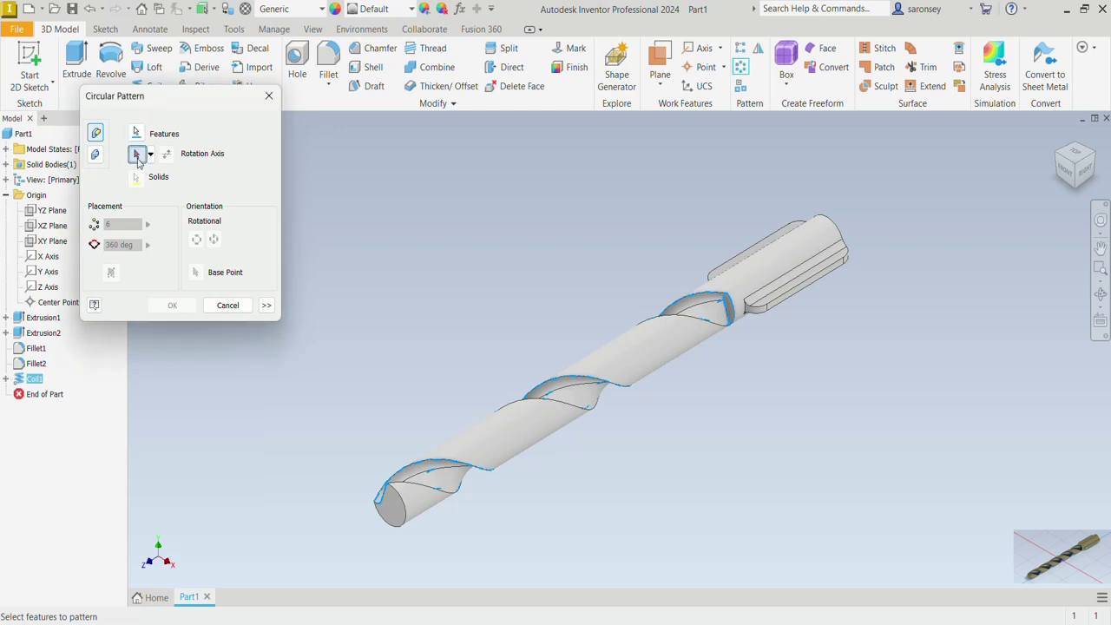
{"action": "left_click", "coordinate": [53, 289]}
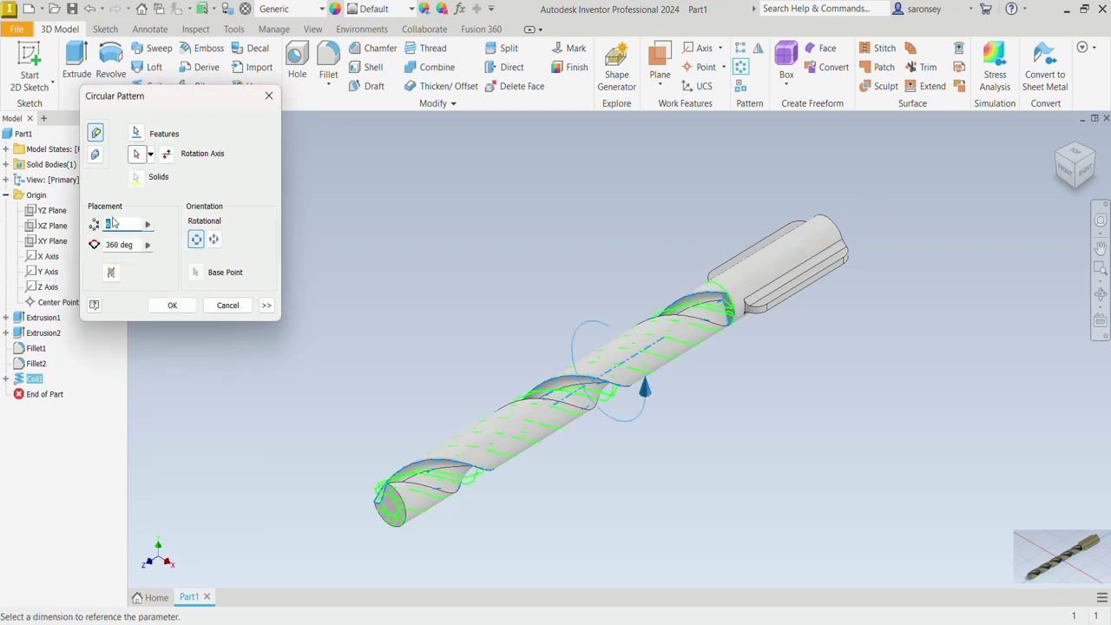
{"action": "type", "text": "2"}
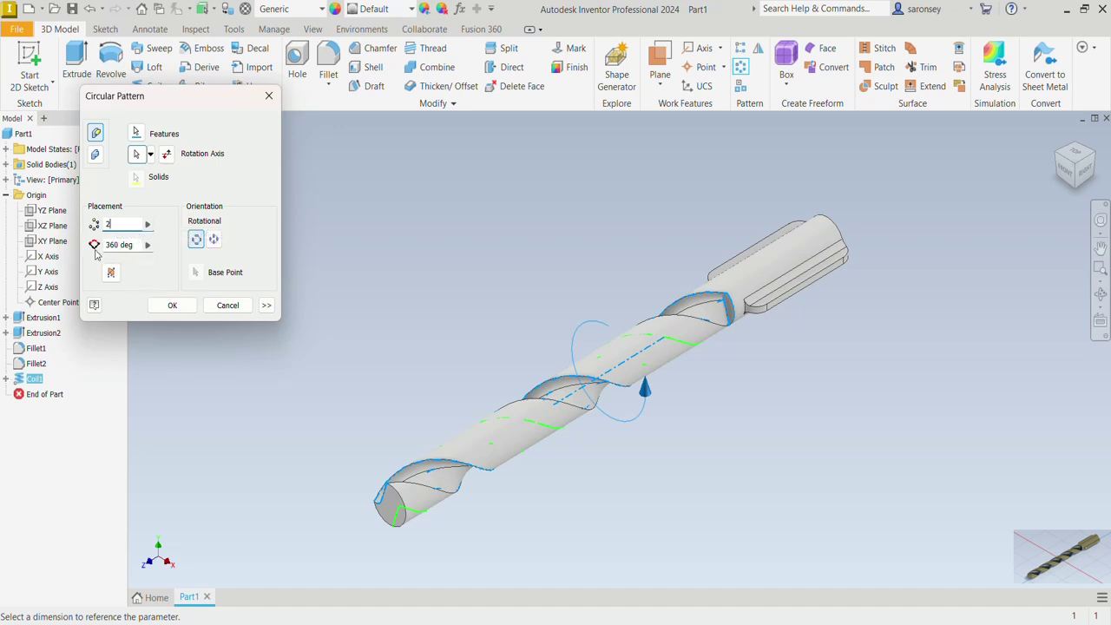
{"action": "left_click", "coordinate": [166, 307]}
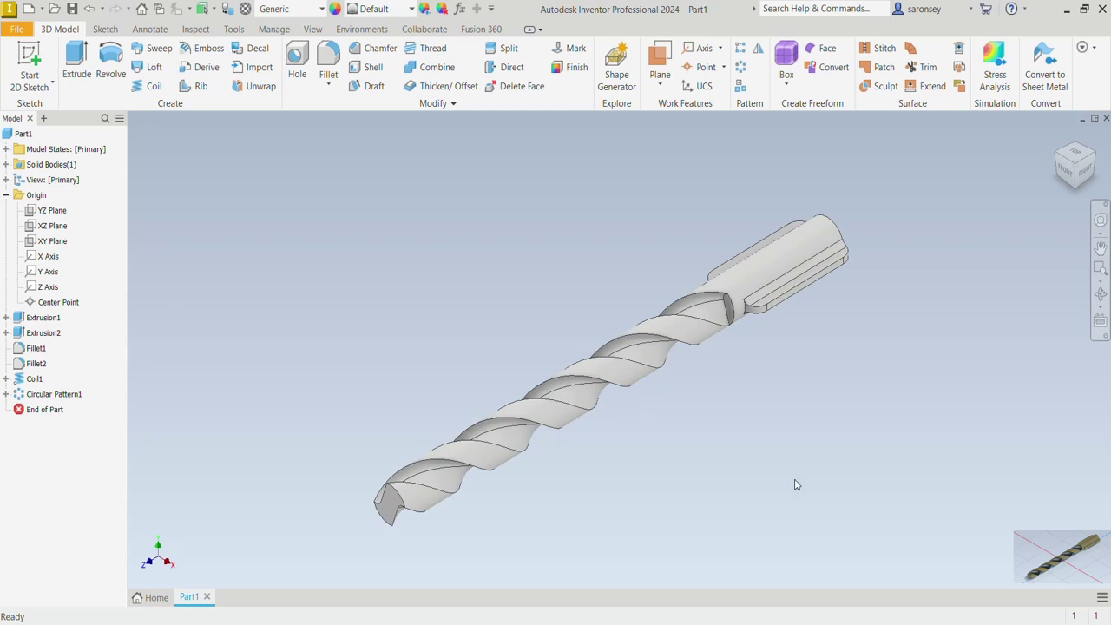
Step: Chamfer the outer edge of the fluted tip's end face by distance and angle, 2 mm at 45 degrees
{"action": "scroll", "coordinate": [488, 526], "scroll_direction": "up", "scroll_amount": 1}
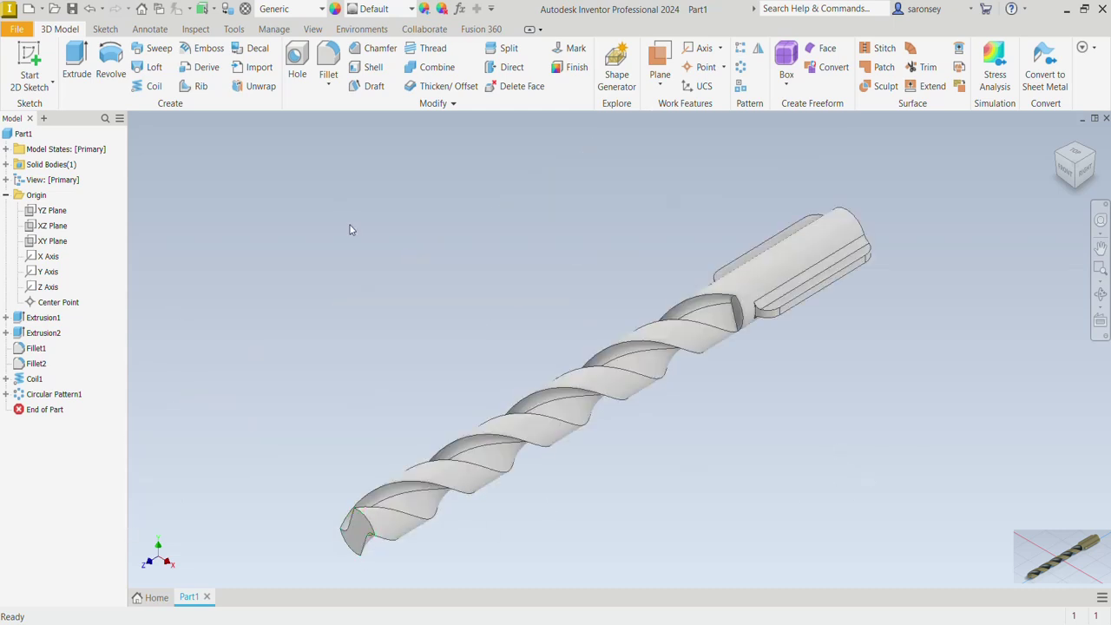
{"action": "left_click", "coordinate": [375, 49]}
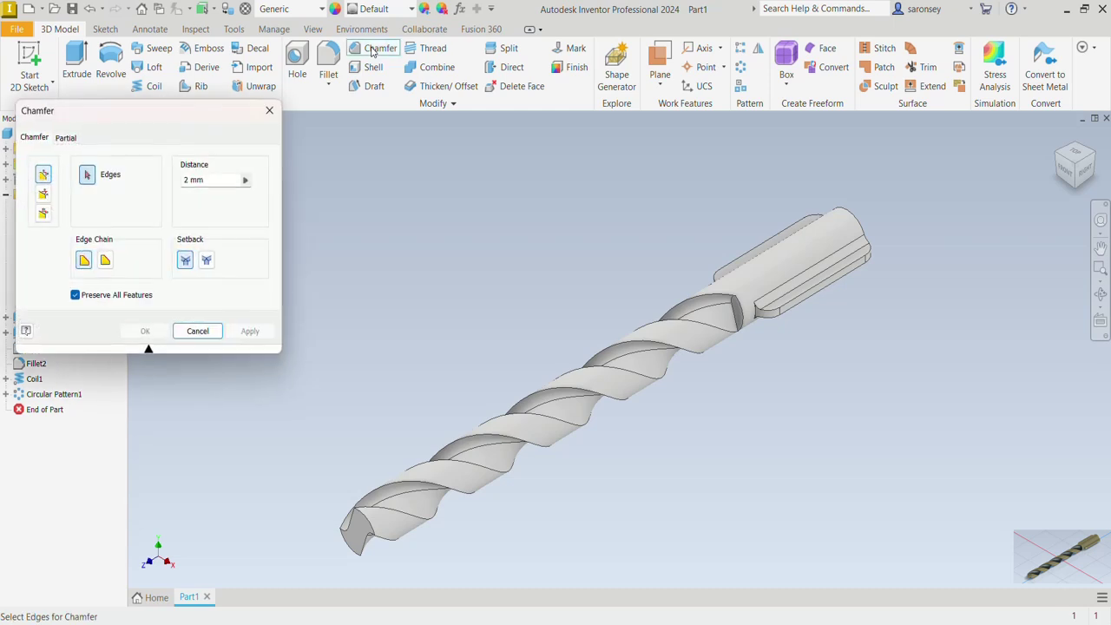
{"action": "left_click", "coordinate": [42, 195]}
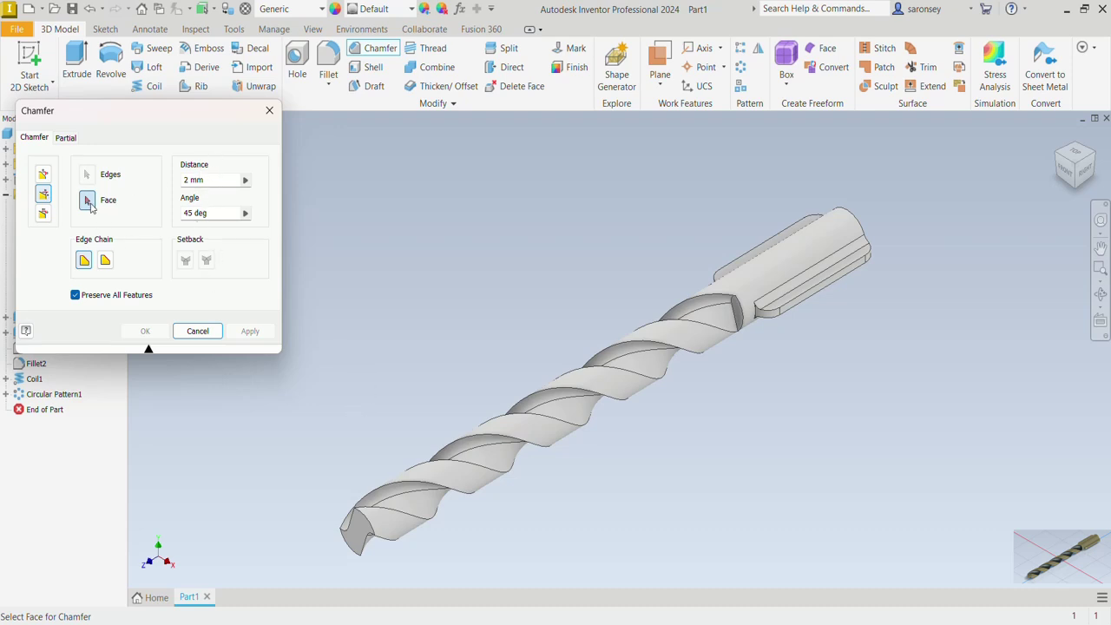
{"action": "left_click", "coordinate": [357, 531]}
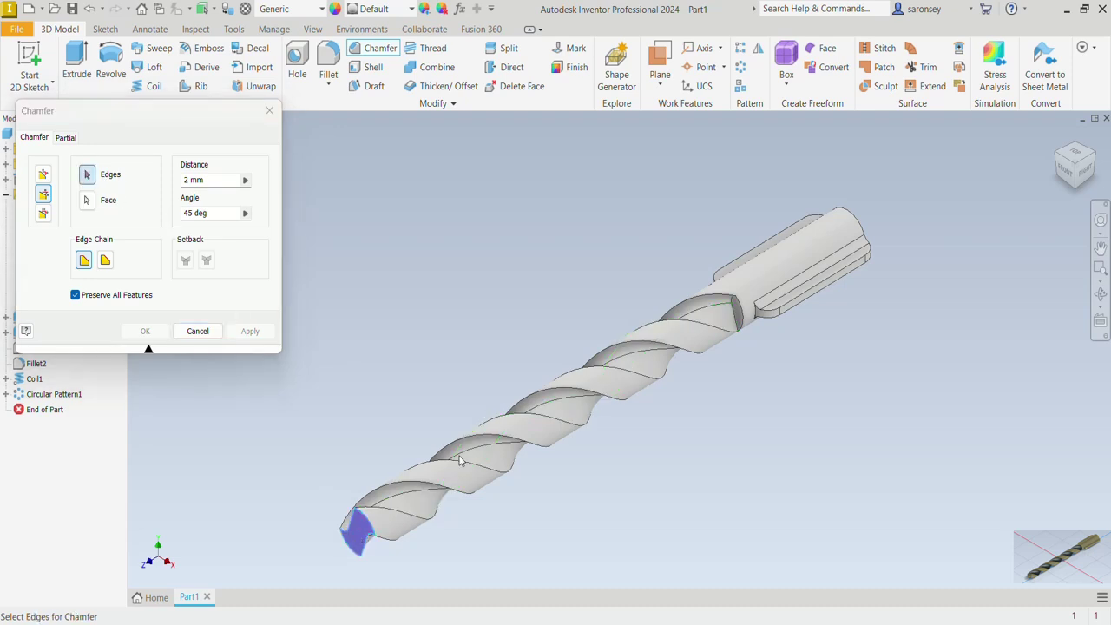
{"action": "left_click", "coordinate": [368, 522]}
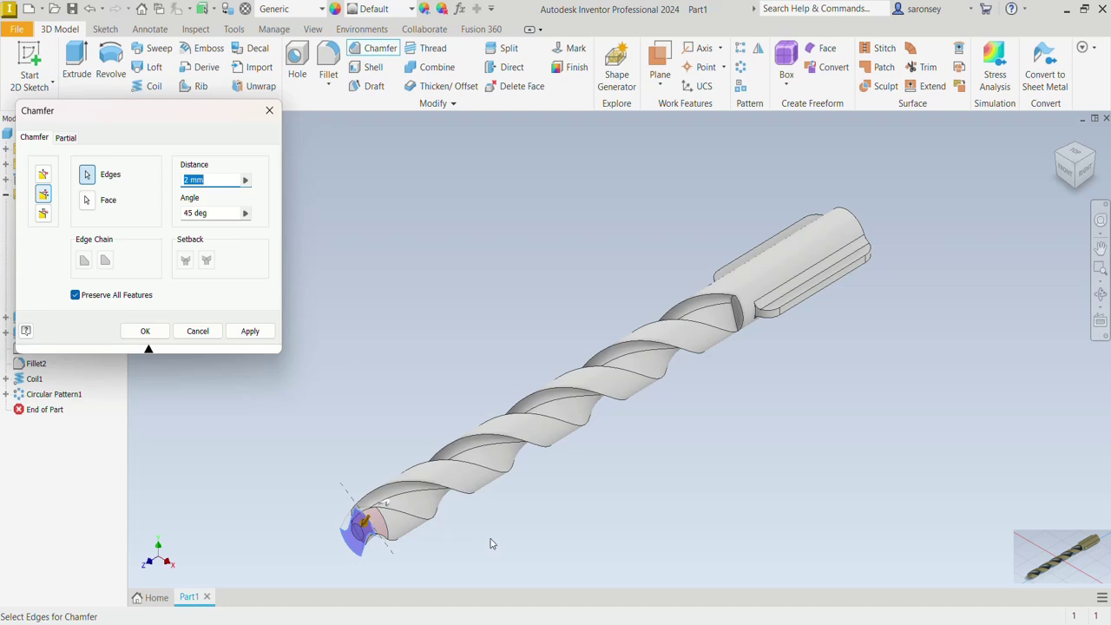
{"action": "left_click", "coordinate": [243, 326]}
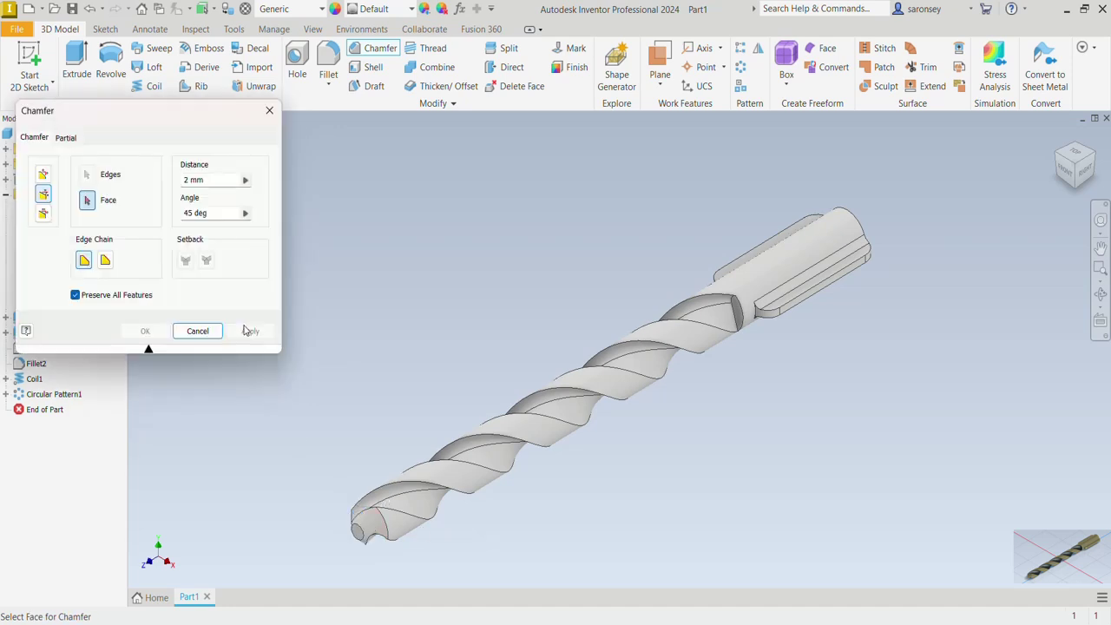
{"action": "left_click", "coordinate": [270, 111]}
Step: Apply the Gold - Metal appearance to the whole drill bit
{"action": "left_click", "coordinate": [312, 28]}
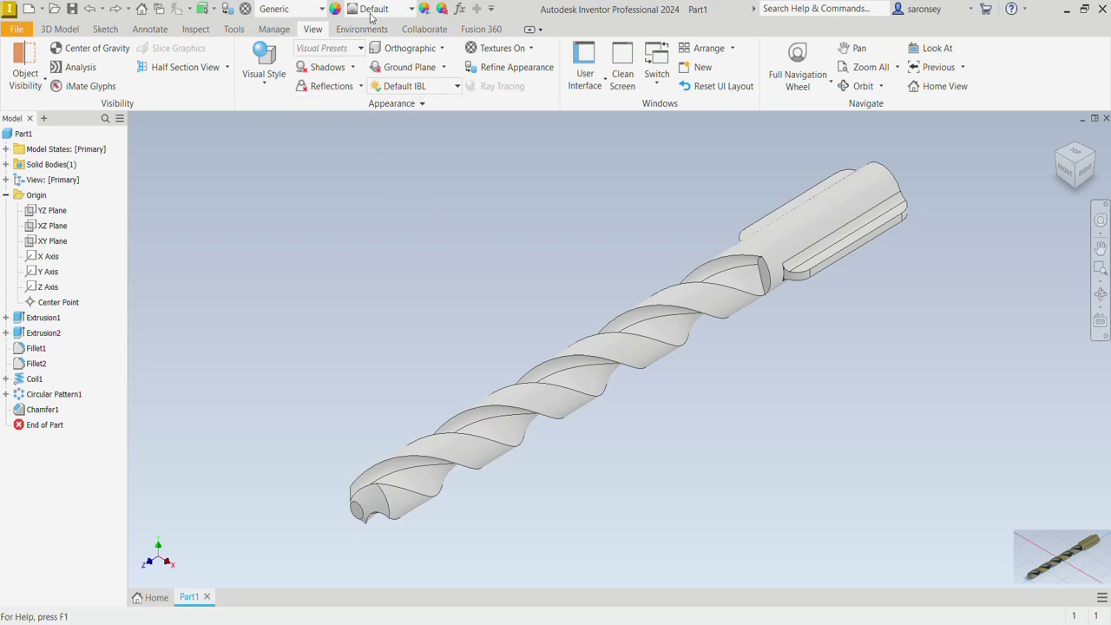
{"action": "left_click", "coordinate": [414, 10]}
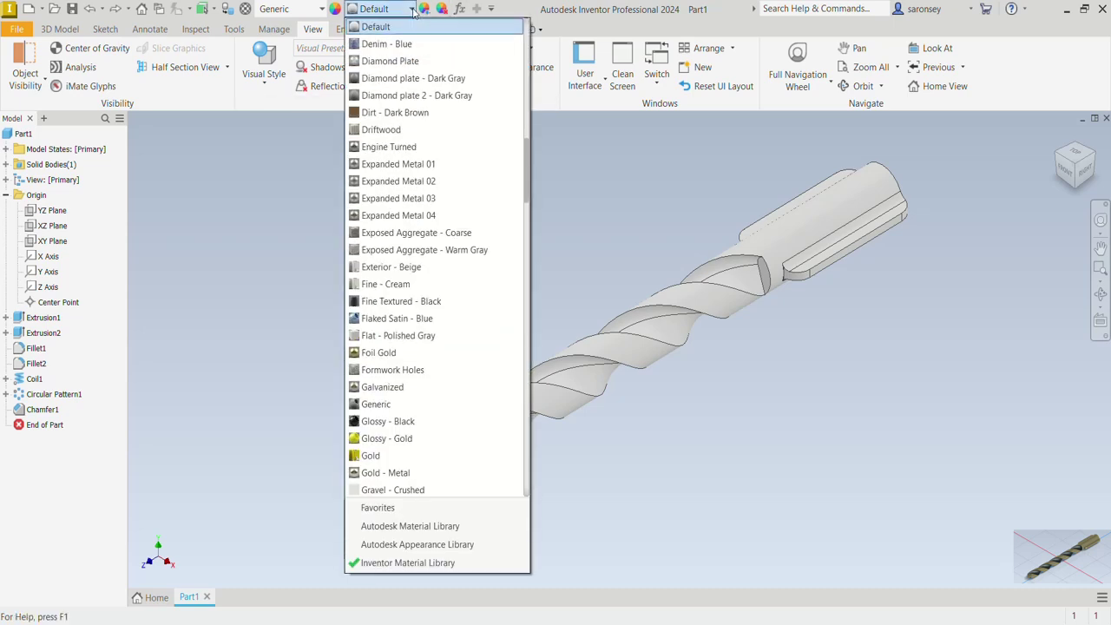
{"action": "left_click", "coordinate": [404, 476]}
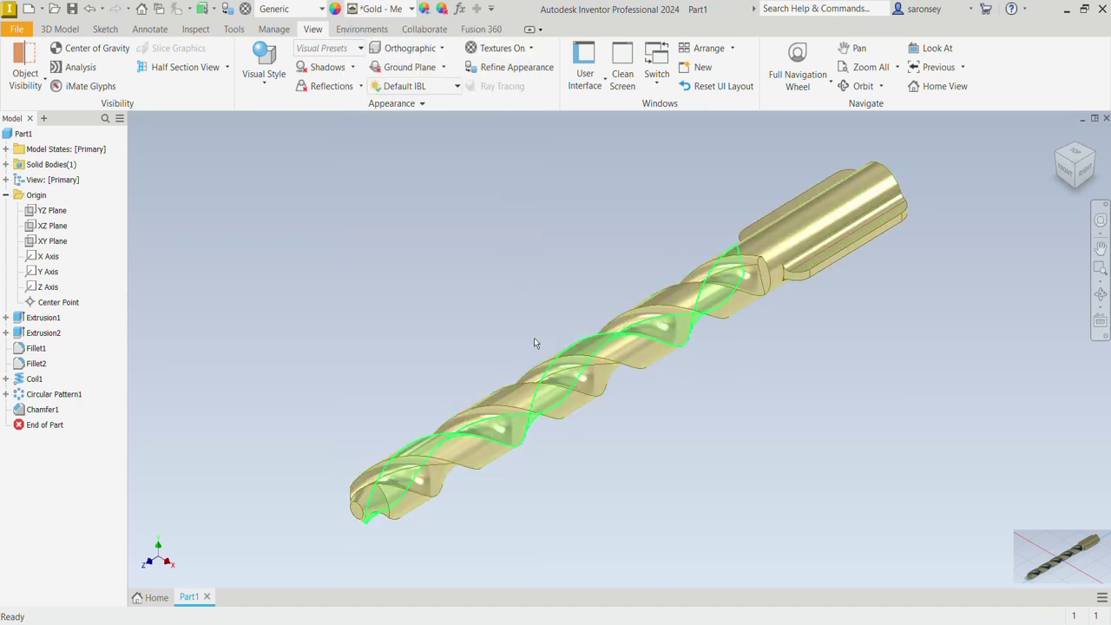
Step: Apply the Iron Gray appearance to the coil and circular pattern features that form the flutes
{"action": "left_click", "coordinate": [54, 394]}
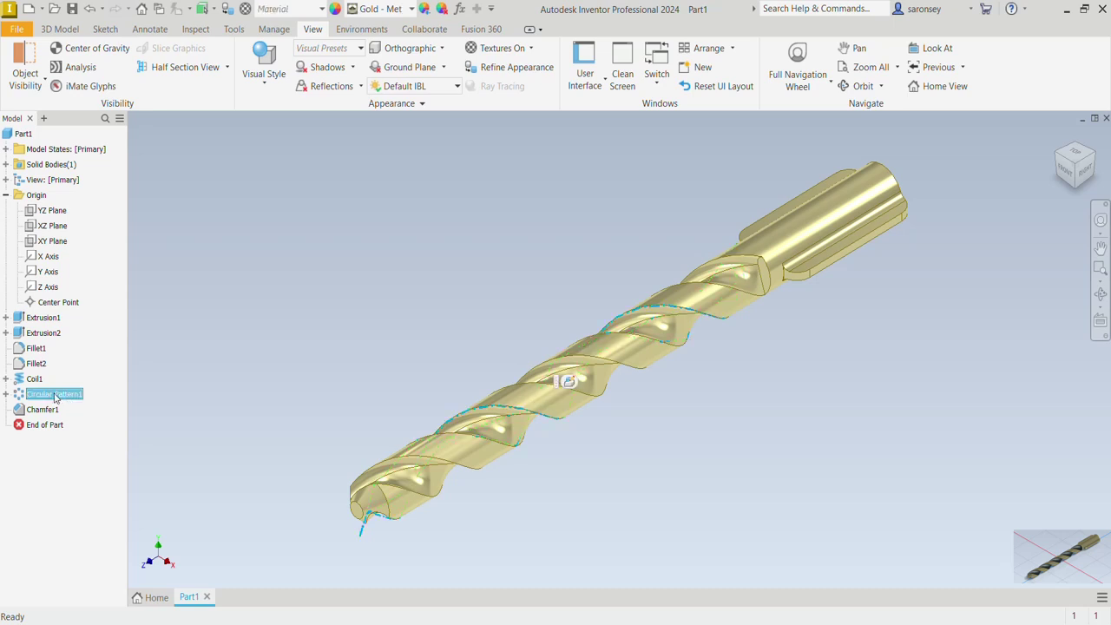
{"action": "left_click", "coordinate": [35, 379], "text": "ctrl"}
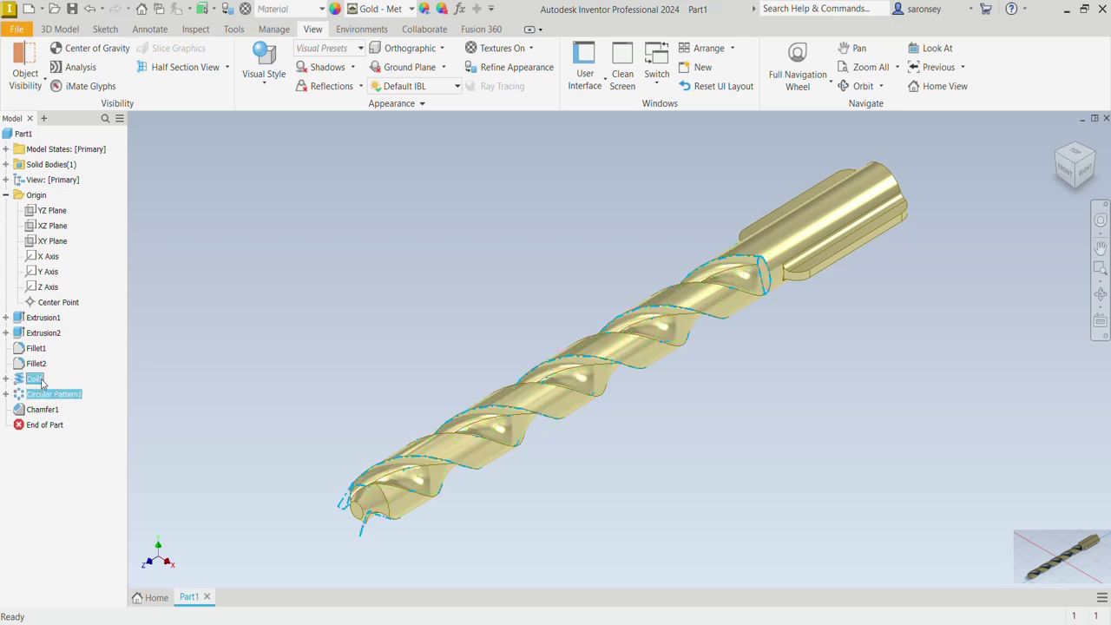
{"action": "left_click", "coordinate": [411, 9]}
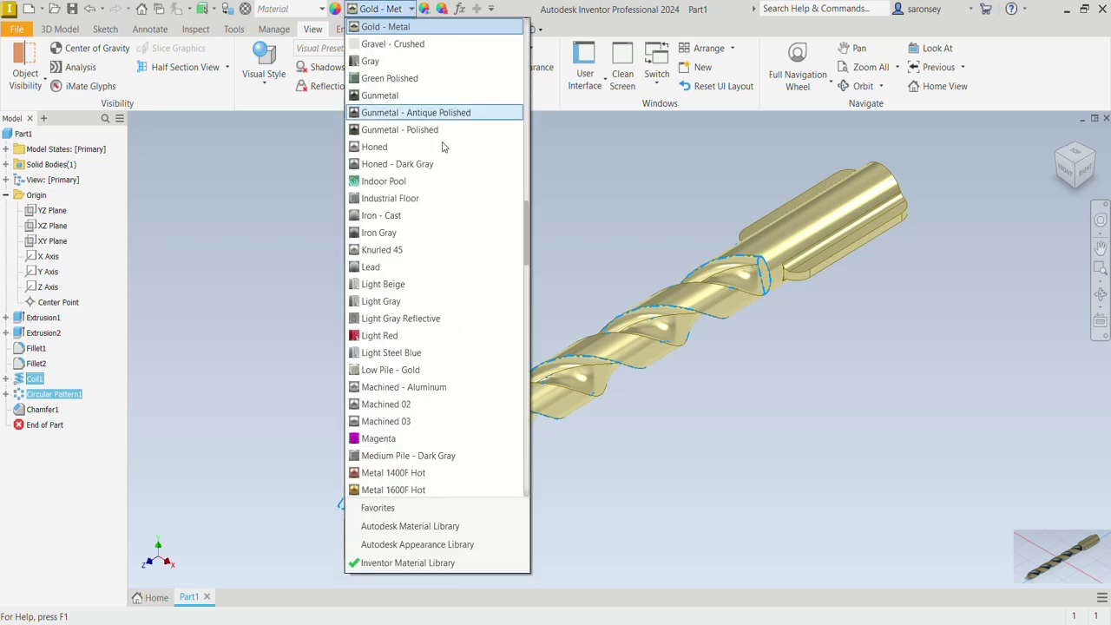
{"action": "left_click", "coordinate": [396, 234]}
{"action": "left_click", "coordinate": [807, 408]}
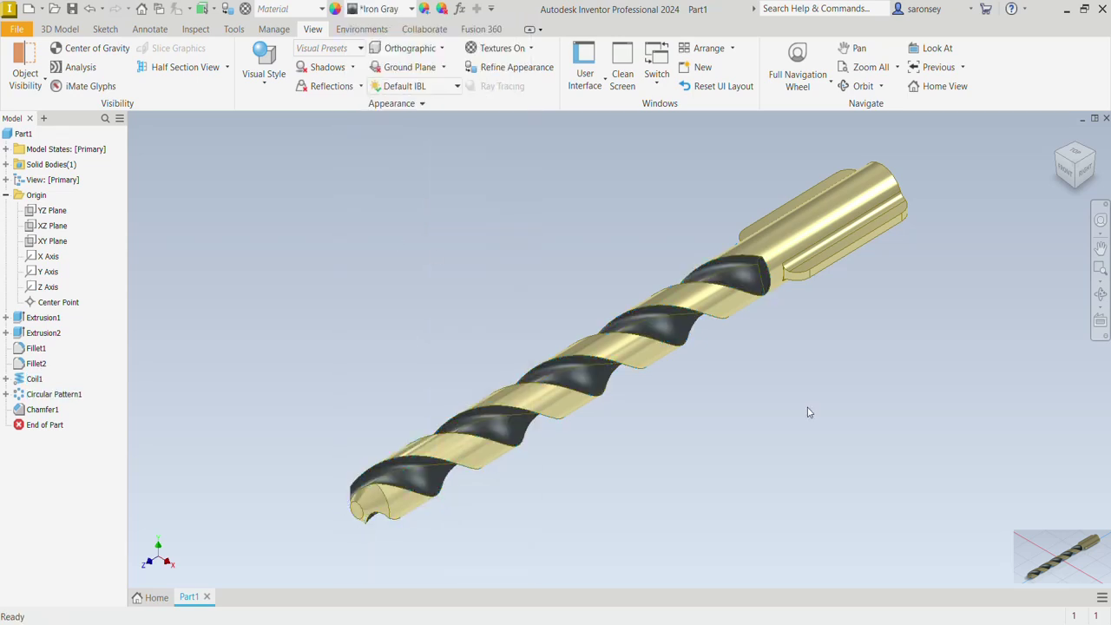
Step: Display the drill bit in the Realistic visual style
{"action": "middle_click_drag", "start_coordinate": [829, 353], "coordinate": [809, 366]}
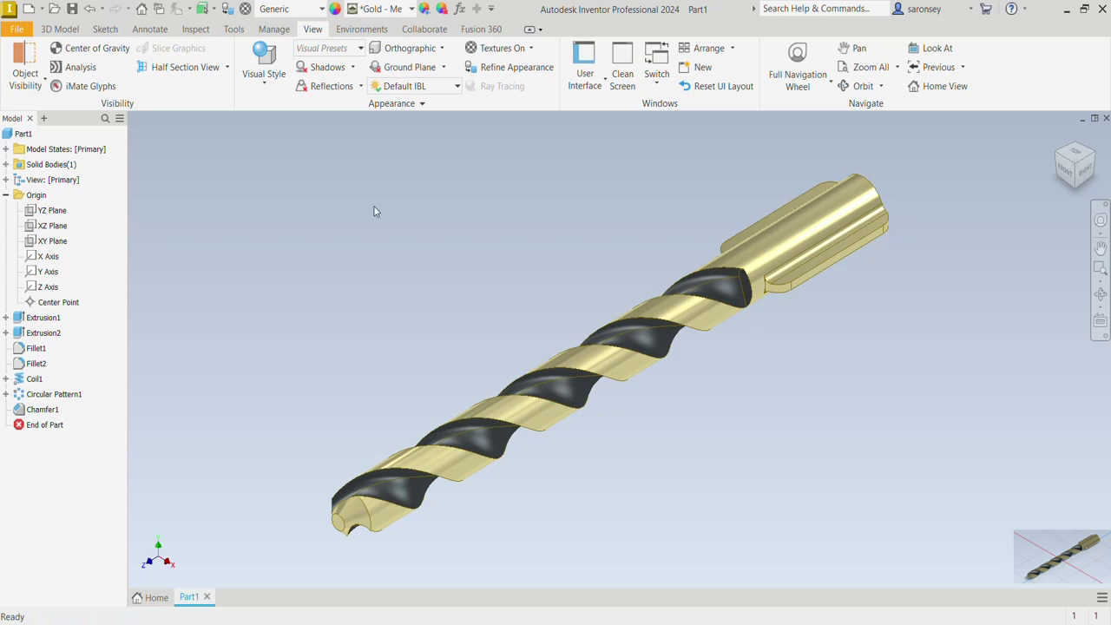
{"action": "left_click", "coordinate": [264, 91]}
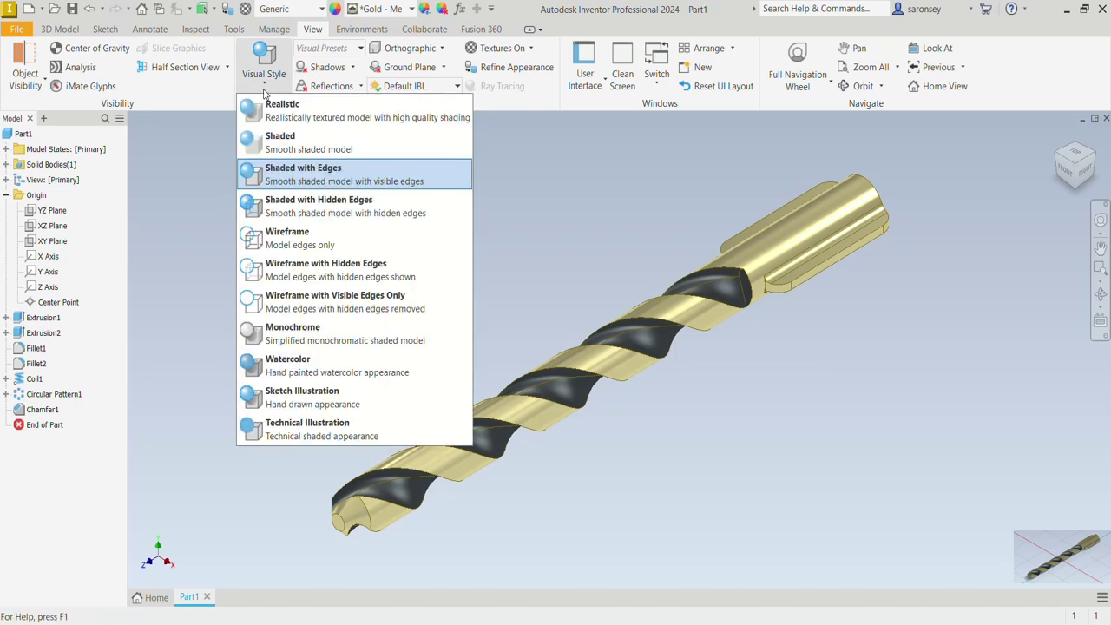
{"action": "left_click", "coordinate": [299, 121]}
Step: Turn on all shadows and the reflections for the drill bit's display
{"action": "left_click", "coordinate": [354, 67]}
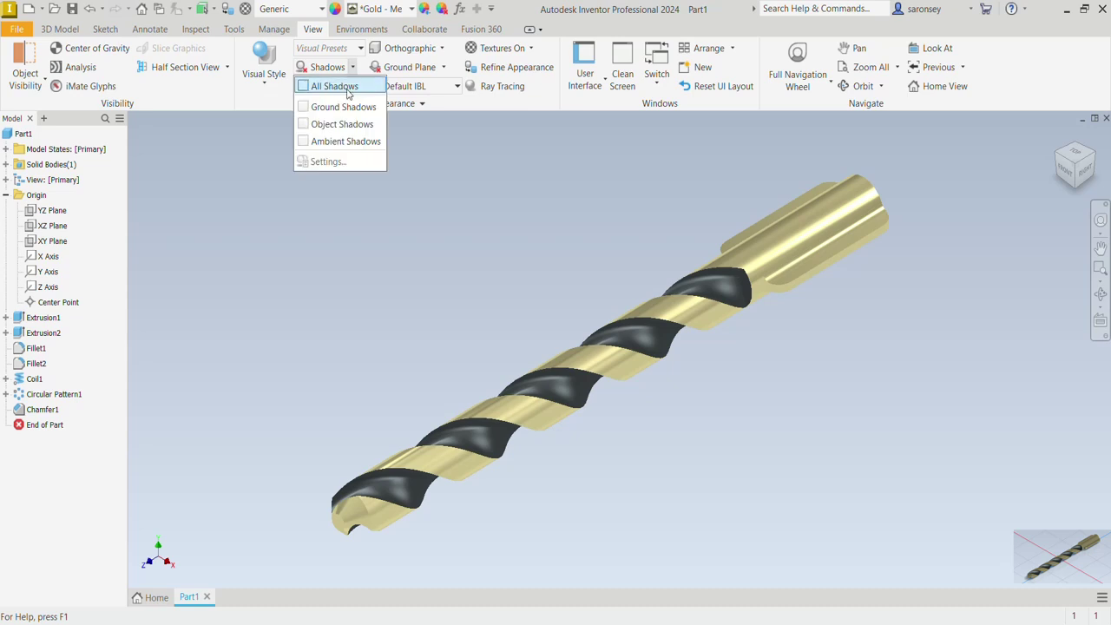
{"action": "left_click", "coordinate": [347, 90]}
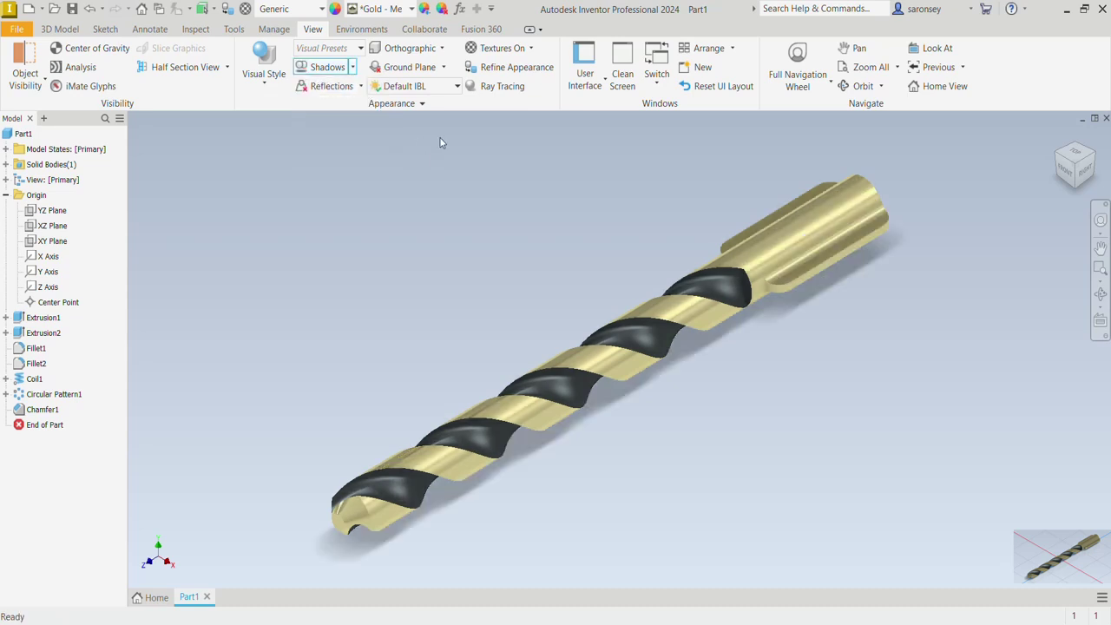
{"action": "left_click", "coordinate": [362, 87]}
{"action": "left_click", "coordinate": [325, 101]}
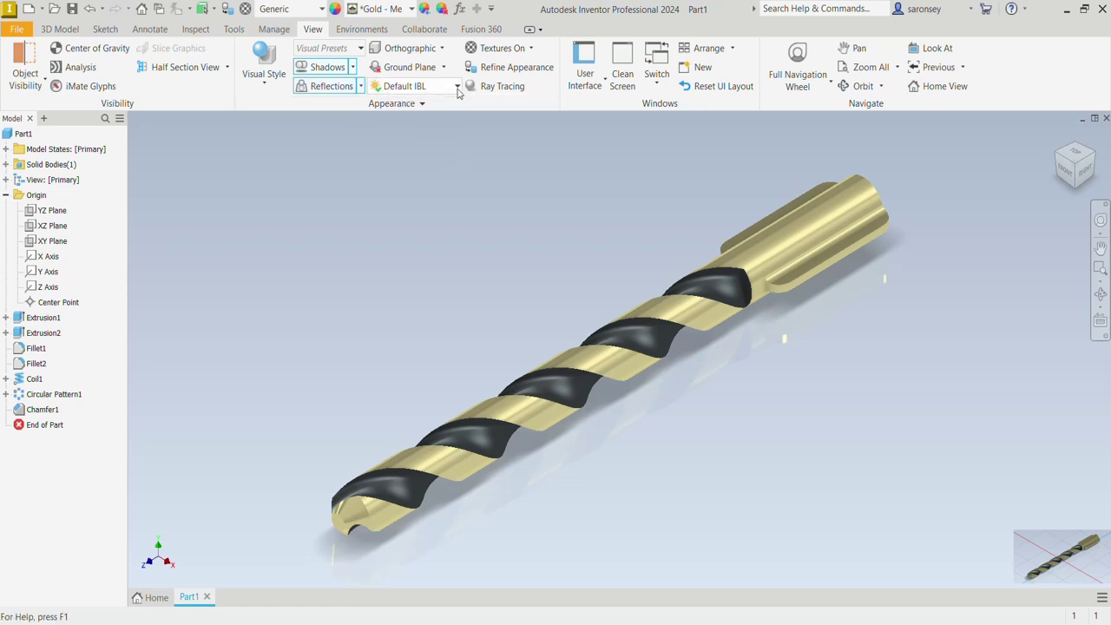
Step: Set the lighting environment to Photo Booth and show the ground plane beneath the drill bit
{"action": "left_click", "coordinate": [458, 86]}
{"action": "left_click", "coordinate": [408, 293]}
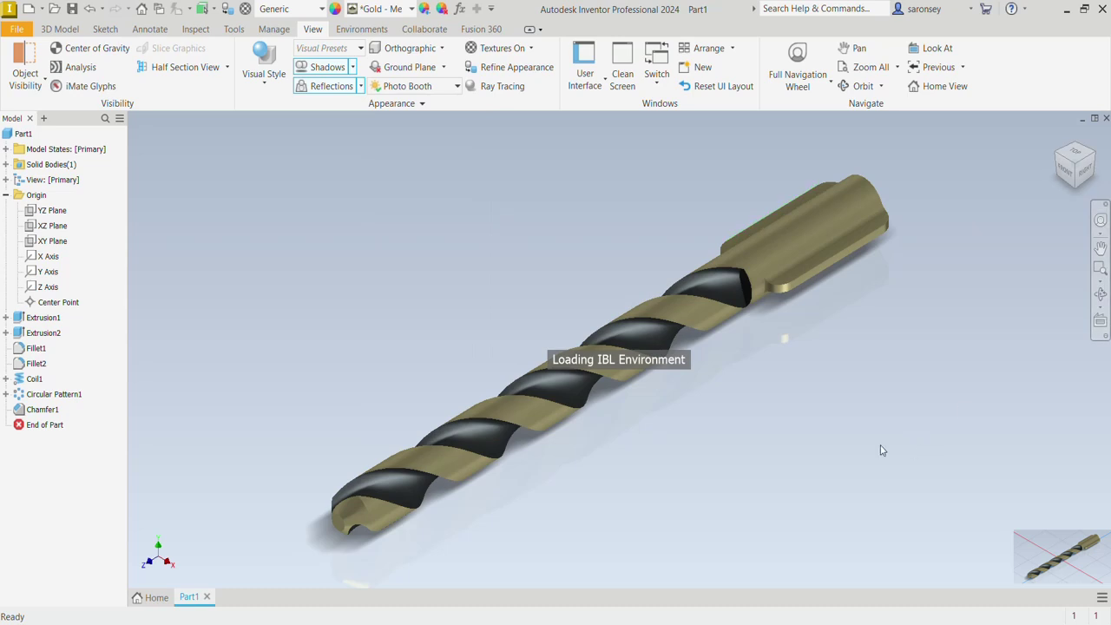
{"action": "left_click", "coordinate": [443, 67]}
{"action": "left_click", "coordinate": [416, 87]}
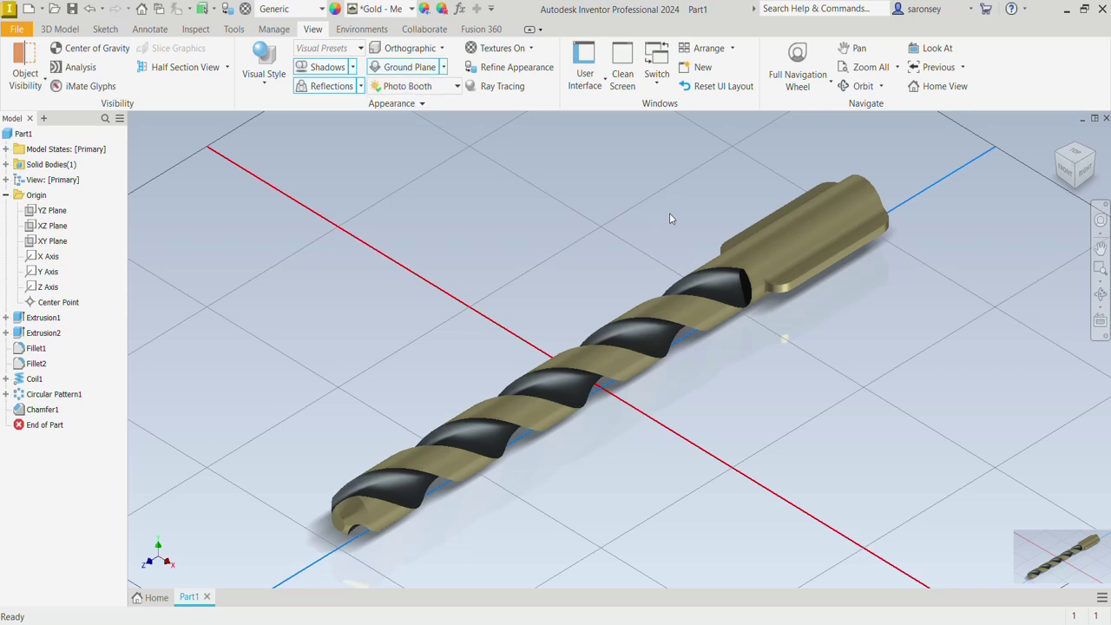
{"action": "scroll", "coordinate": [669, 214], "scroll_direction": "up", "scroll_amount": 2}
{"action": "scroll", "coordinate": [675, 227], "scroll_direction": "down", "scroll_amount": 3}
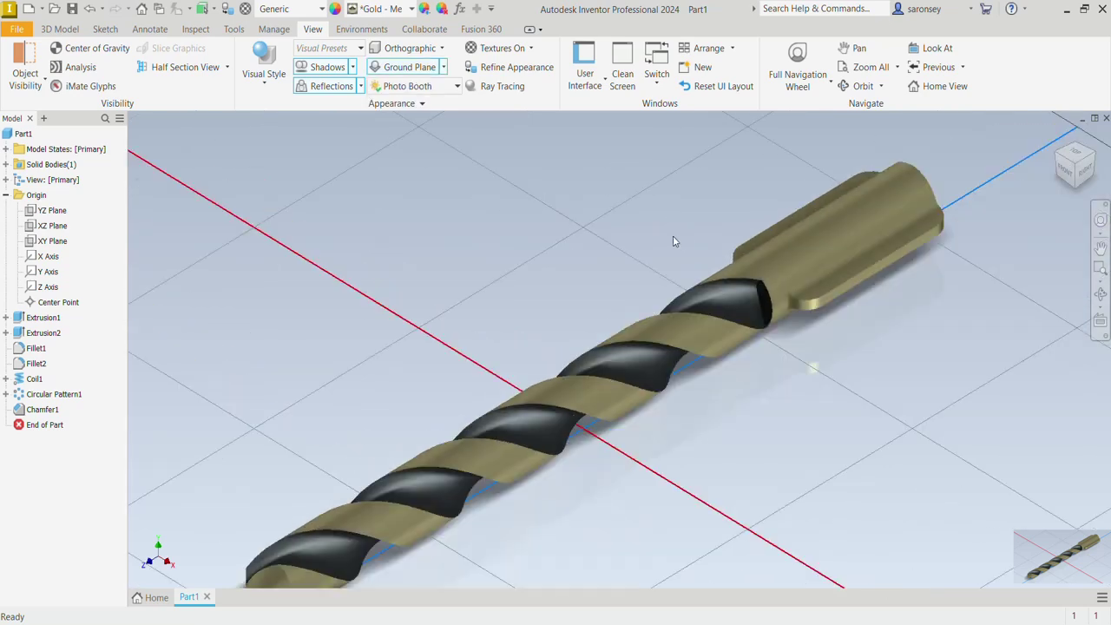
{"action": "scroll", "coordinate": [673, 235], "scroll_direction": "down", "scroll_amount": 2}
{"action": "scroll", "coordinate": [675, 238], "scroll_direction": "up", "scroll_amount": 3}
{"action": "scroll", "coordinate": [676, 240], "scroll_direction": "down", "scroll_amount": 2}
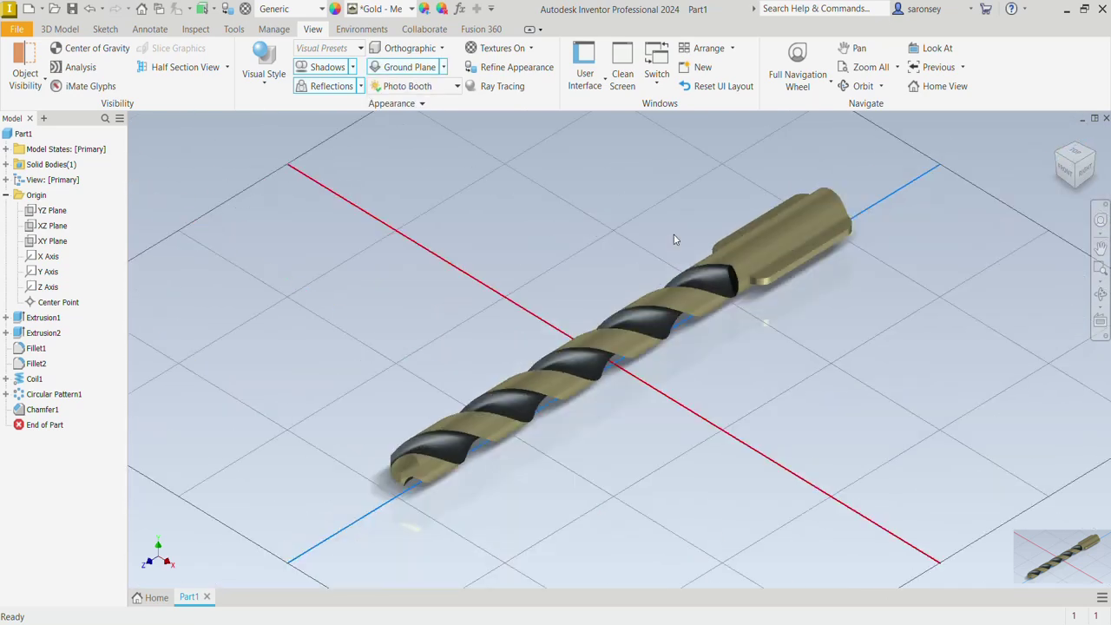